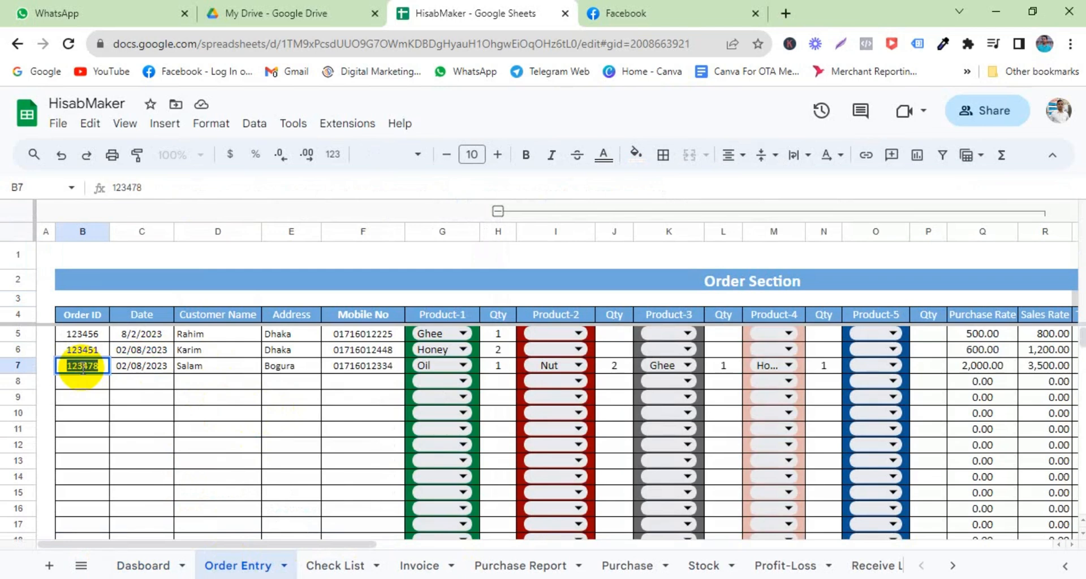
# Enter the third order's ID in cell C3 of the Invoice sheet to fill in that order's invoice.
pyautogui.click(97, 383)
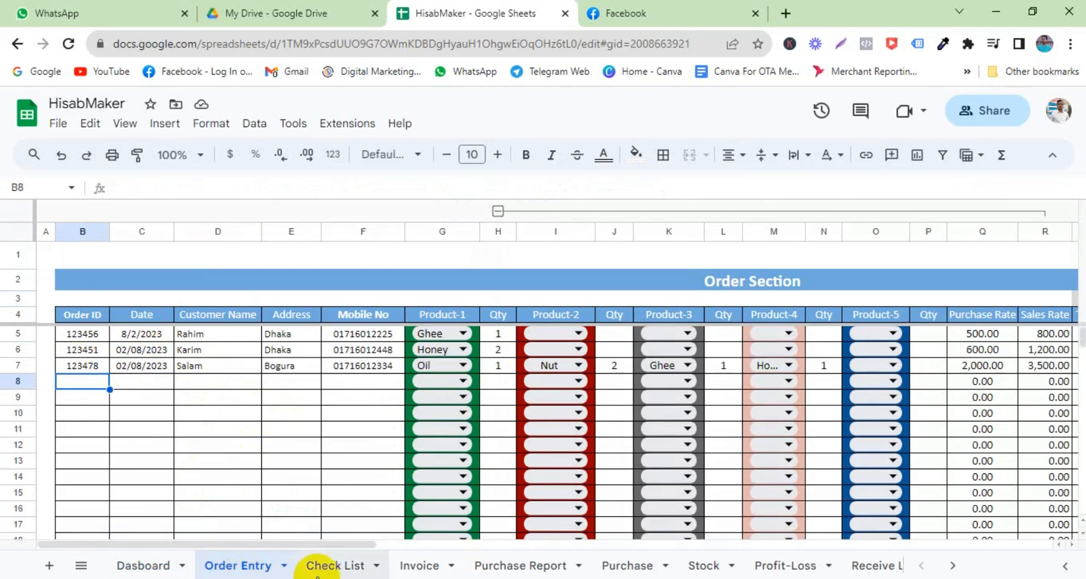
pyautogui.click(404, 566)
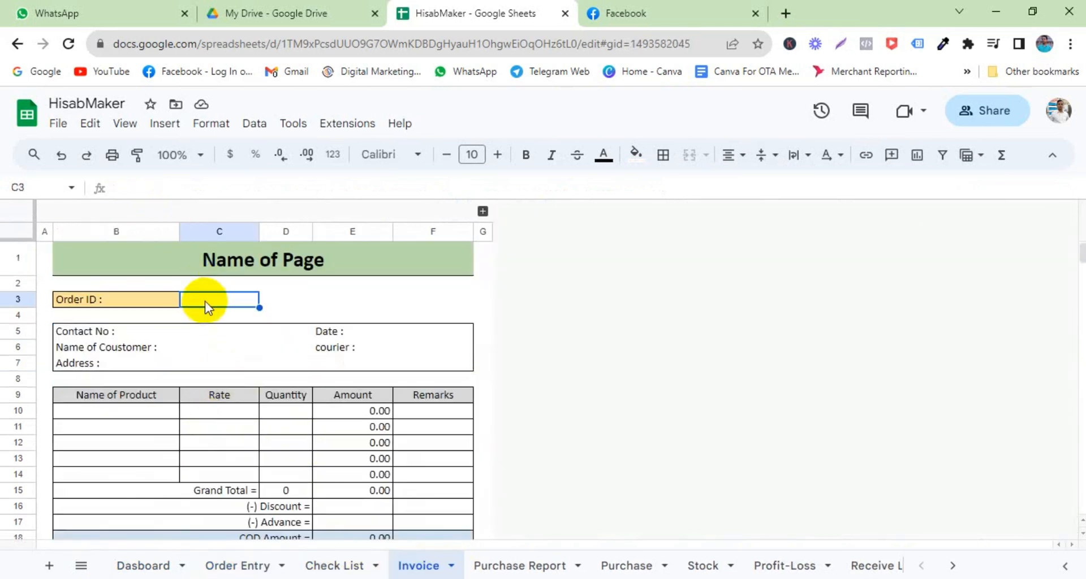
pyautogui.write('123478')
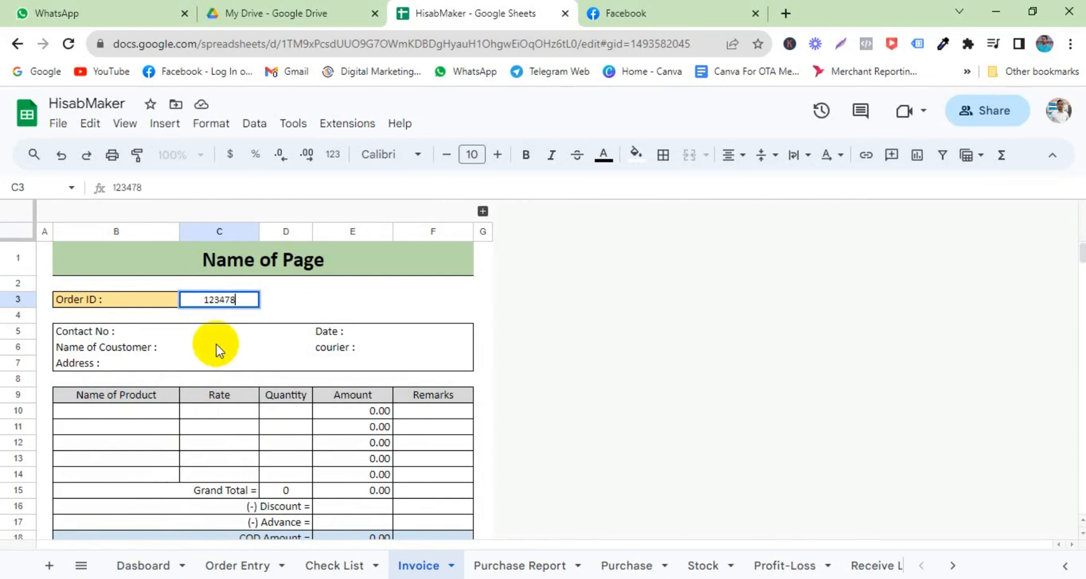
pyautogui.click(216, 344)
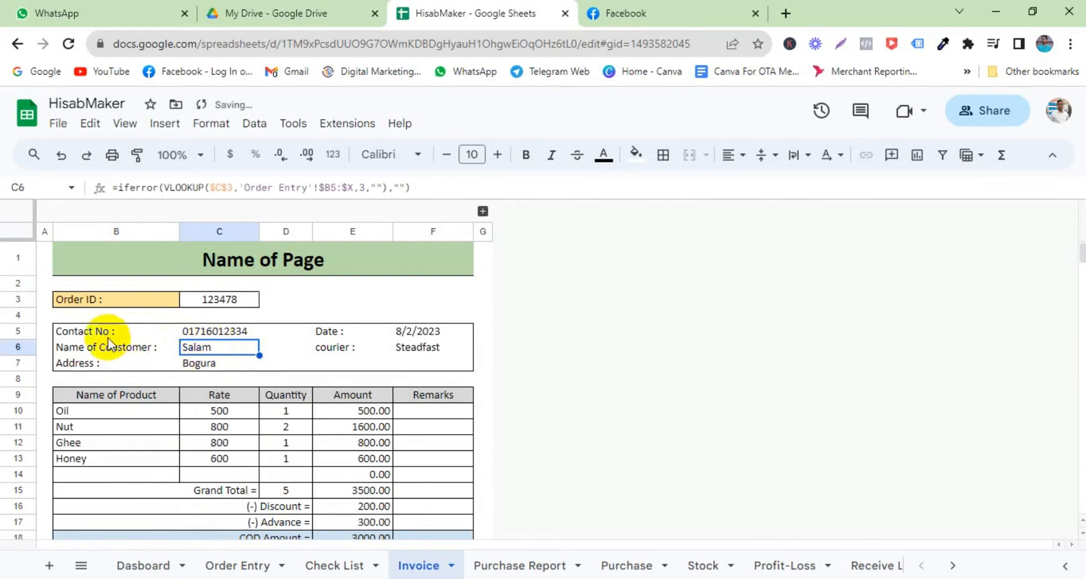
# Review the generated invoice's customer details, date, courier, product lines, discount, advance and COD amount.
pyautogui.click(200, 365)
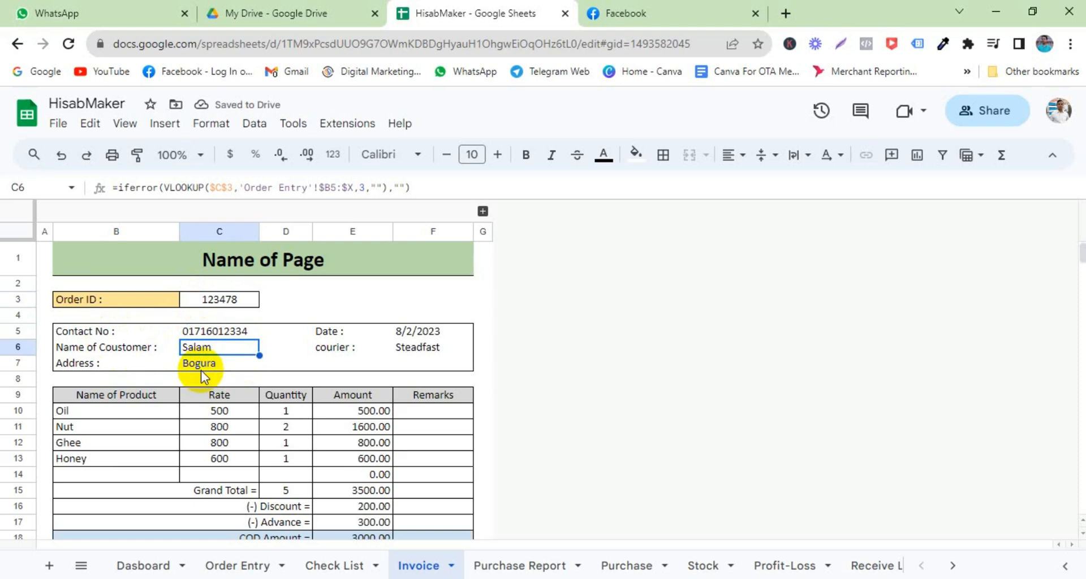
pyautogui.click(327, 350)
pyautogui.click(414, 346)
pyautogui.click(384, 332)
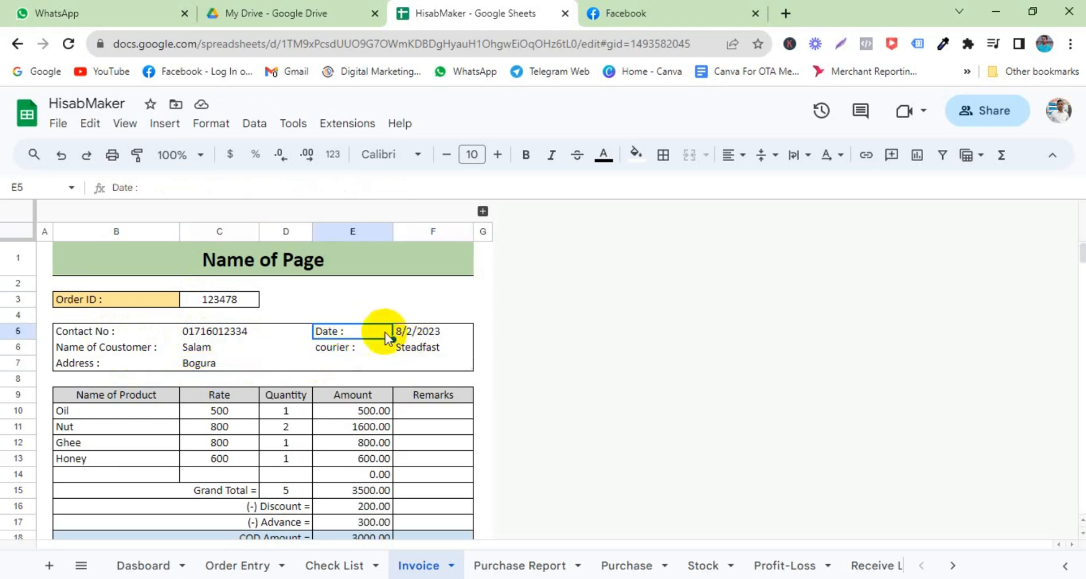
pyautogui.scroll(-1, 266, 405)
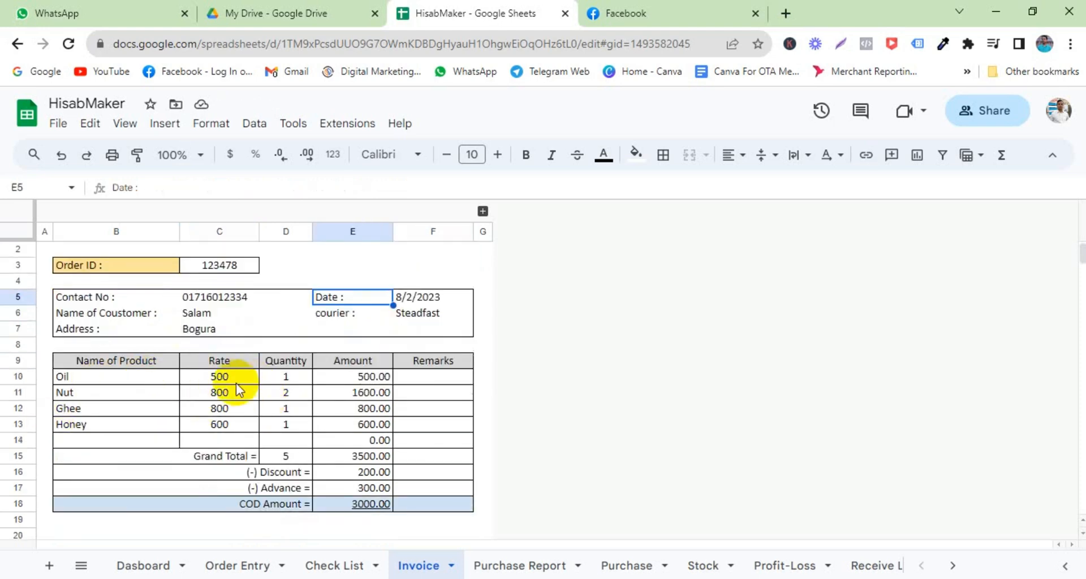
pyautogui.moveTo(237, 384); pyautogui.dragTo(236, 430)
pyautogui.click(283, 431)
pyautogui.scroll(-1, 337, 437)
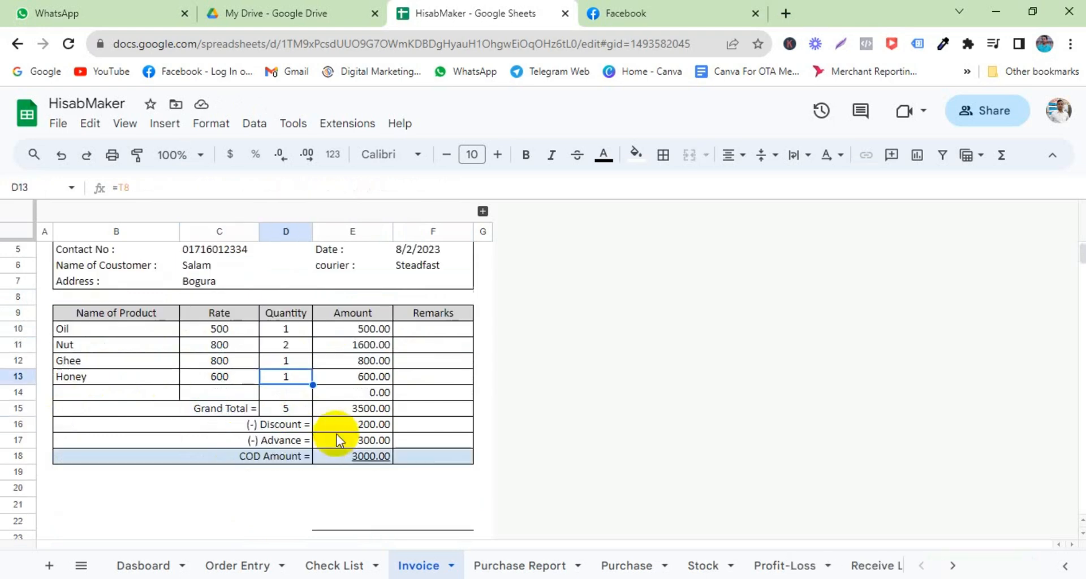
pyautogui.click(372, 429)
pyautogui.click(370, 443)
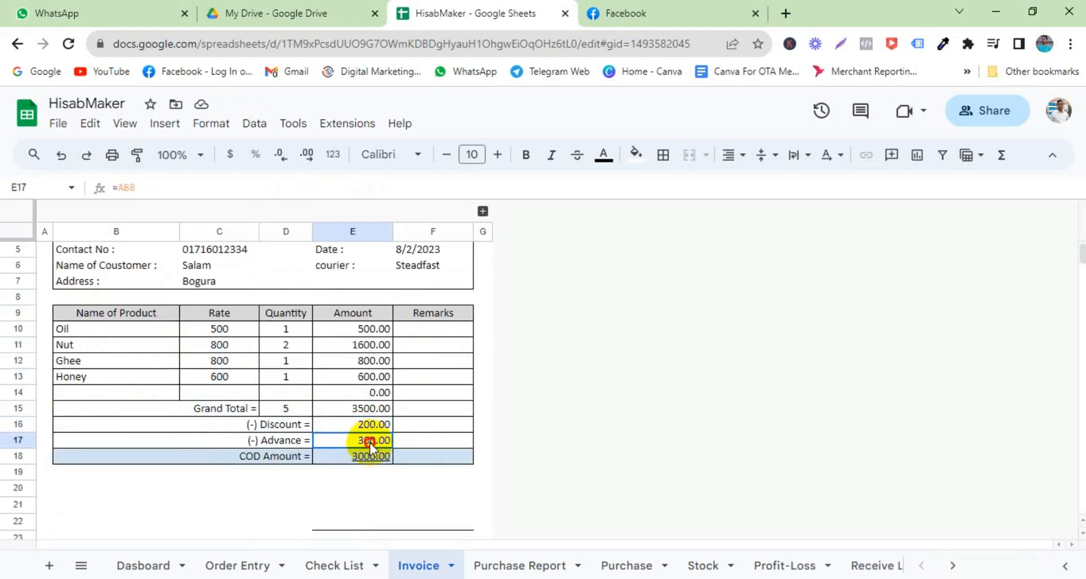
pyautogui.click(366, 457)
pyautogui.click(308, 477)
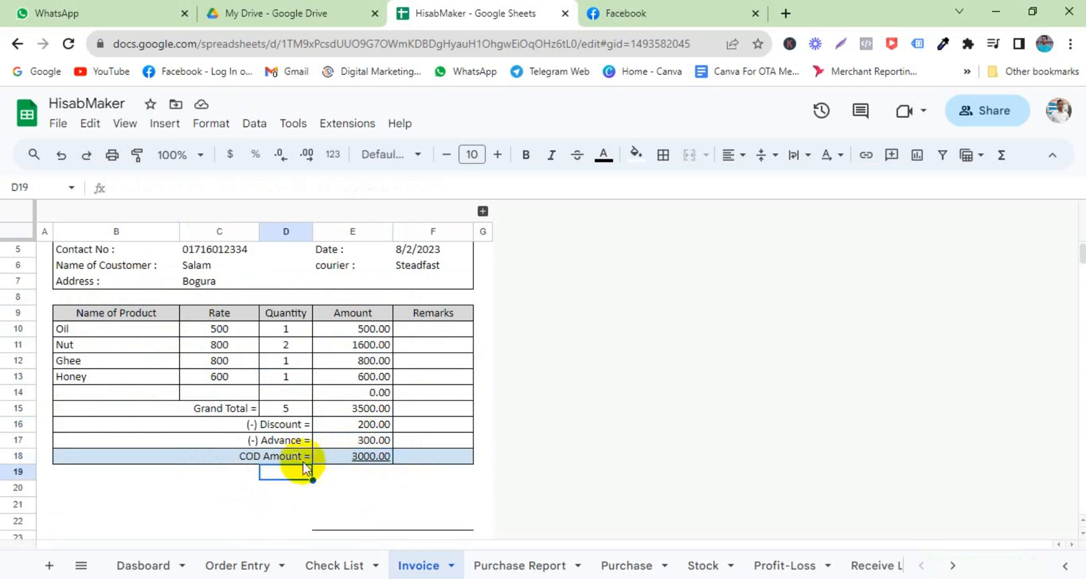
pyautogui.scroll(-1, 302, 446)
pyautogui.scroll(3, 315, 425)
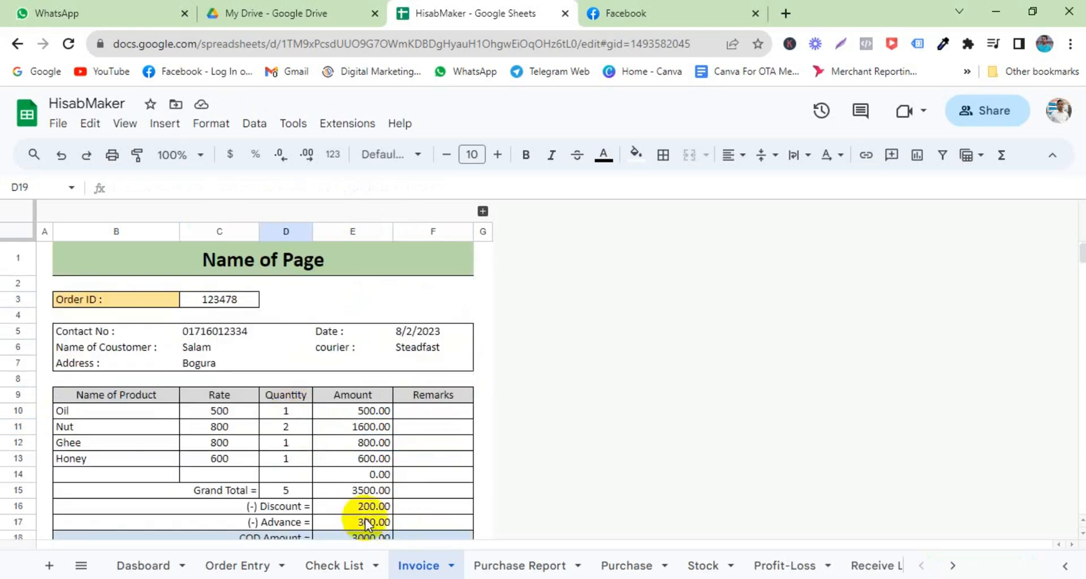
# View the Purchase Report sheet across its columns and the Profit & Loss statement.
pyautogui.click(519, 567)
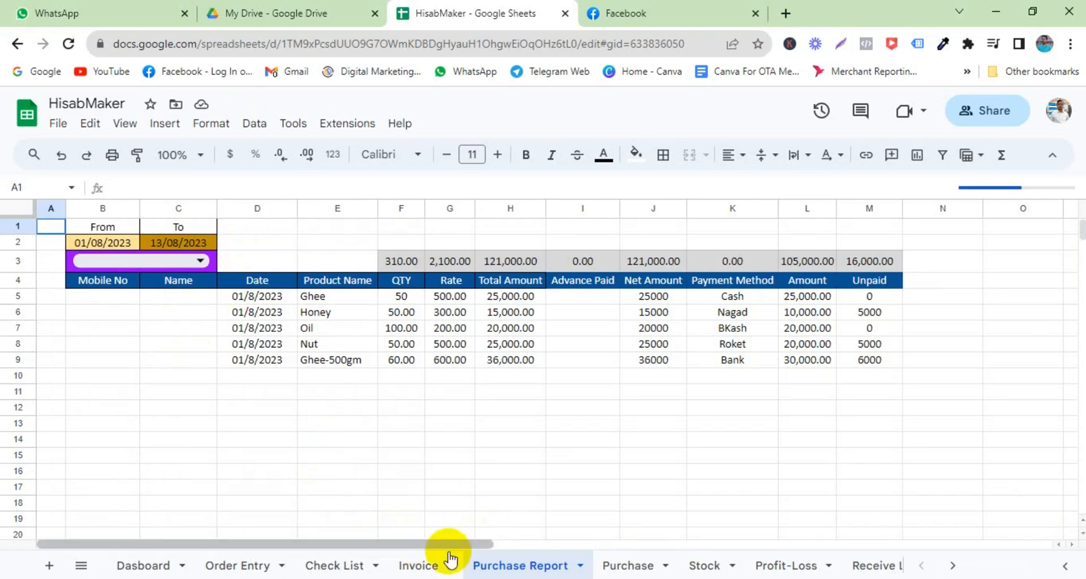
pyautogui.moveTo(475, 544); pyautogui.dragTo(512, 545)
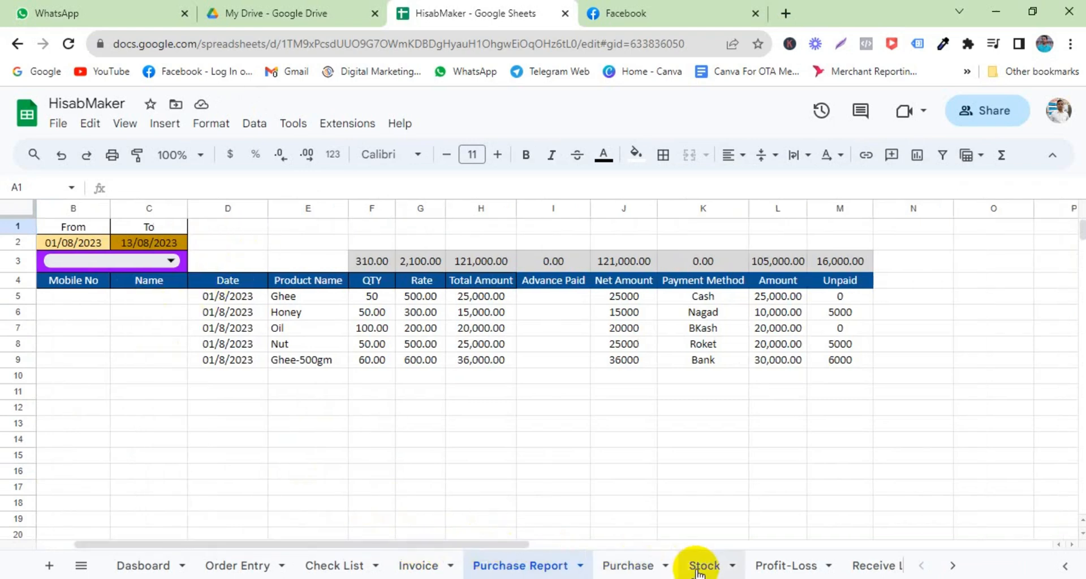
pyautogui.click(786, 566)
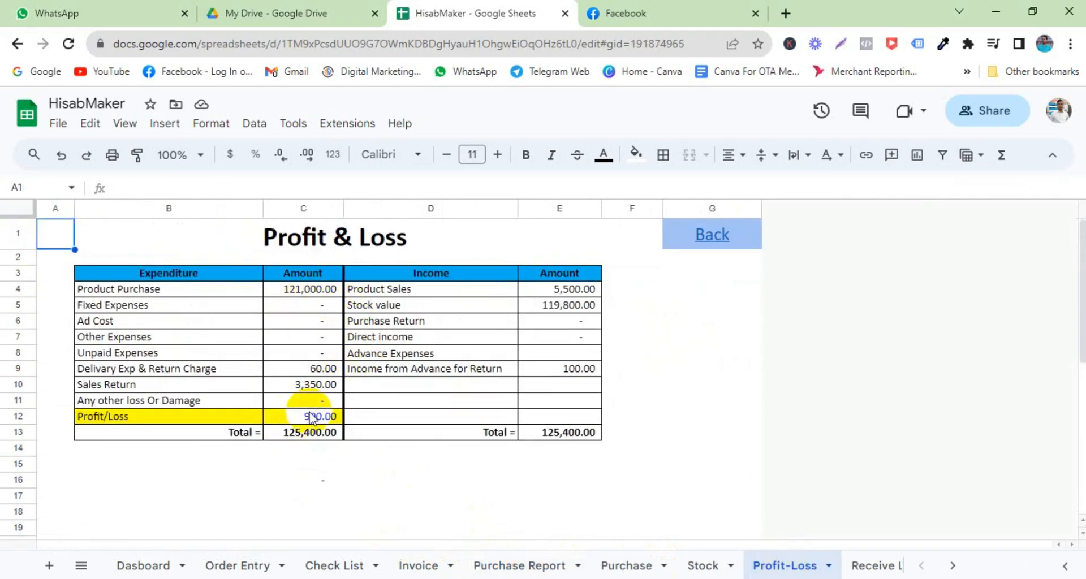
# Show the Receive Ledger sheet and collapse the column group after the Due column.
pyautogui.click(874, 567)
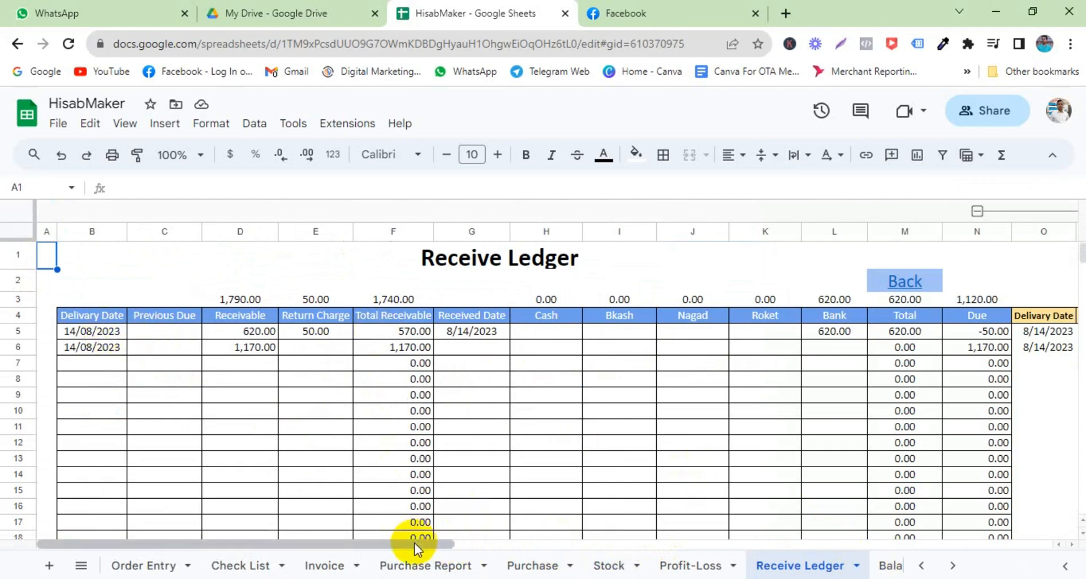
pyautogui.moveTo(417, 545); pyautogui.dragTo(358, 538)
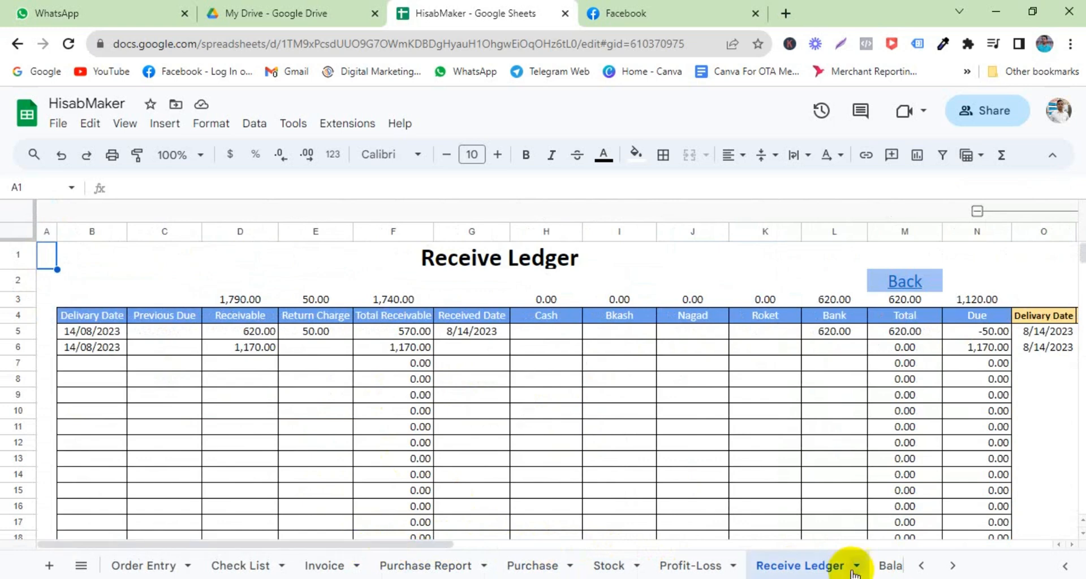
pyautogui.click(977, 211)
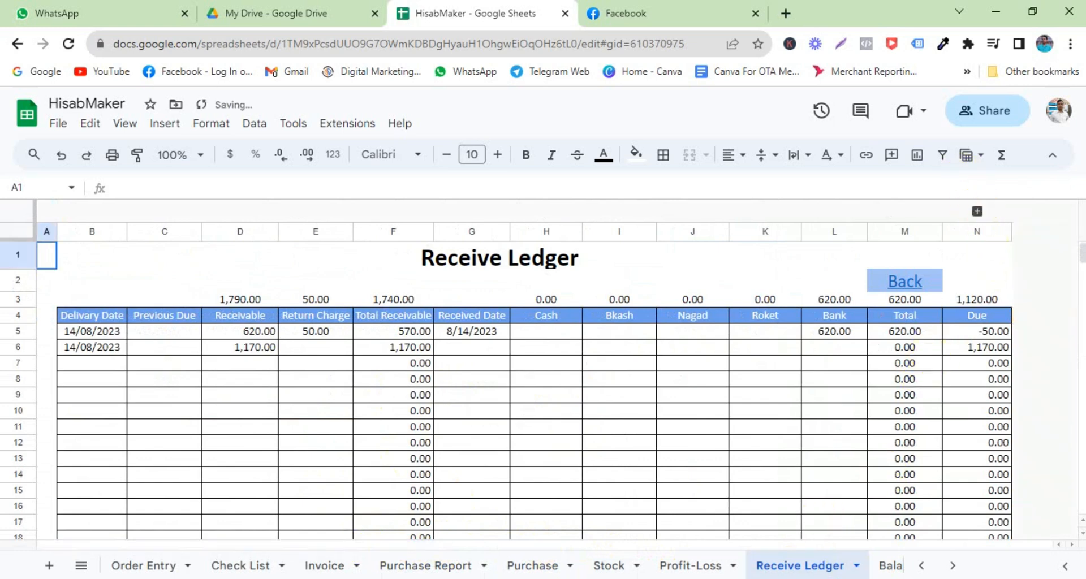
# Examine the asset amounts and stock value on the Balance Sheet.
pyautogui.click(890, 566)
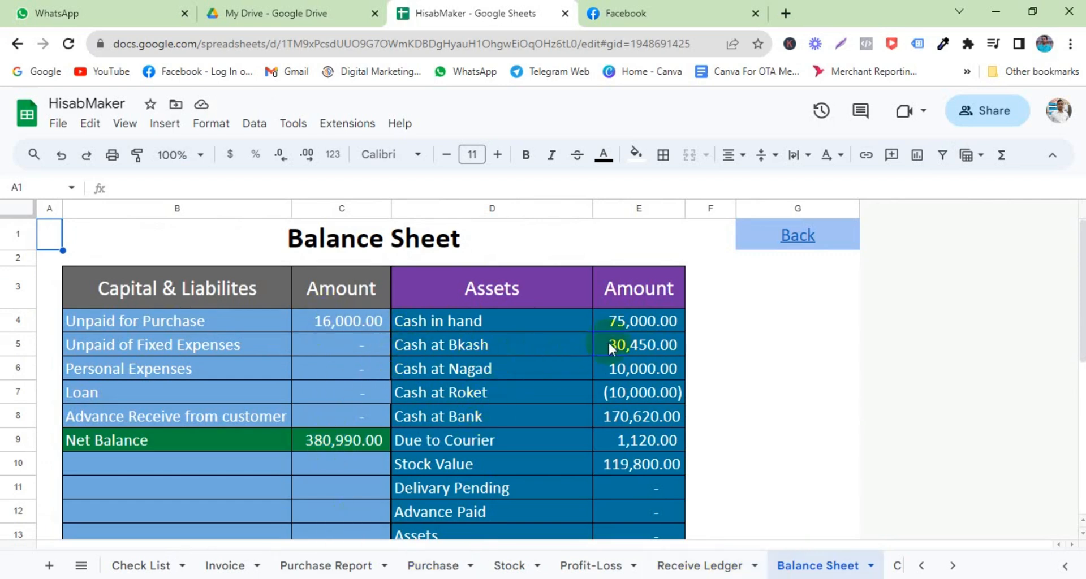
pyautogui.moveTo(633, 322); pyautogui.dragTo(628, 459)
pyautogui.click(508, 457)
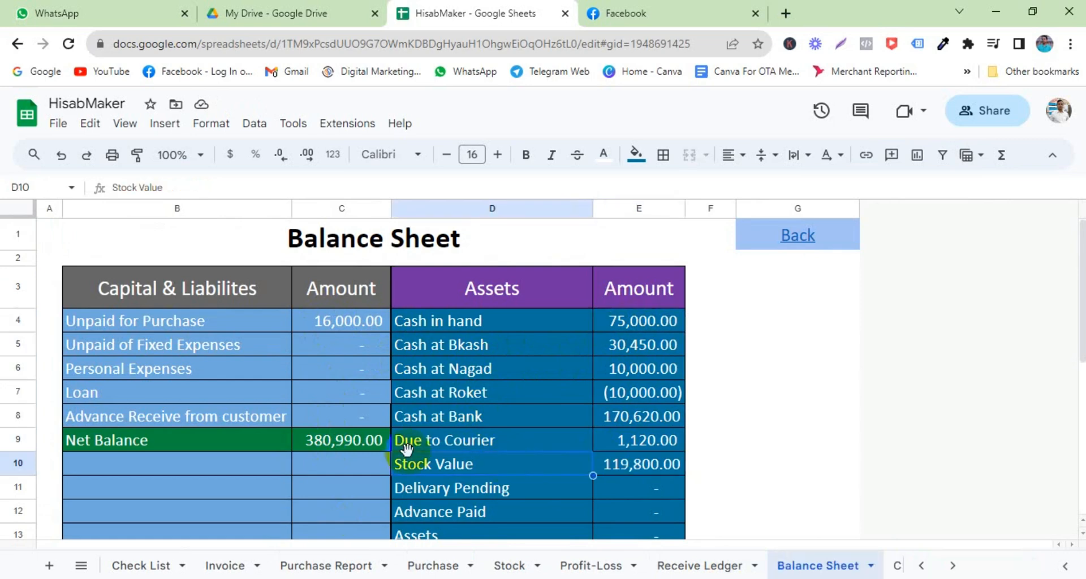
pyautogui.scroll(-2, 408, 447)
pyautogui.scroll(2, 408, 450)
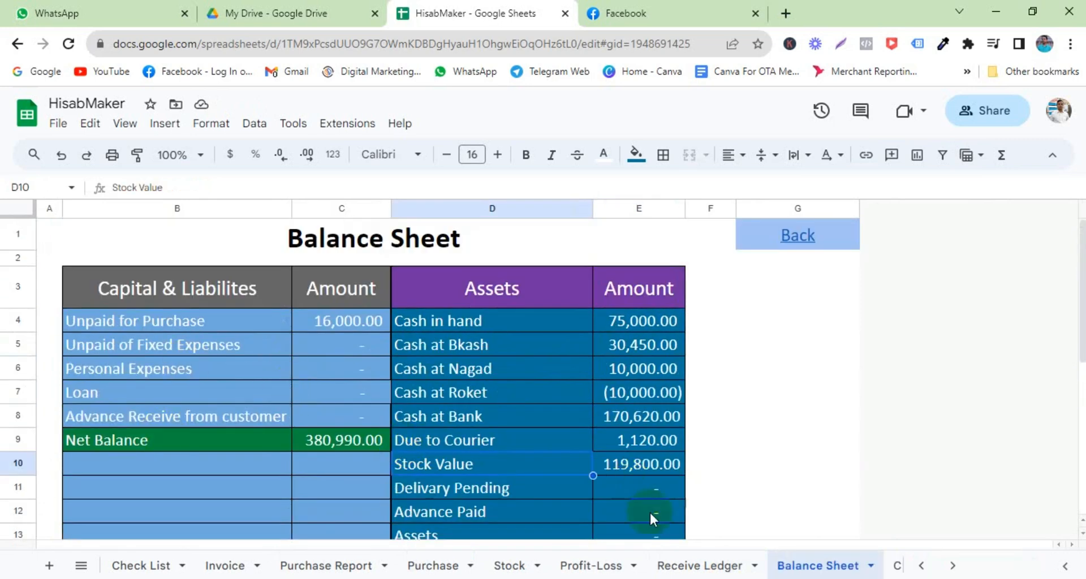
# Examine the Cash Book's customer advance, courier receipt and purchase payment entries, and view the Payment Ledger.
pyautogui.scroll(-5, 788, 564)
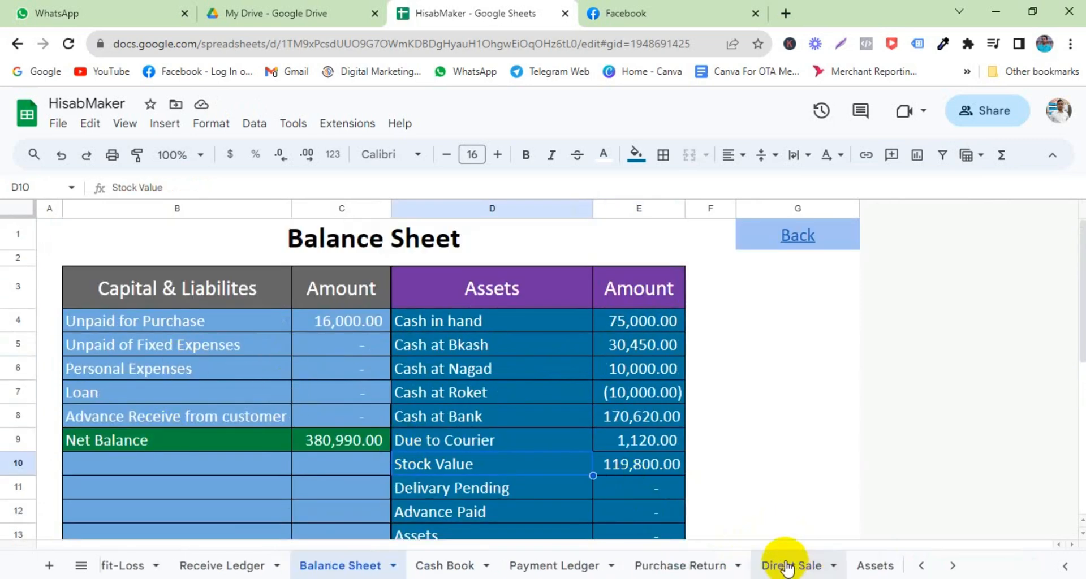
pyautogui.scroll(-3, 787, 564)
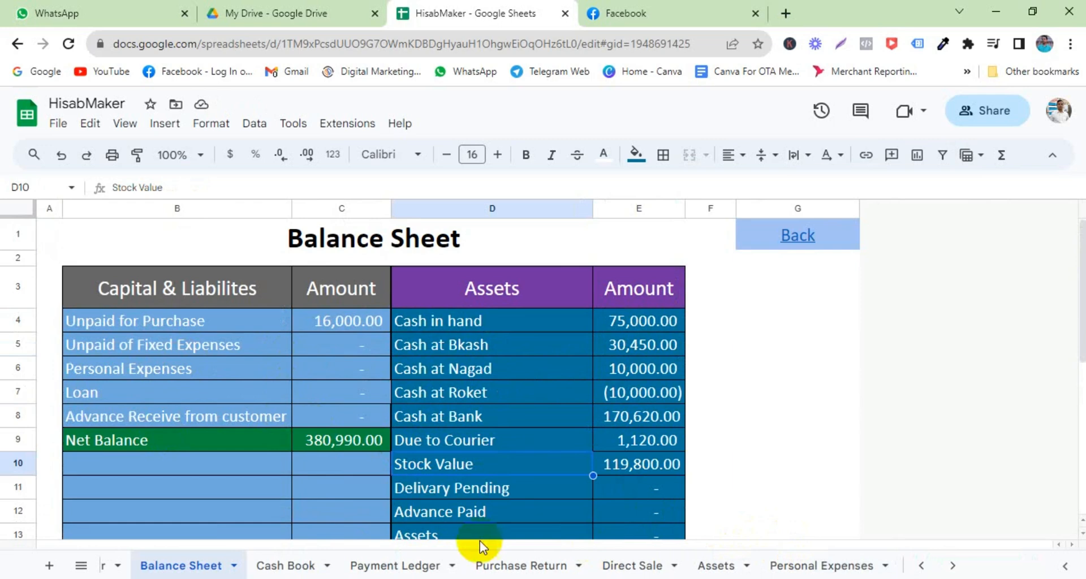
pyautogui.click(288, 566)
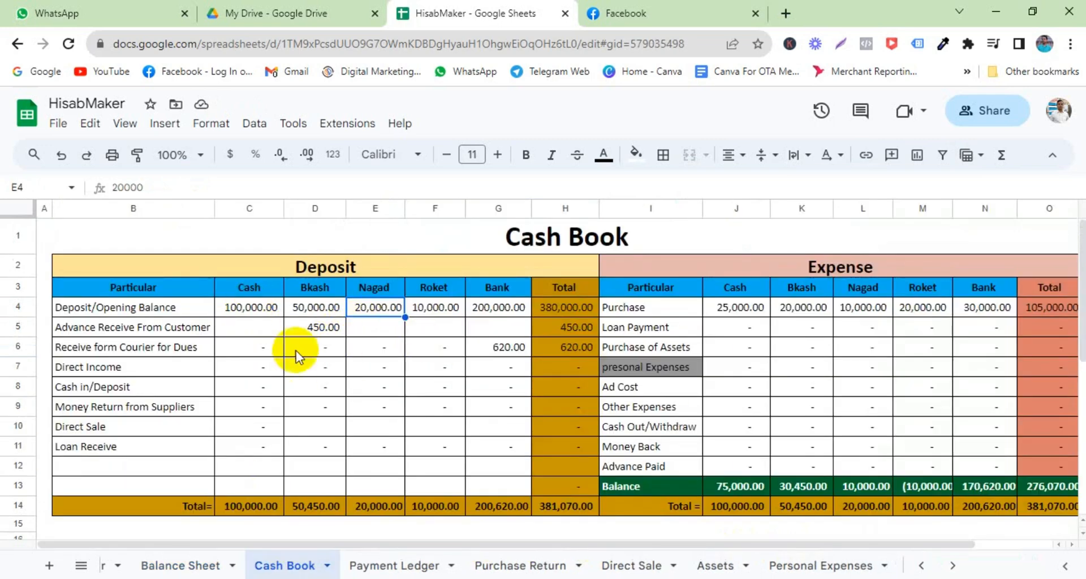
pyautogui.click(321, 333)
pyautogui.click(498, 347)
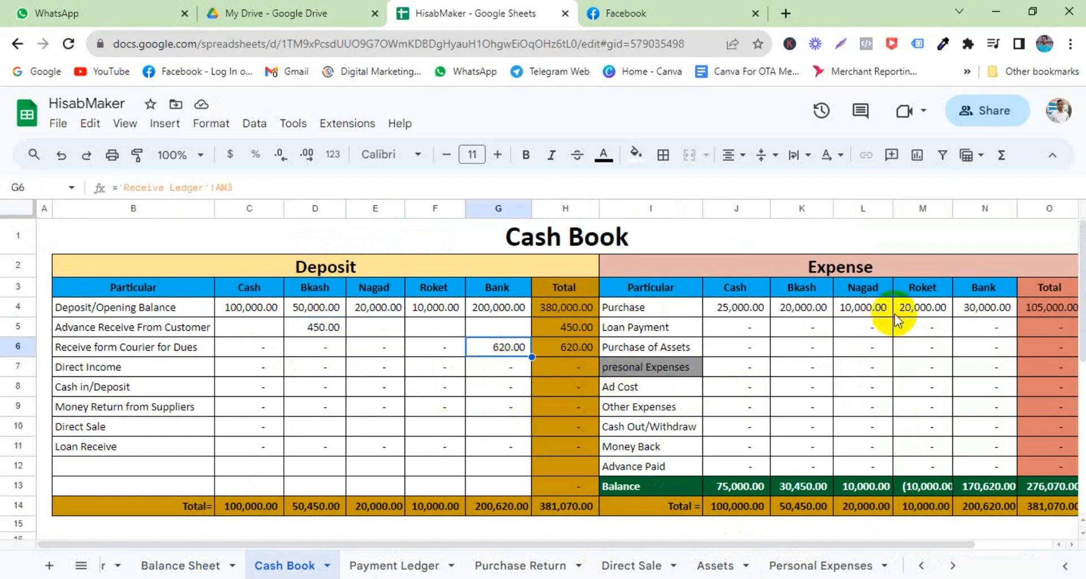
pyautogui.click(895, 312)
pyautogui.click(974, 308)
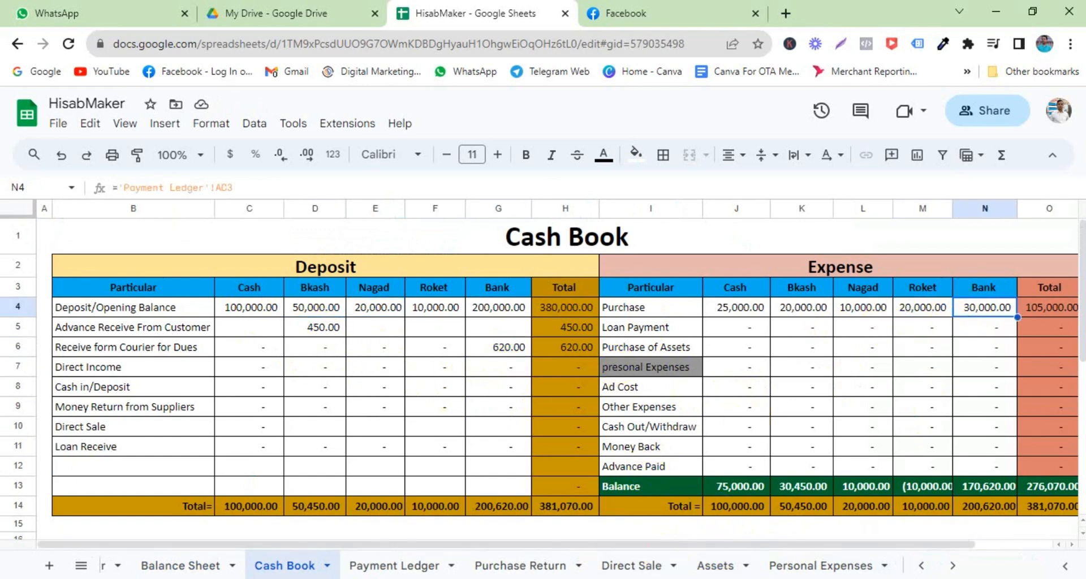
pyautogui.click(393, 569)
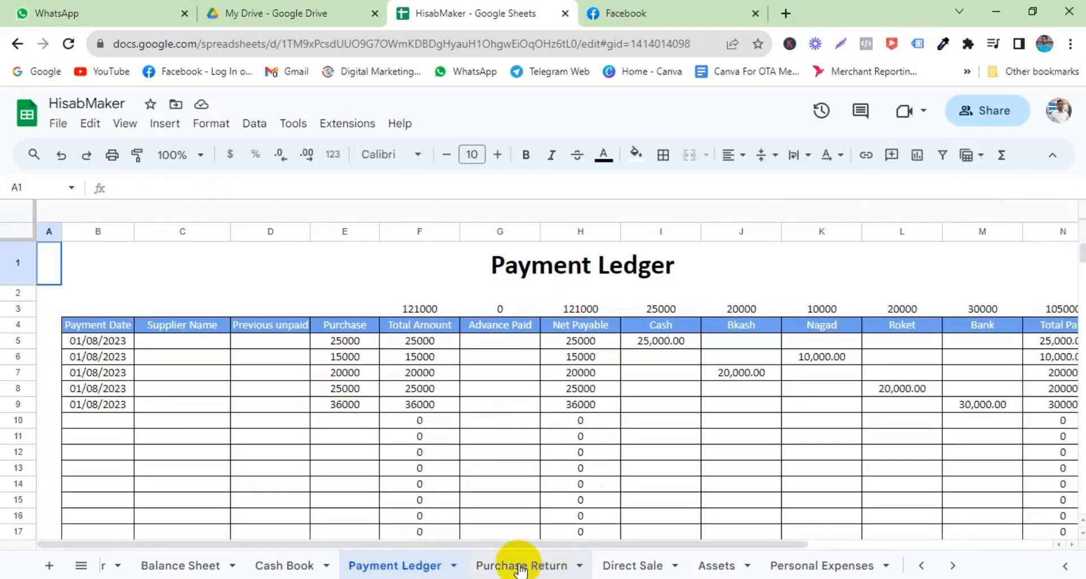
# Record a return of 1 Ghee dated 14/08/2023 in the first row of the Purchase Return Ledger.
pyautogui.click(509, 563)
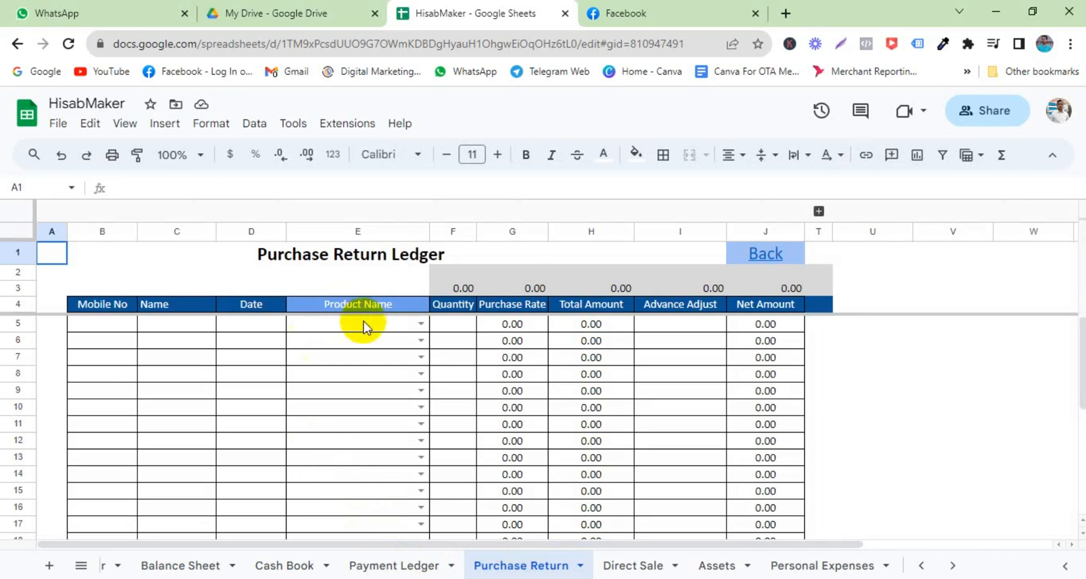
pyautogui.click(191, 327)
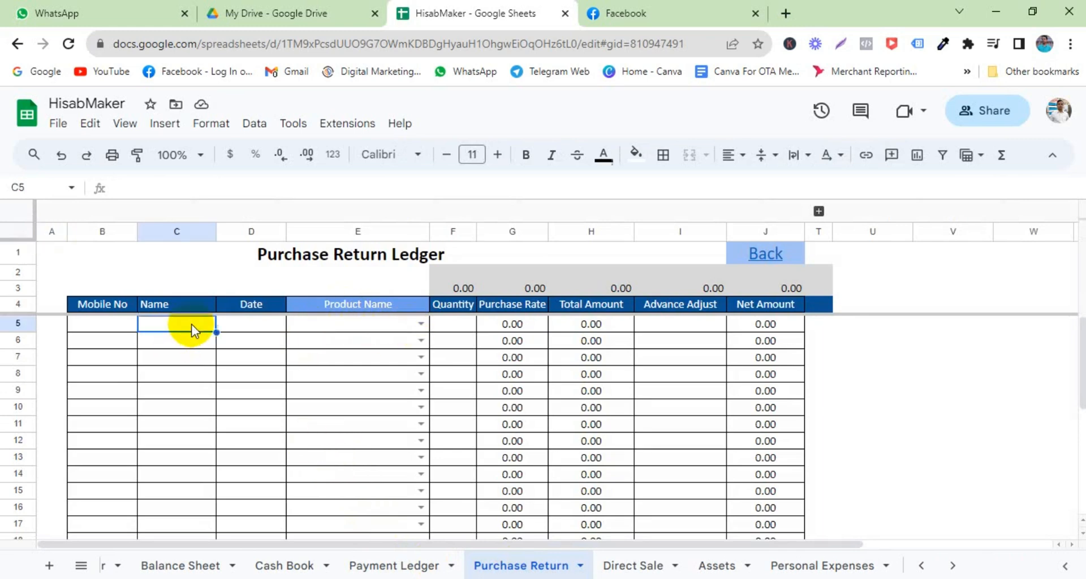
pyautogui.doubleClick(265, 329)
pyautogui.click(218, 422)
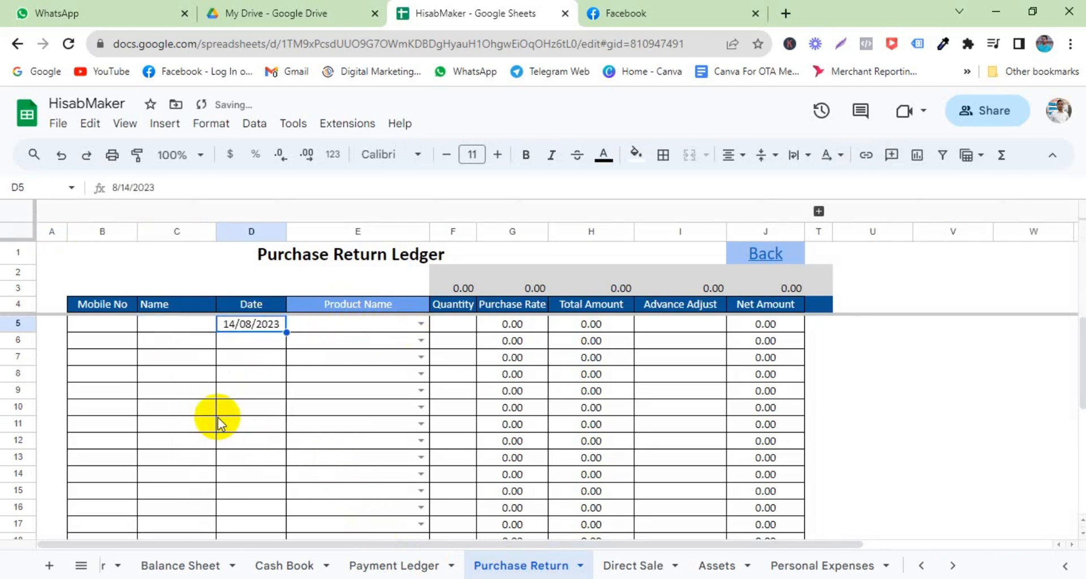
pyautogui.click(419, 324)
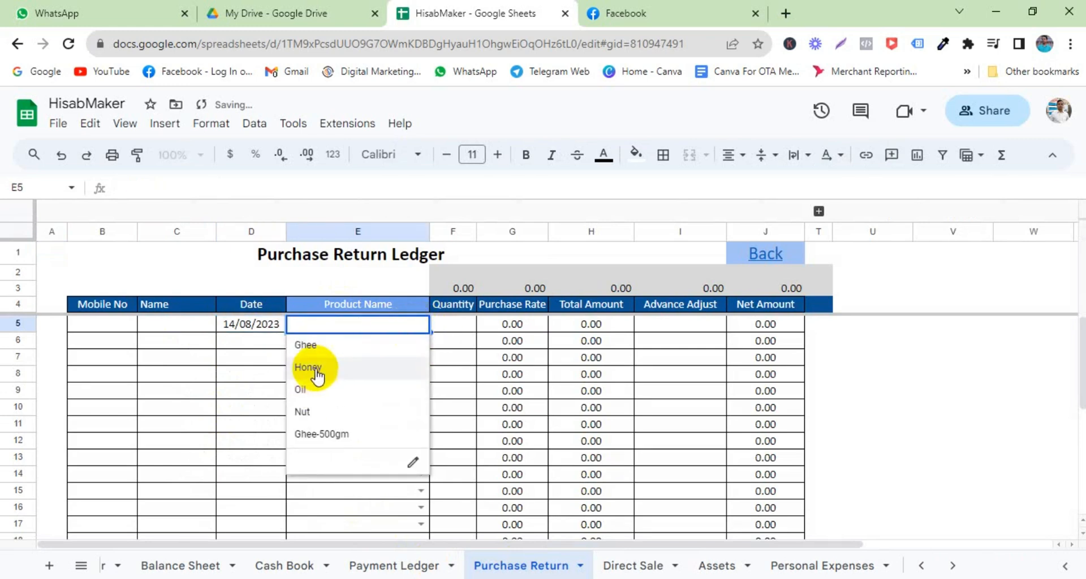
pyautogui.click(311, 346)
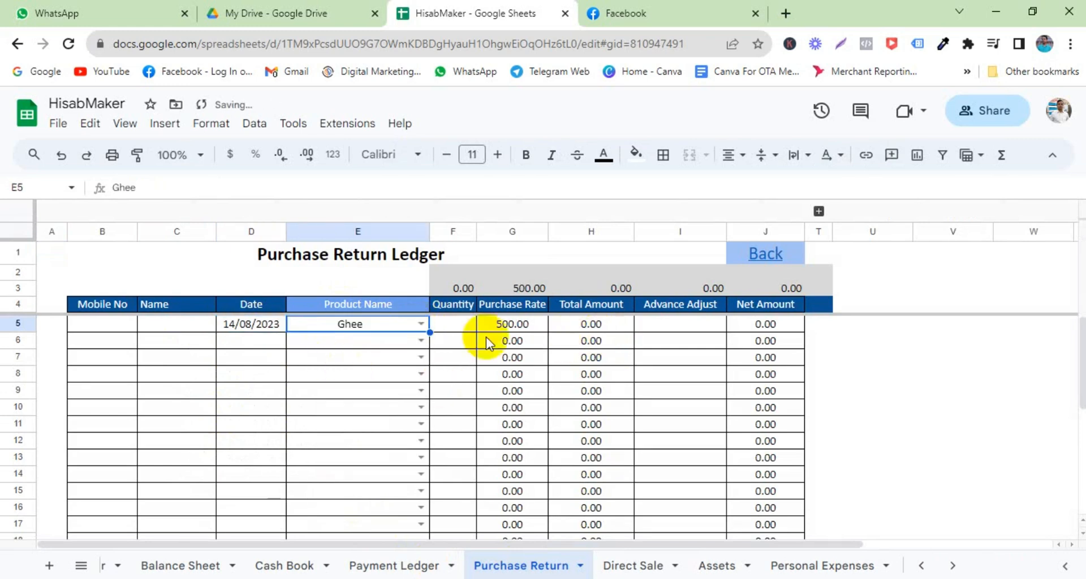
pyautogui.click(461, 327)
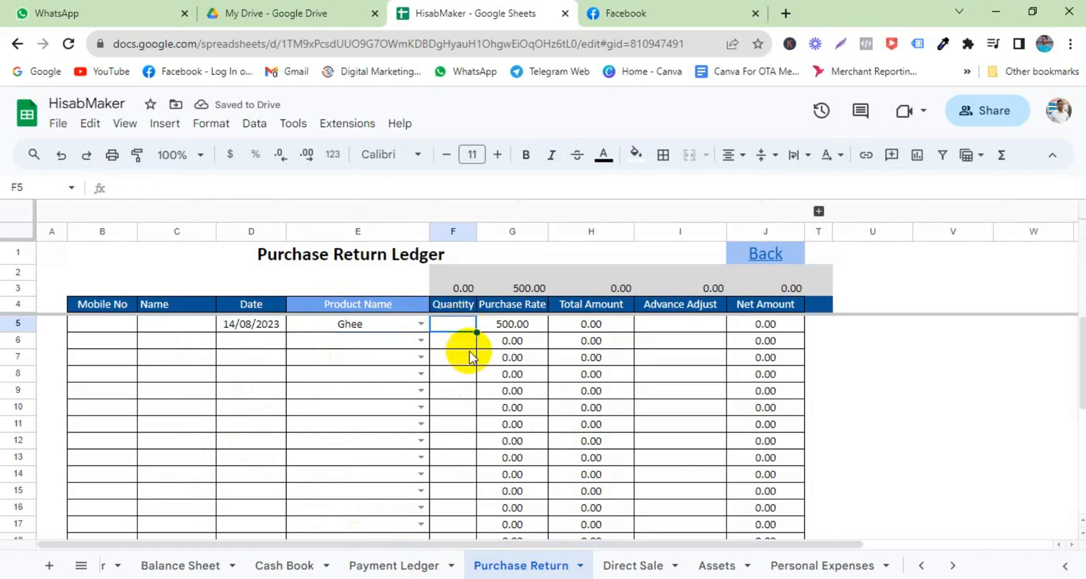
pyautogui.write('1')
pyautogui.press('Return')
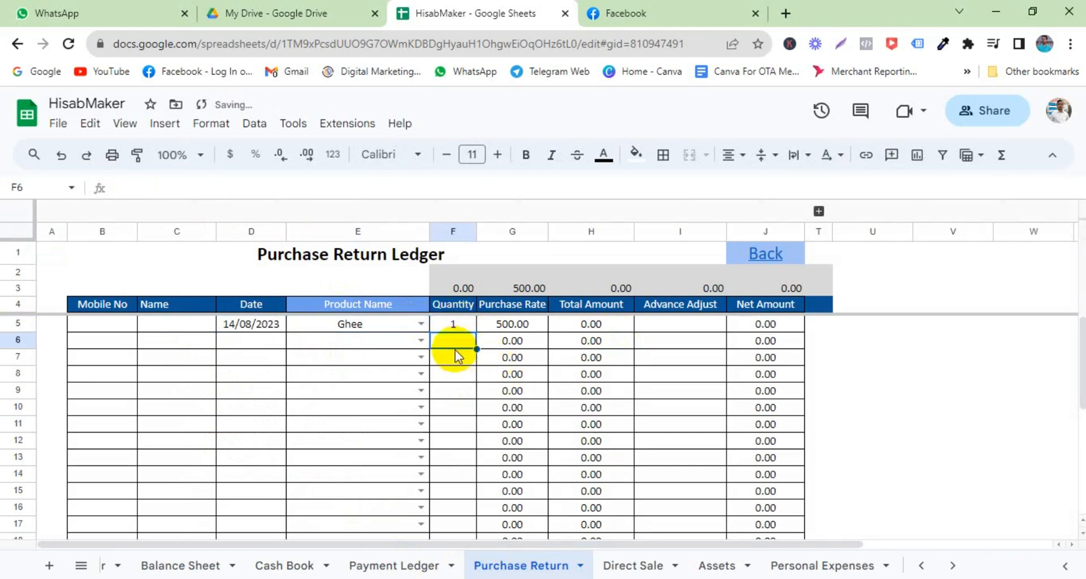
pyautogui.click(645, 328)
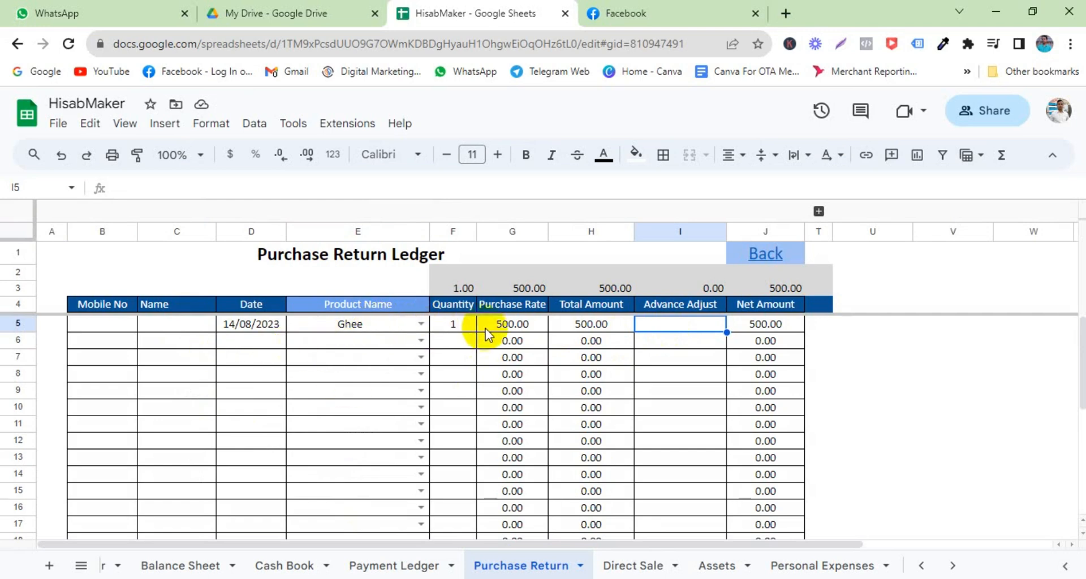
pyautogui.click(460, 326)
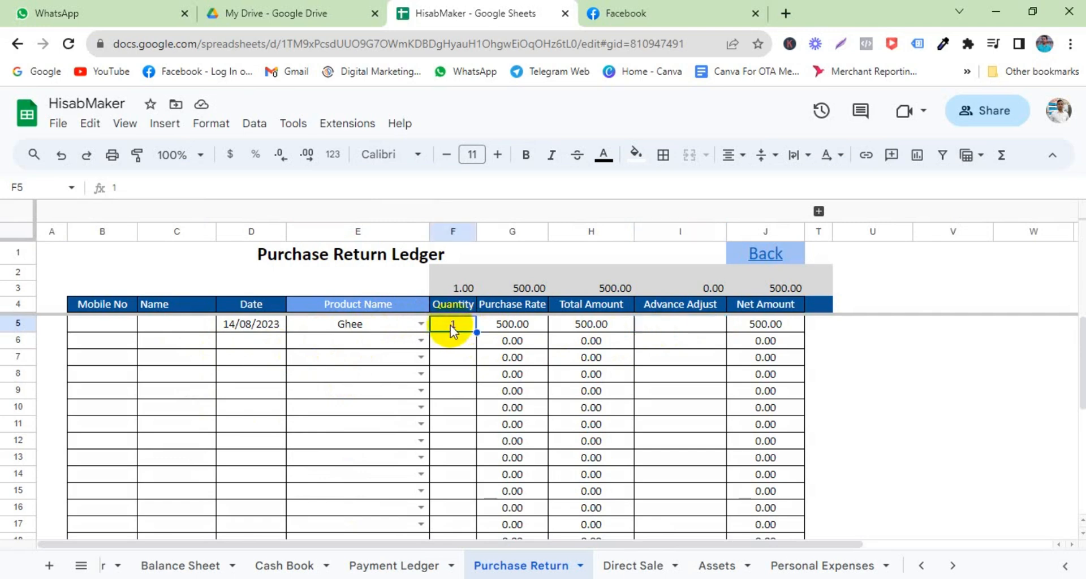
# Clear the quantity, product name and date from the first row of the Purchase Return Ledger.
pyautogui.press('Delete')
pyautogui.click(339, 328)
pyautogui.press('Delete')
pyautogui.click(251, 331)
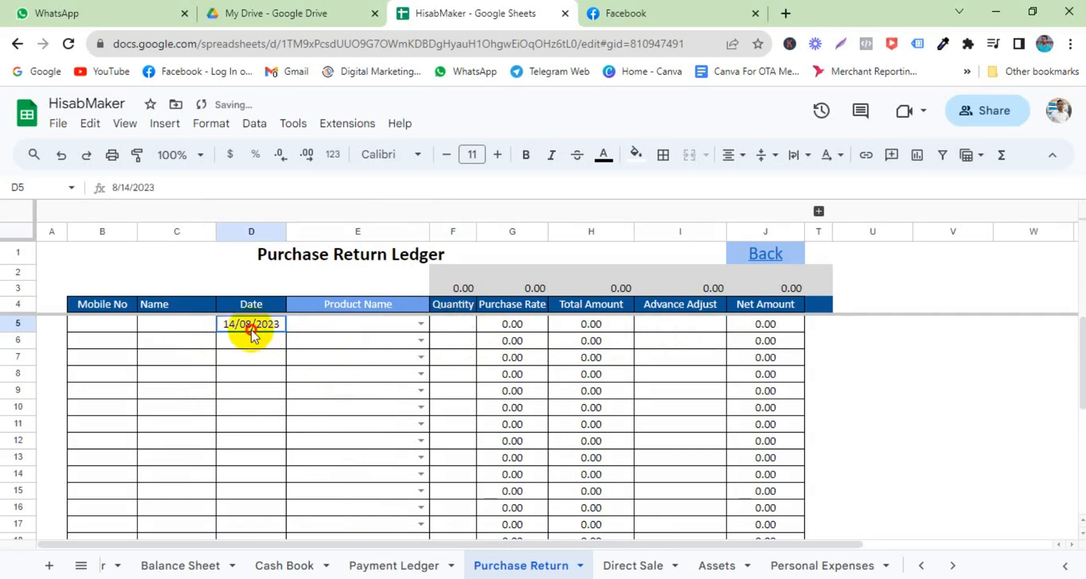
pyautogui.press('Delete')
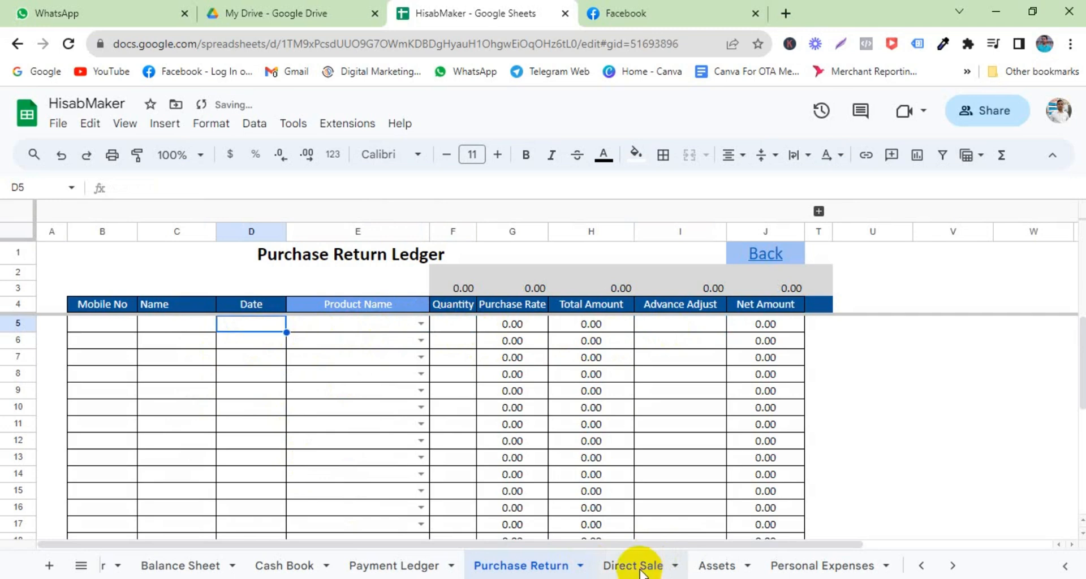
# Record a direct sale of 2 Ghee in the first row of the Direct Sales Ledger.
pyautogui.click(639, 567)
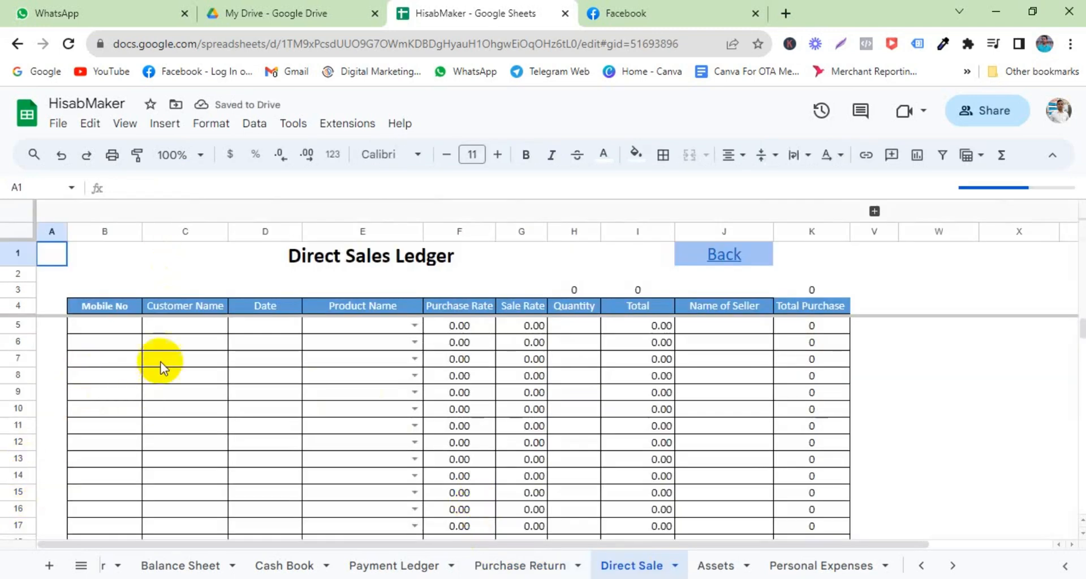
pyautogui.click(99, 328)
pyautogui.click(161, 329)
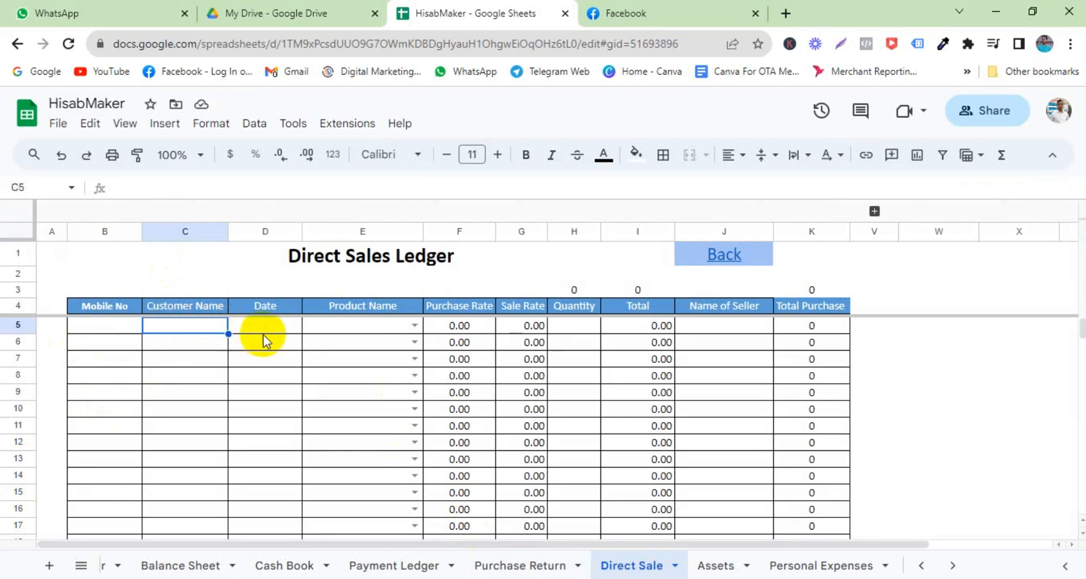
pyautogui.click(414, 325)
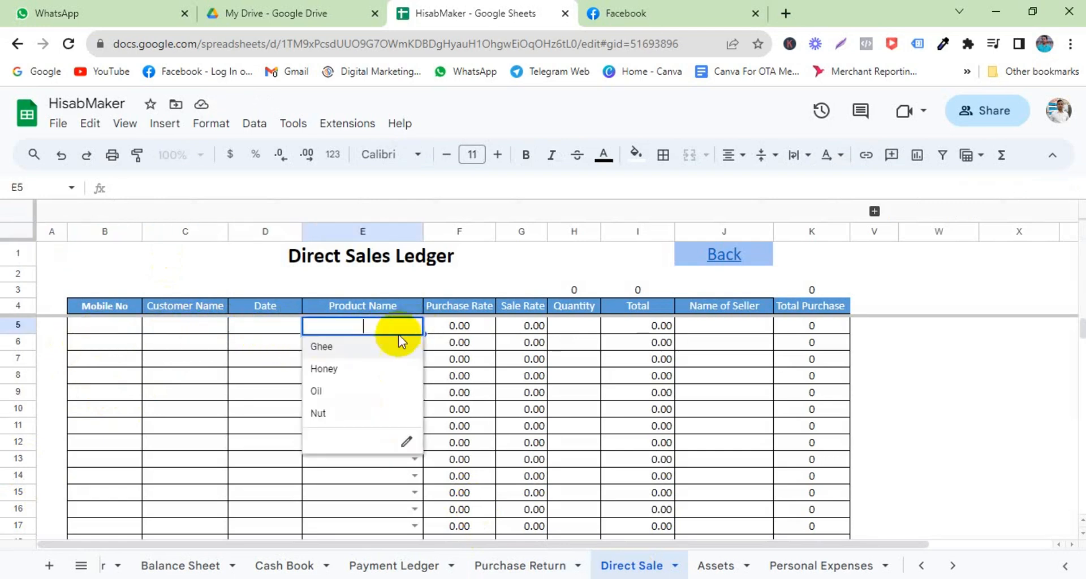
pyautogui.click(327, 352)
pyautogui.click(591, 333)
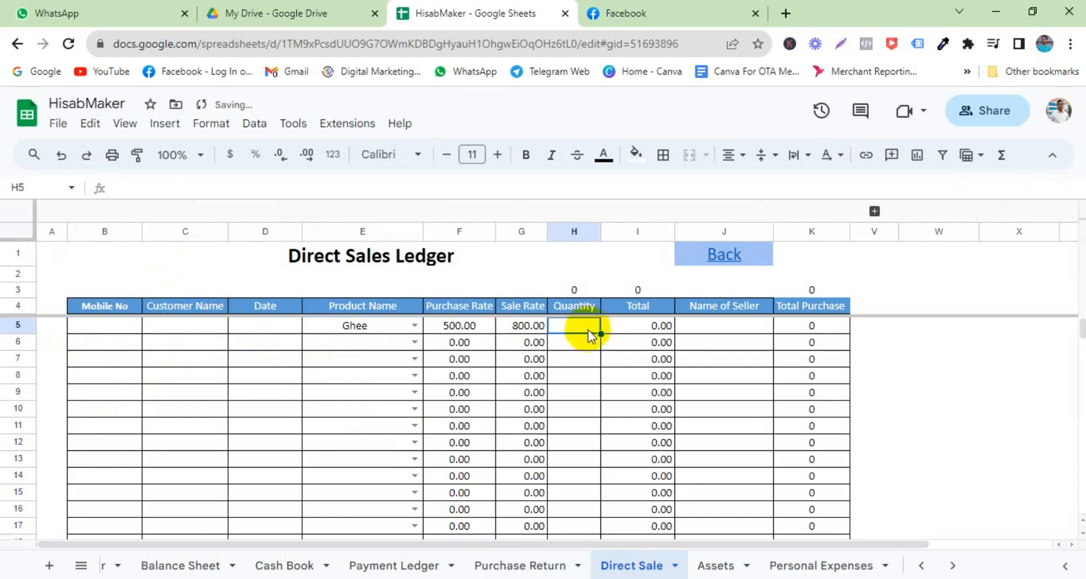
pyautogui.write('2')
pyautogui.click(578, 378)
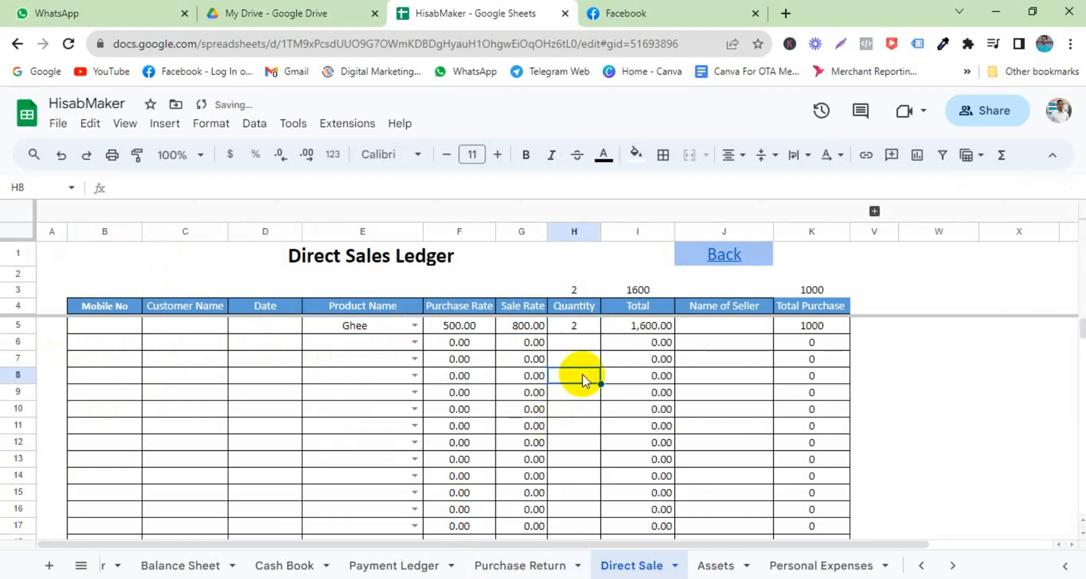
pyautogui.click(707, 327)
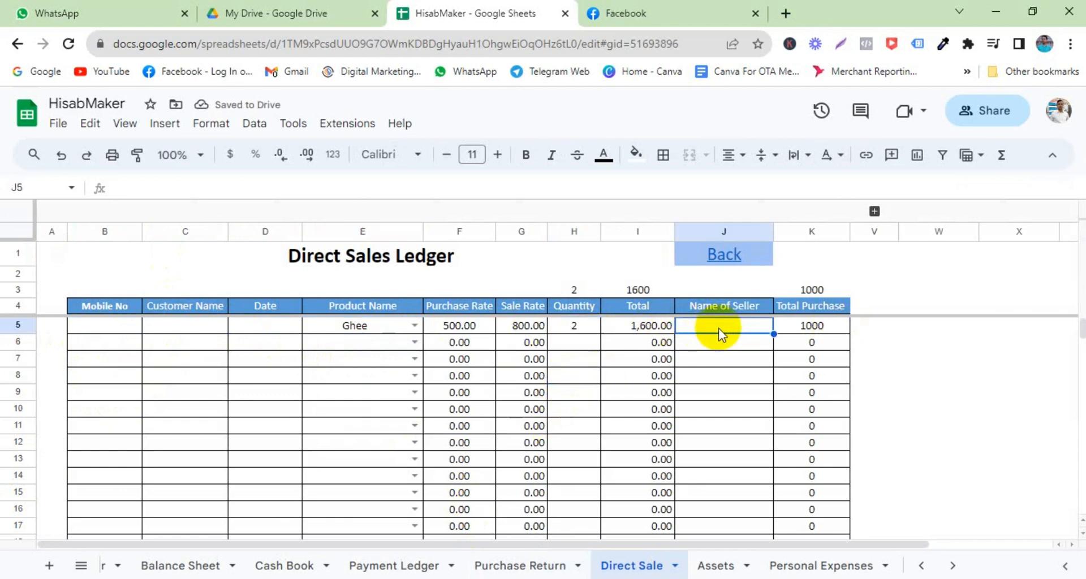
# Clear the product name and quantity from the first row of the Direct Sales Ledger.
pyautogui.click(338, 331)
pyautogui.press('Delete')
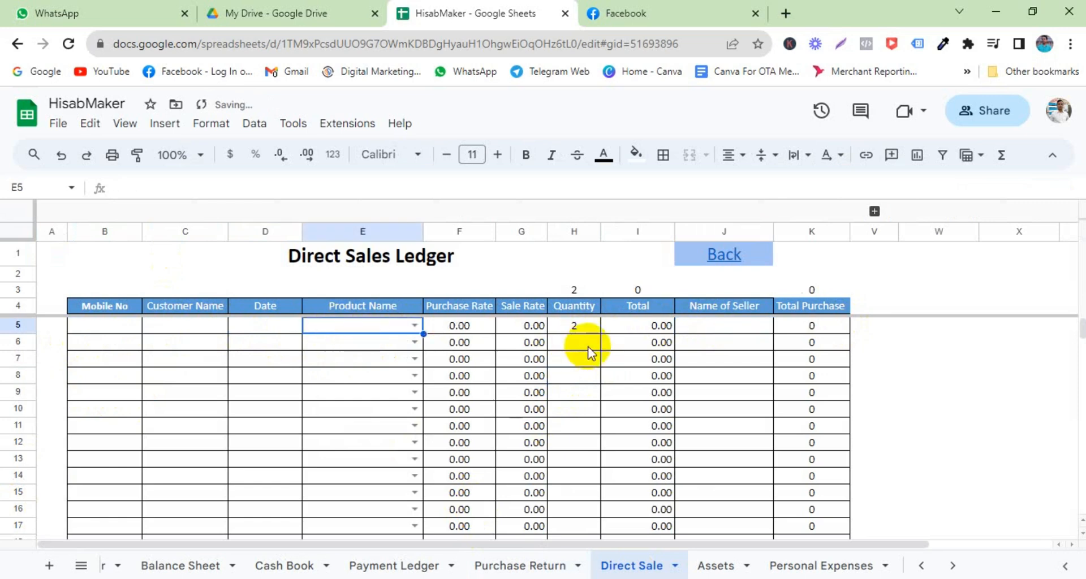
pyautogui.click(580, 326)
pyautogui.press('Delete')
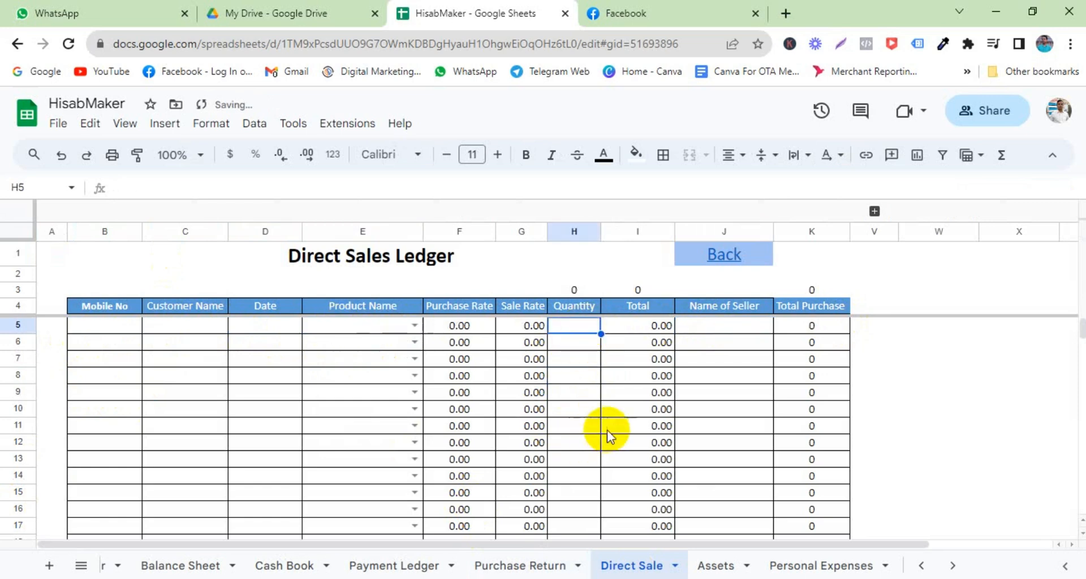
# Start the first Assets Ledger entry with the date 14/08/2023 and the asset name Table.
pyautogui.click(718, 565)
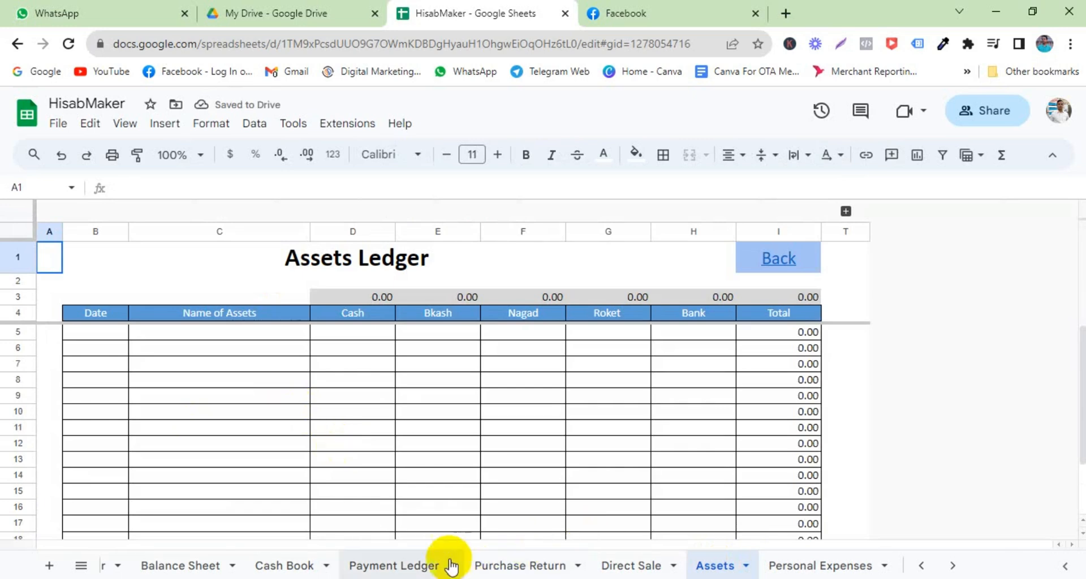
pyautogui.click(115, 340)
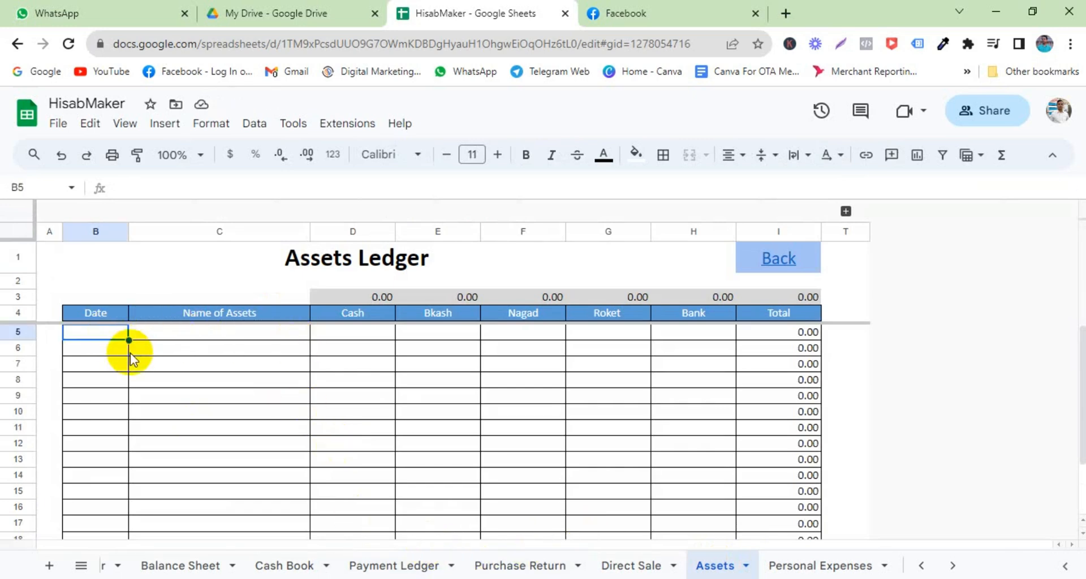
pyautogui.doubleClick(94, 334)
pyautogui.click(55, 439)
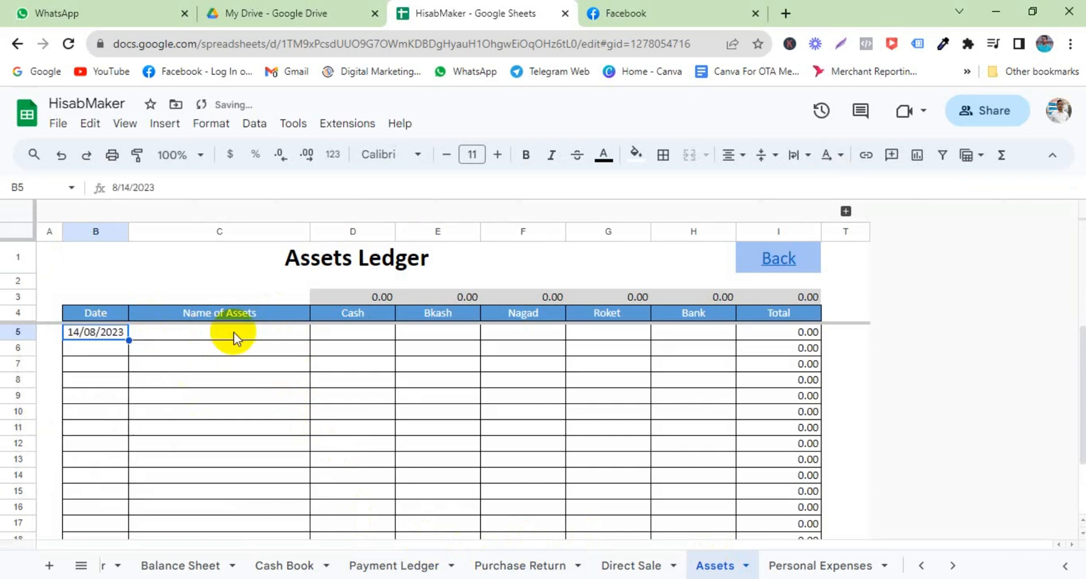
pyautogui.click(233, 332)
pyautogui.write('Tabe')
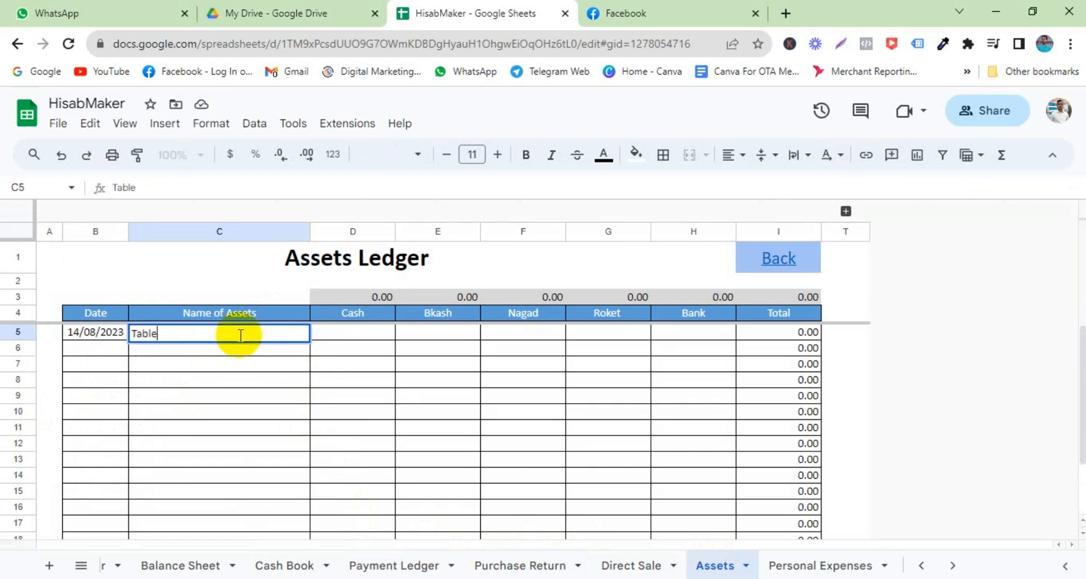
pyautogui.press('Tab')
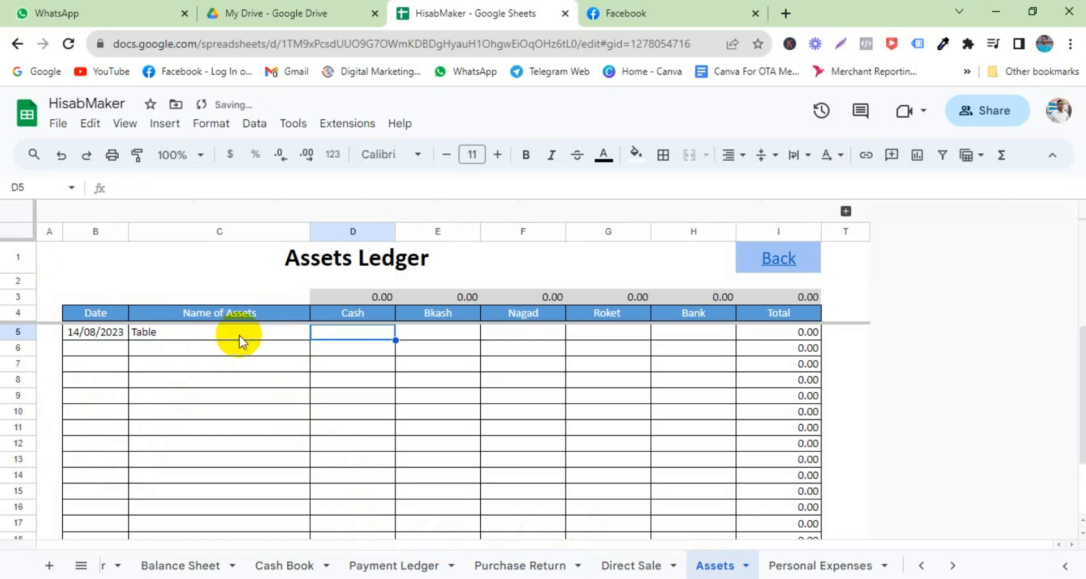
# Enter 5000 as the cash payment for the Table in the Assets Ledger.
pyautogui.press('Right')
pyautogui.press('Right')
pyautogui.press('Right')
pyautogui.press('Left')
pyautogui.press('Left')
pyautogui.press('Left')
pyautogui.press('Left')
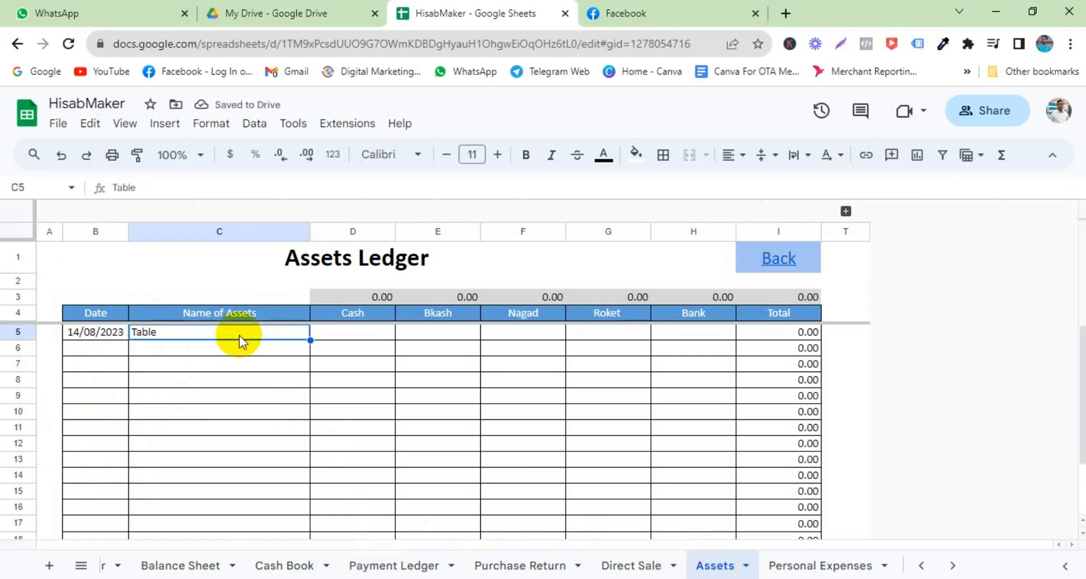
pyautogui.press('Right')
pyautogui.write('5,000')
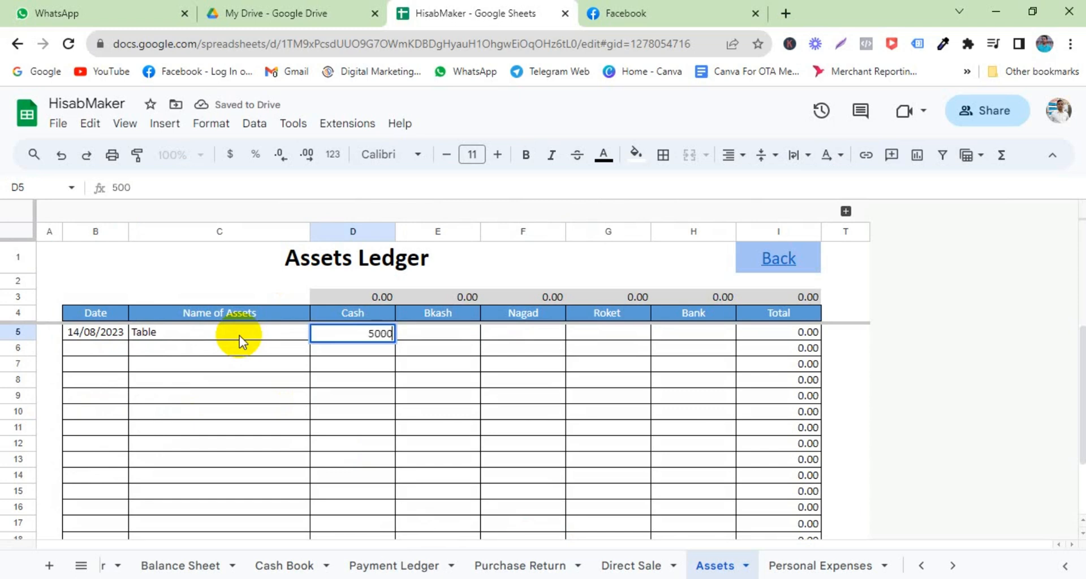
pyautogui.press('Tab')
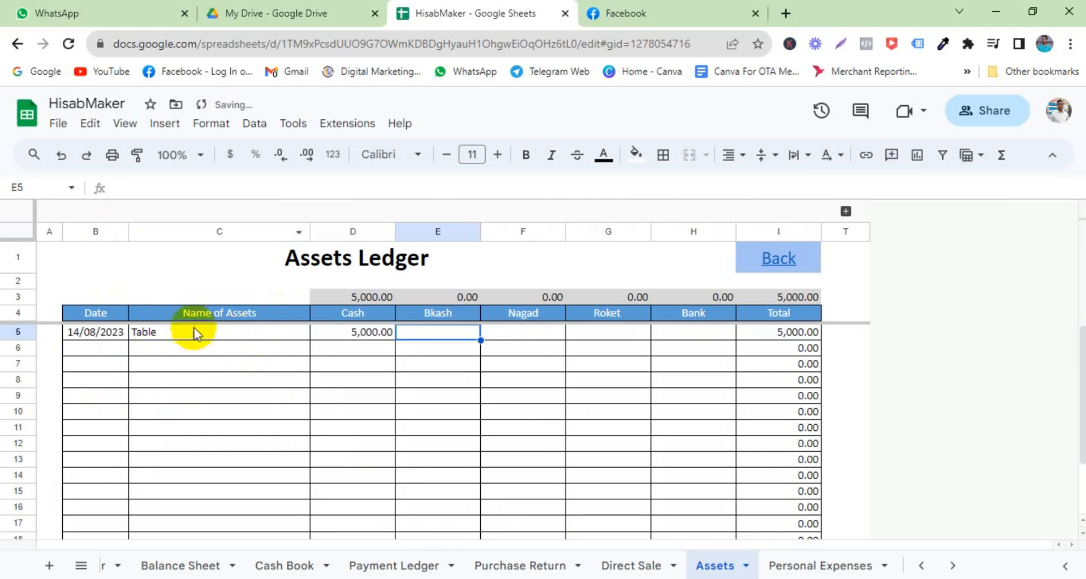
# Start the first Personal Expenses entry with the date 14/08/2023 and the name Tuition fee.
pyautogui.click(800, 568)
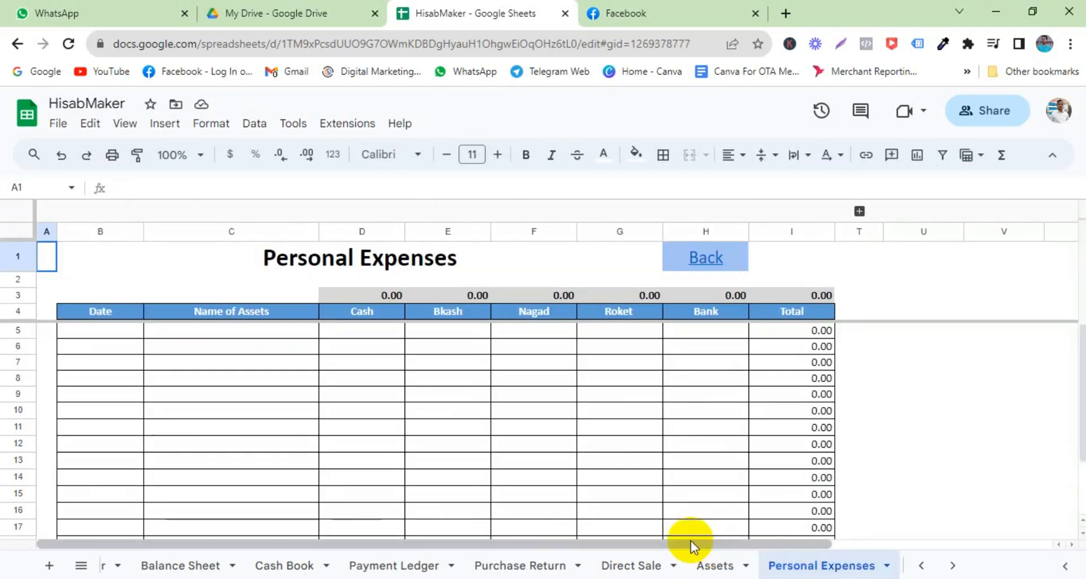
pyautogui.moveTo(691, 544); pyautogui.dragTo(570, 536)
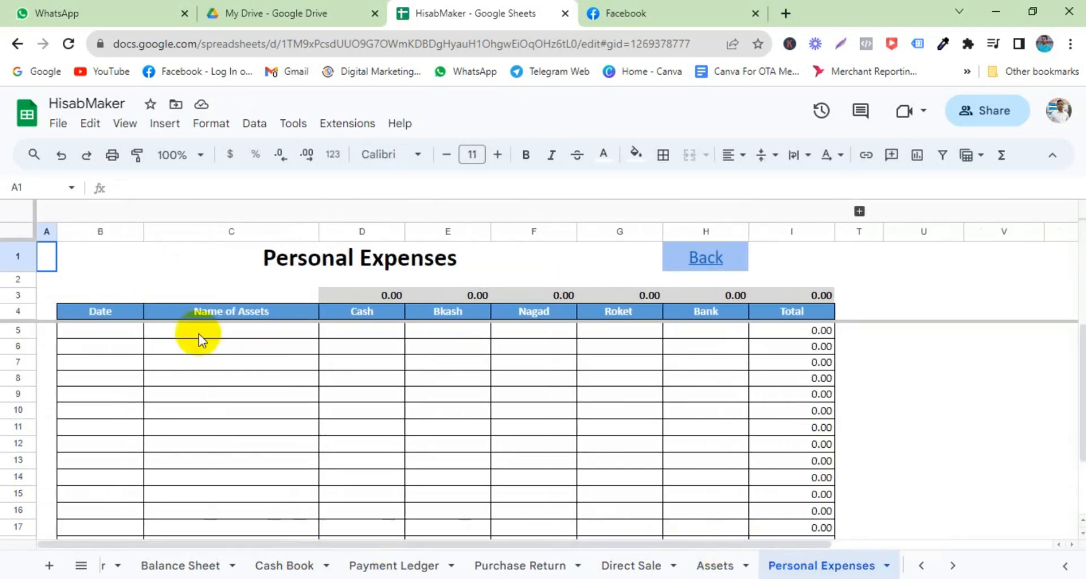
pyautogui.click(104, 334)
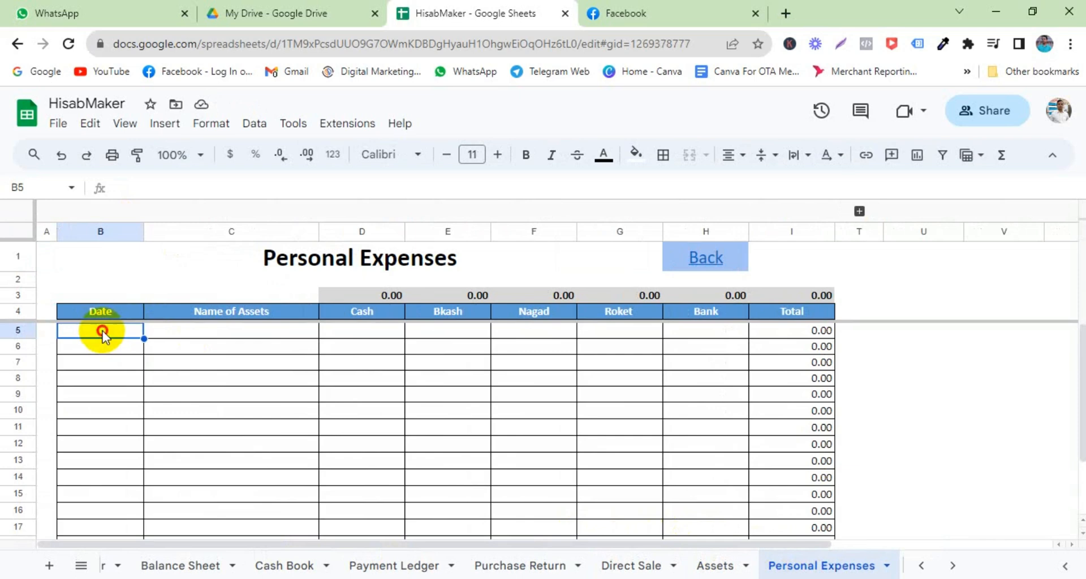
pyautogui.doubleClick(104, 332)
pyautogui.click(62, 429)
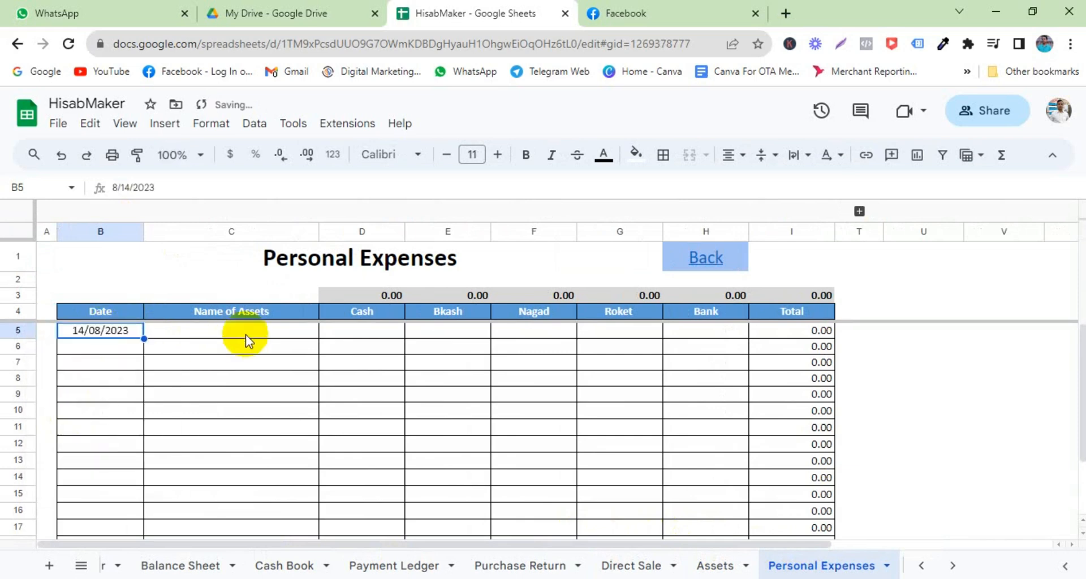
pyautogui.click(246, 333)
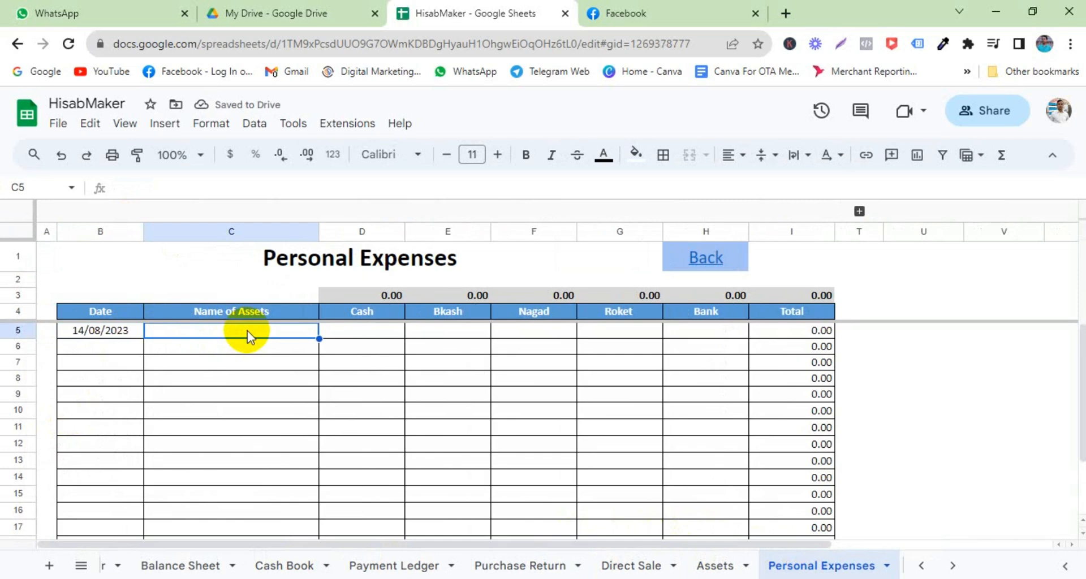
pyautogui.write('Tu')
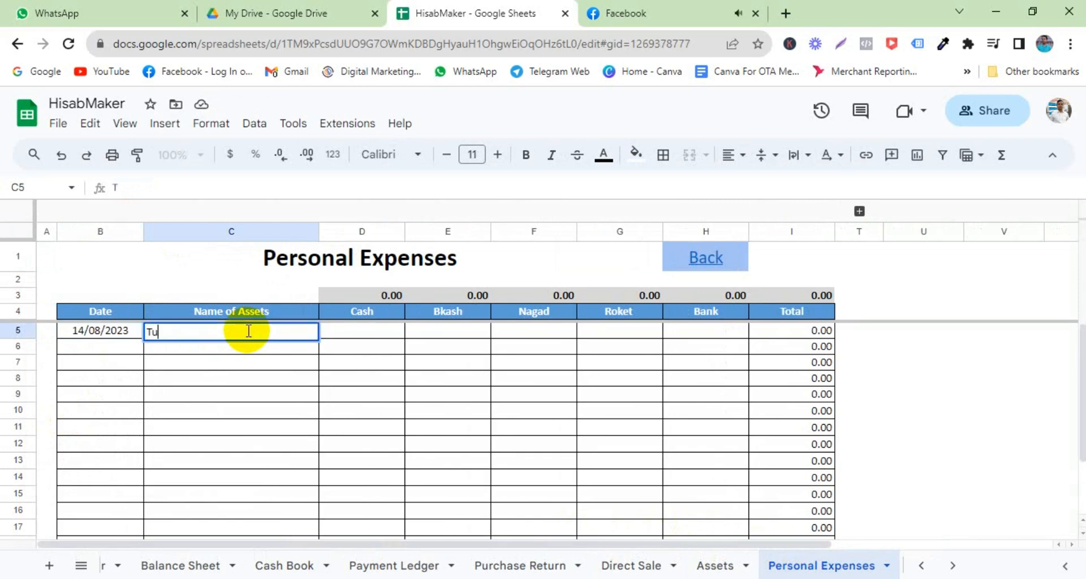
pyautogui.write('ition fee')
pyautogui.press('Tab')
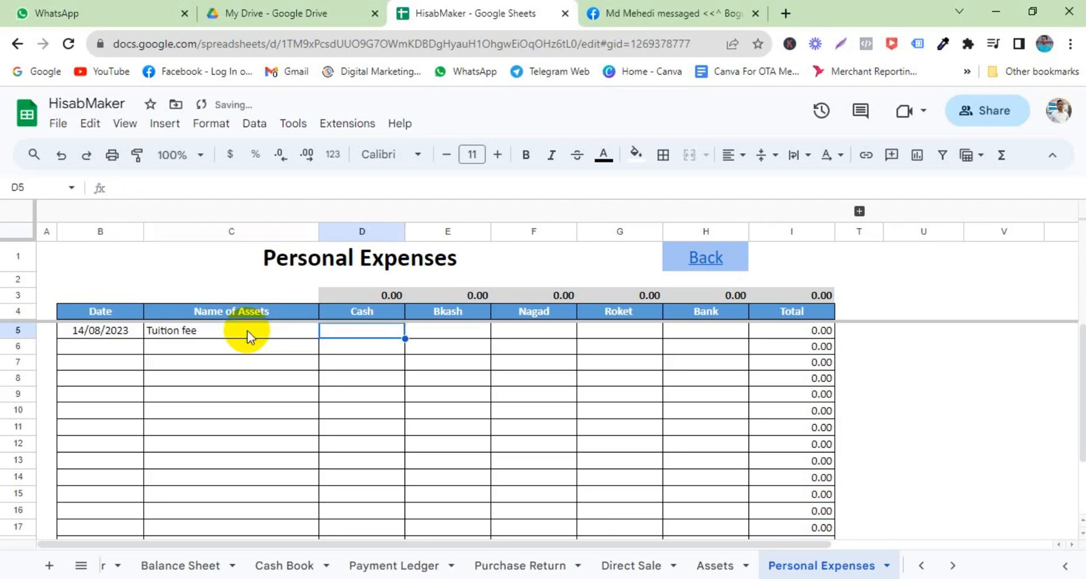
# Enter 500 as the bank payment for the Tuition fee expense.
pyautogui.press('Tab')
pyautogui.press('Tab')
pyautogui.press('Tab')
pyautogui.press('Tab')
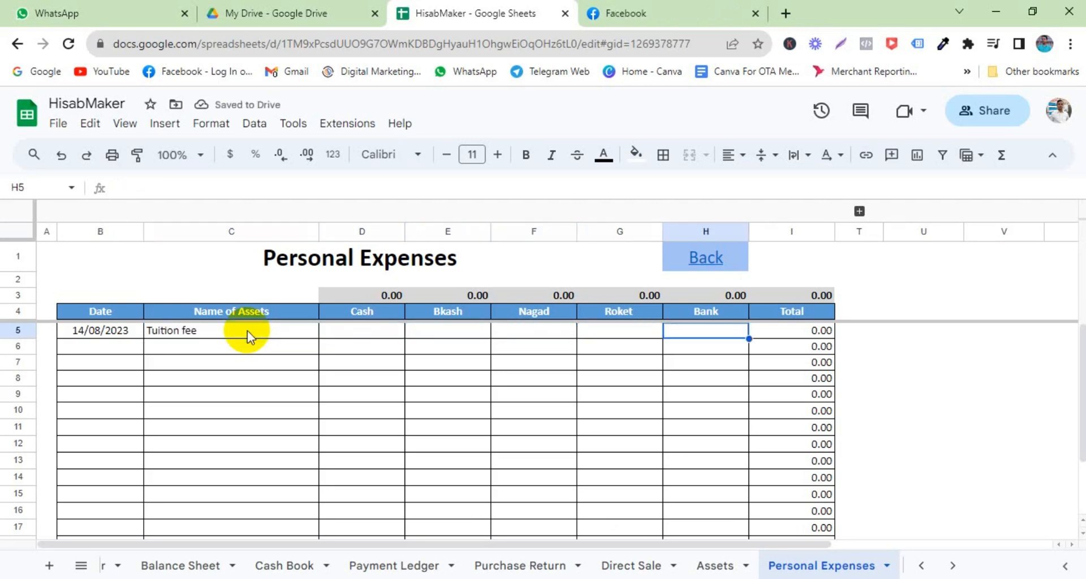
pyautogui.write('500')
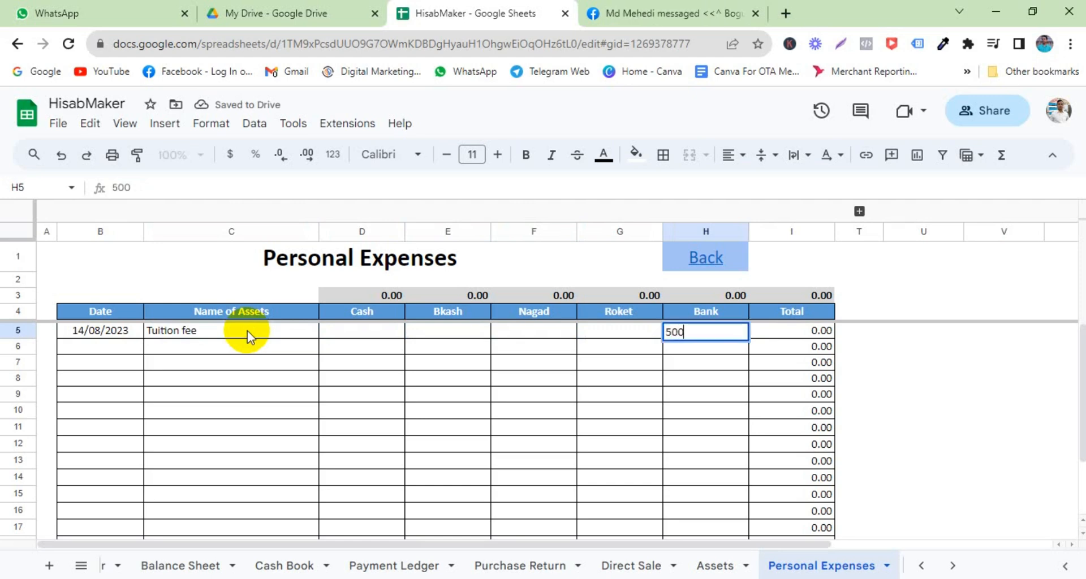
pyautogui.press('Tab')
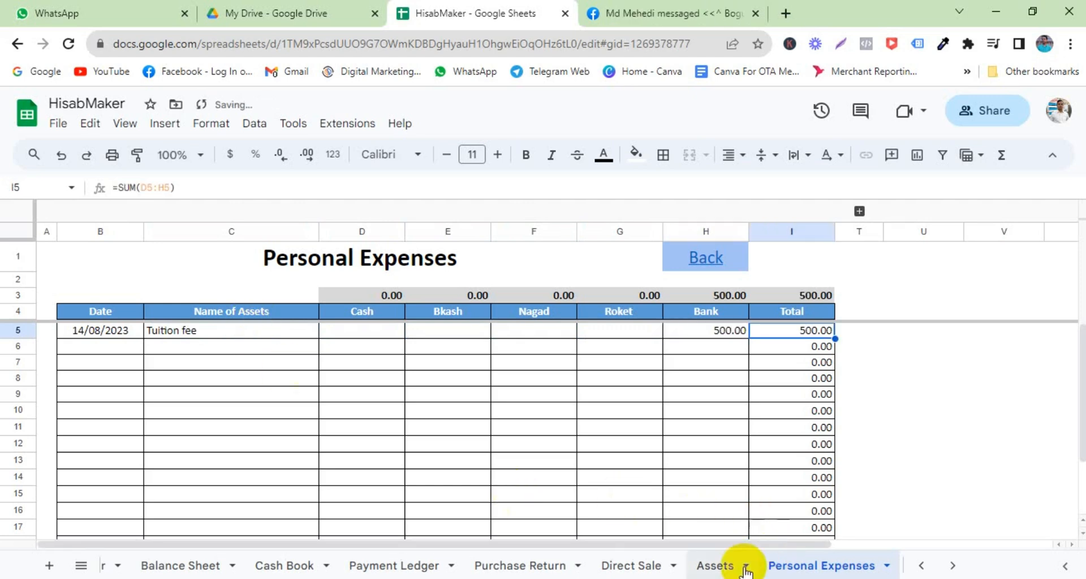
# Date the first three Ad Cost entries 8/12/2023, 8/13/2023 and 8/14/2023.
pyautogui.hscroll(5, 746, 562)
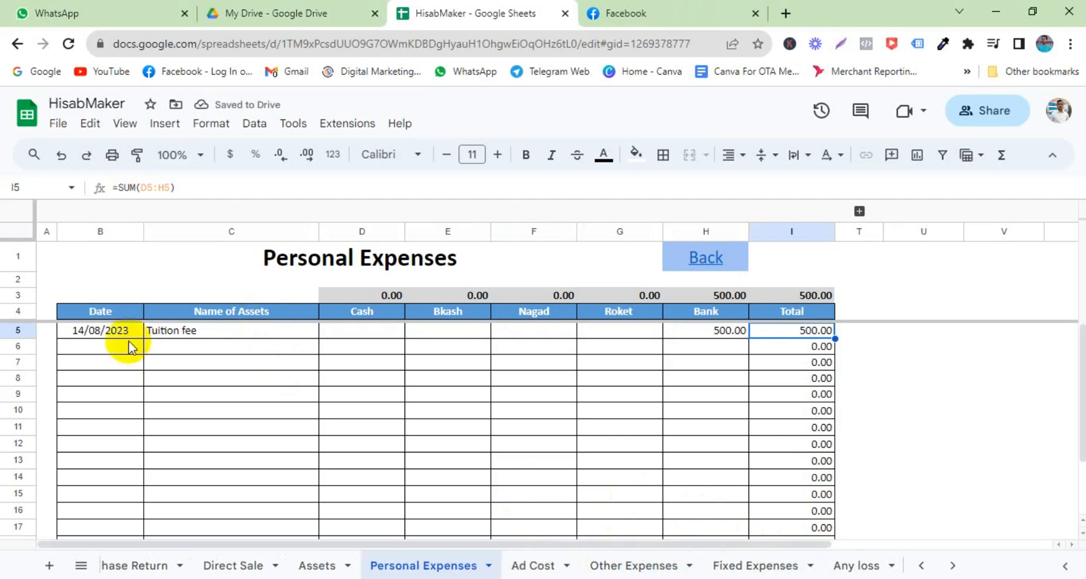
pyautogui.click(545, 566)
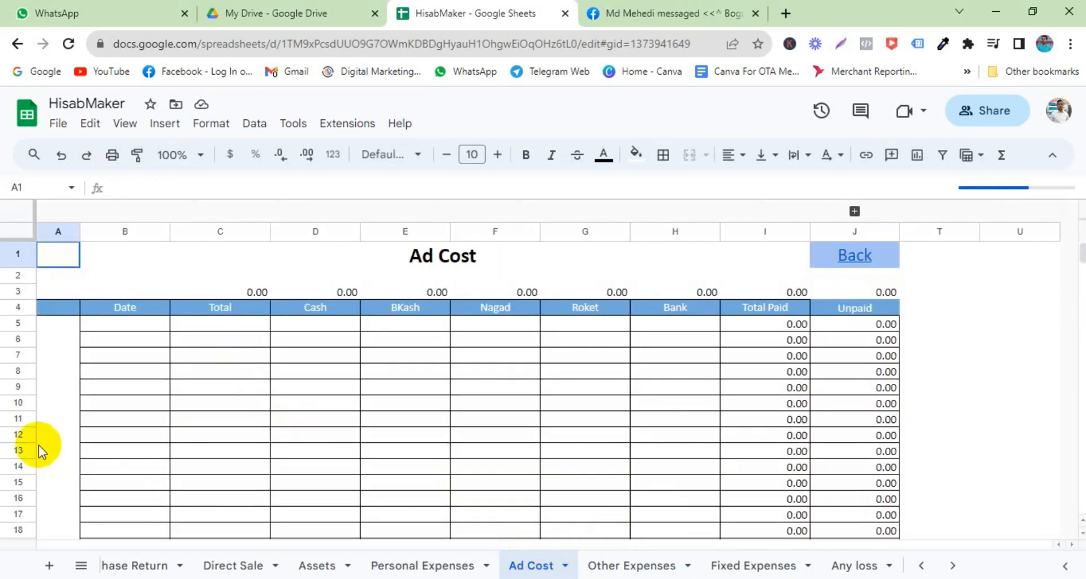
pyautogui.click(116, 325)
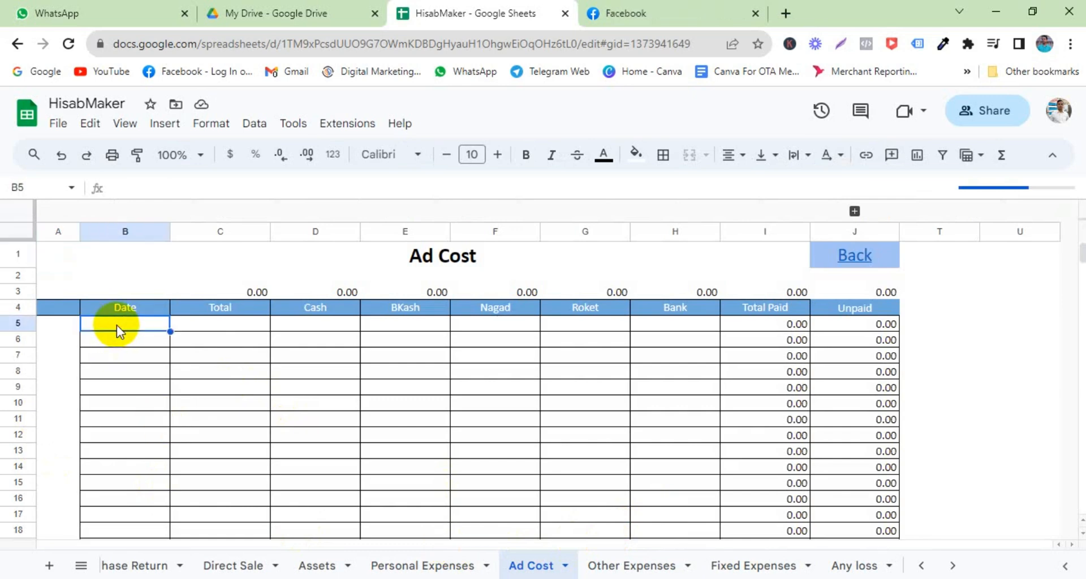
pyautogui.doubleClick(117, 325)
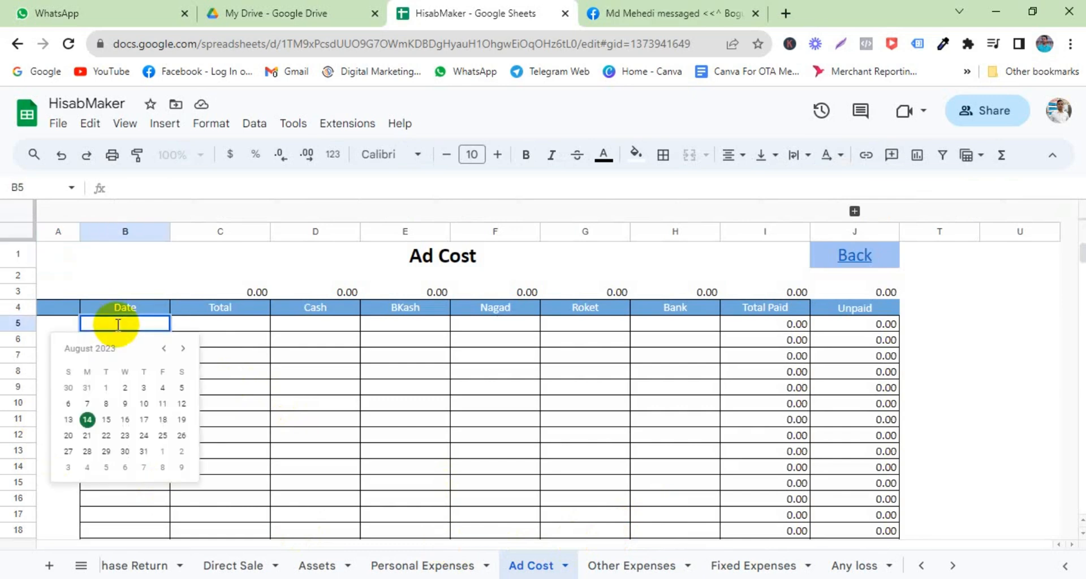
pyautogui.press('Escape')
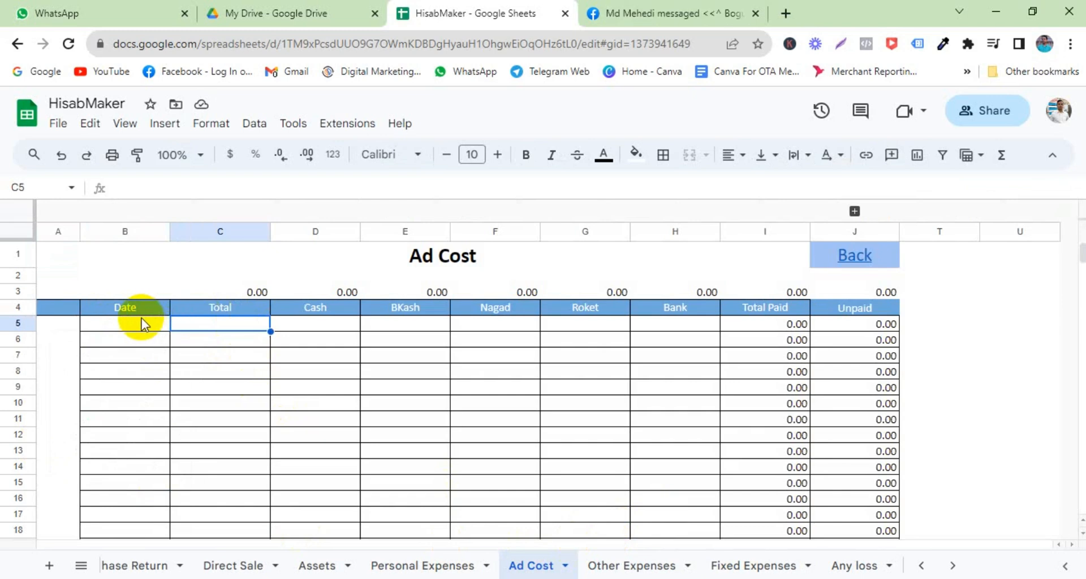
pyautogui.doubleClick(131, 325)
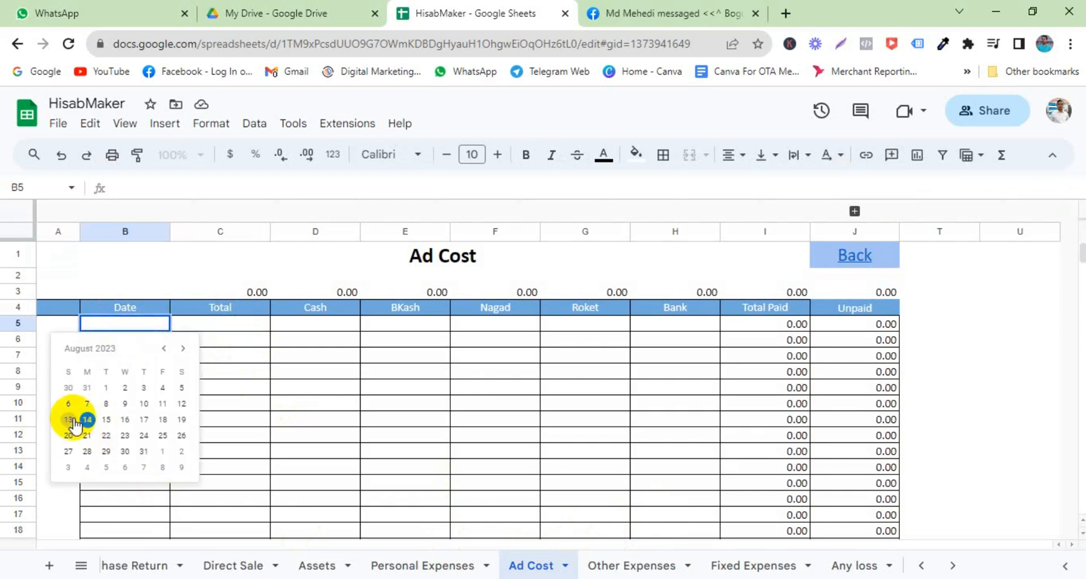
pyautogui.click(181, 403)
pyautogui.doubleClick(125, 344)
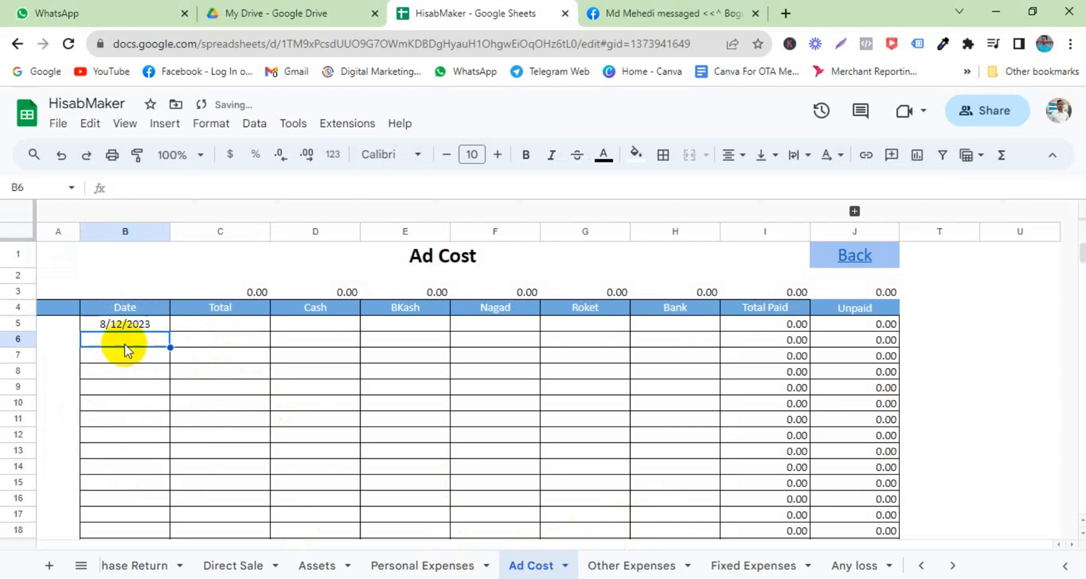
pyautogui.click(68, 436)
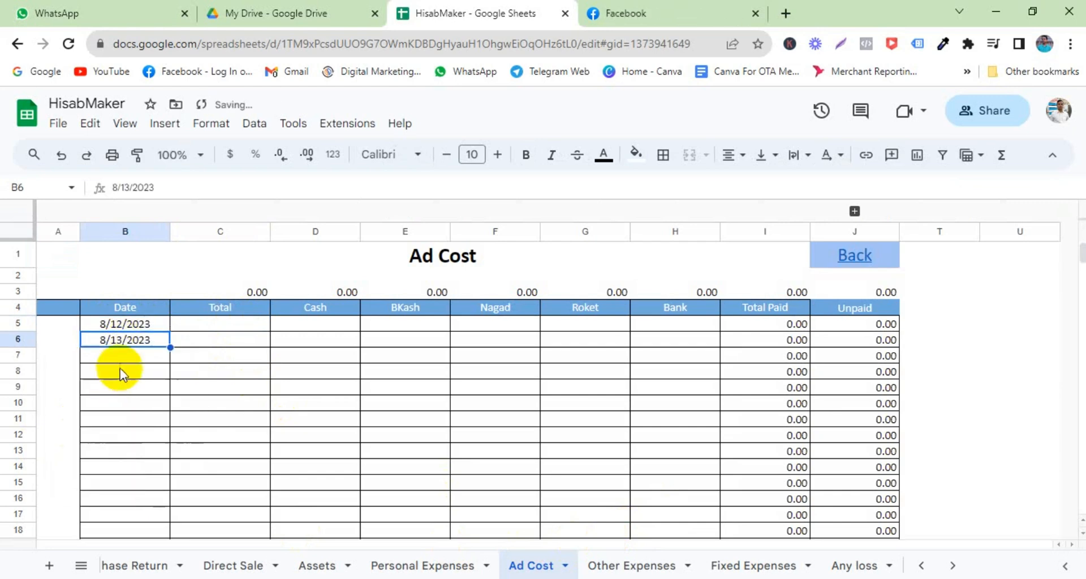
pyautogui.doubleClick(121, 357)
pyautogui.click(88, 457)
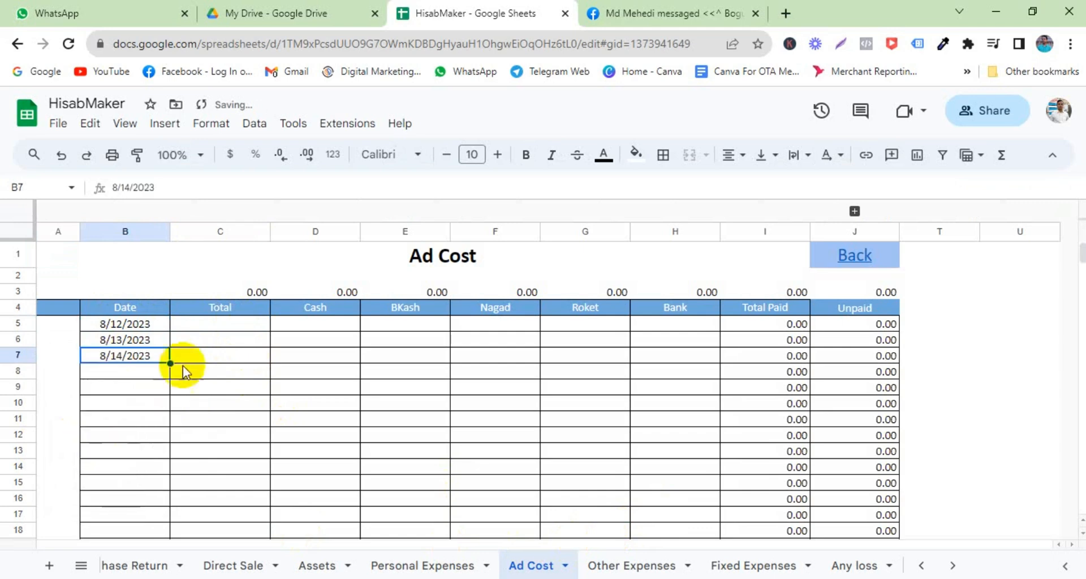
# Enter a total of 500 for each of the three dated Ad Cost entries.
pyautogui.click(215, 326)
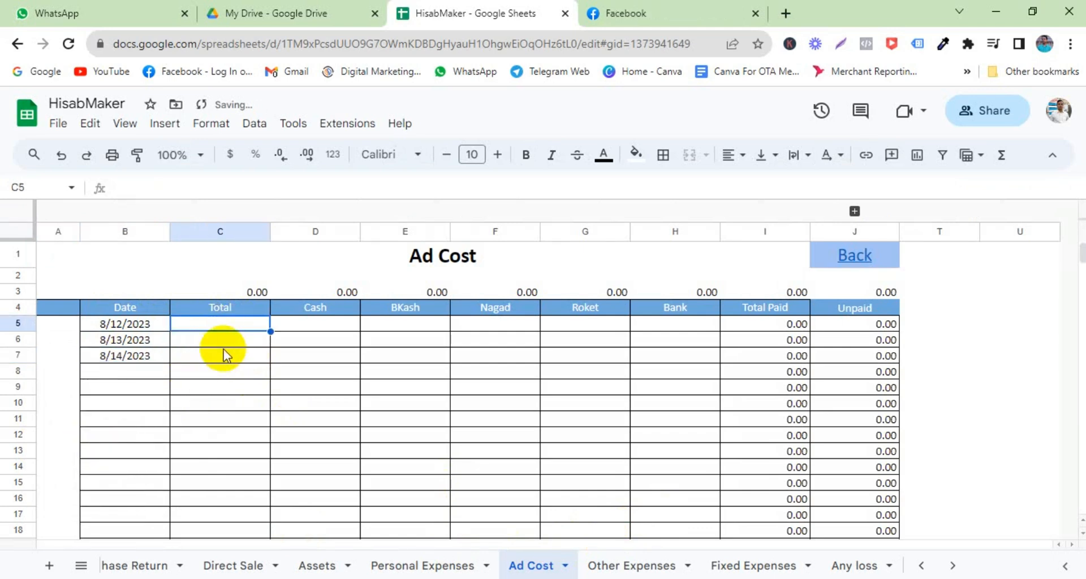
pyautogui.write('500')
pyautogui.press('Return')
pyautogui.write('500')
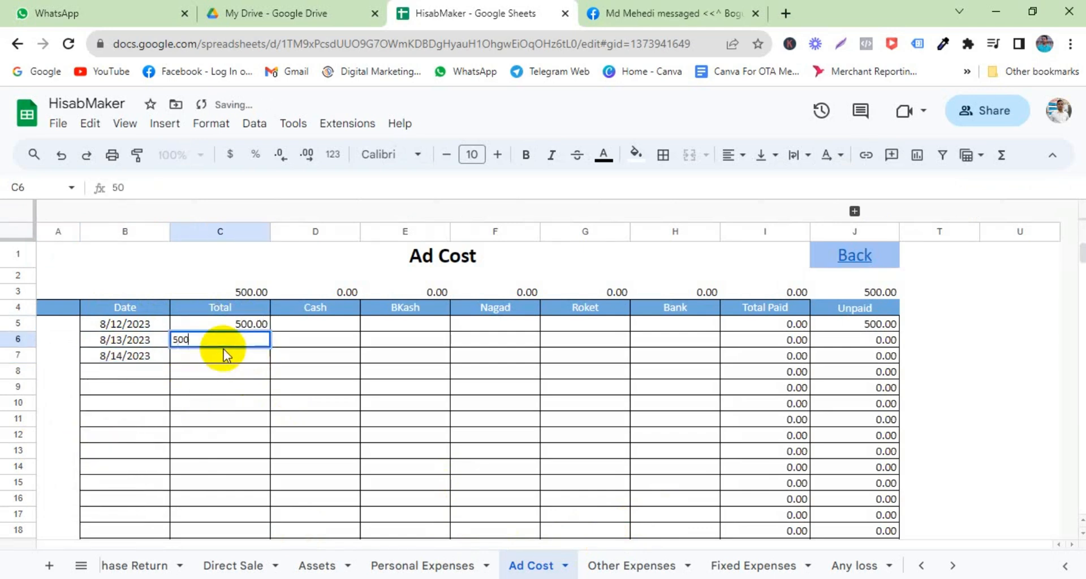
pyautogui.press('Return')
pyautogui.write('500')
pyautogui.press('Tab')
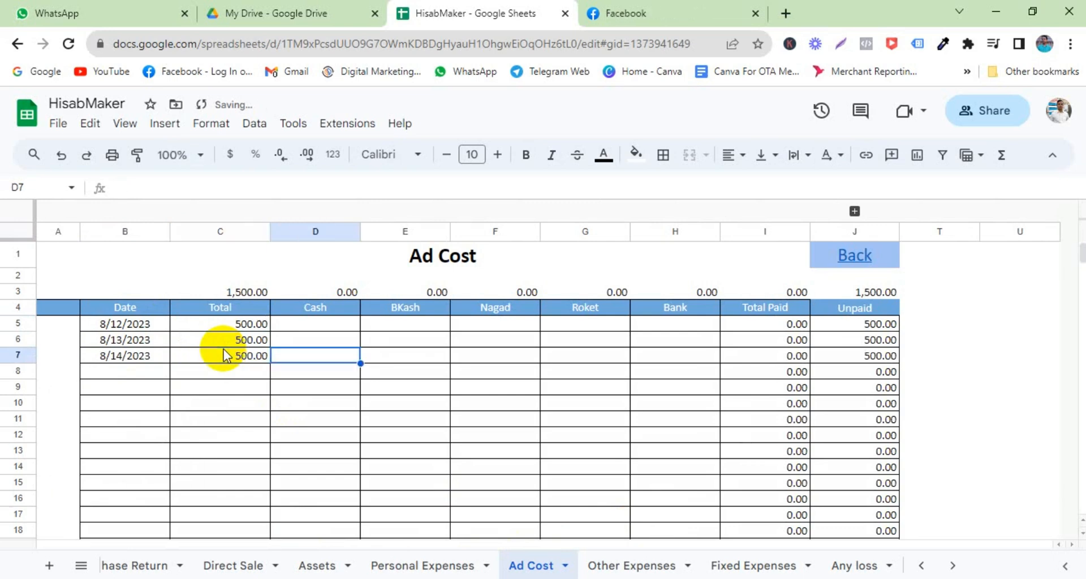
pyautogui.press('Up')
pyautogui.press('Up')
pyautogui.press('Down')
pyautogui.press('Down')
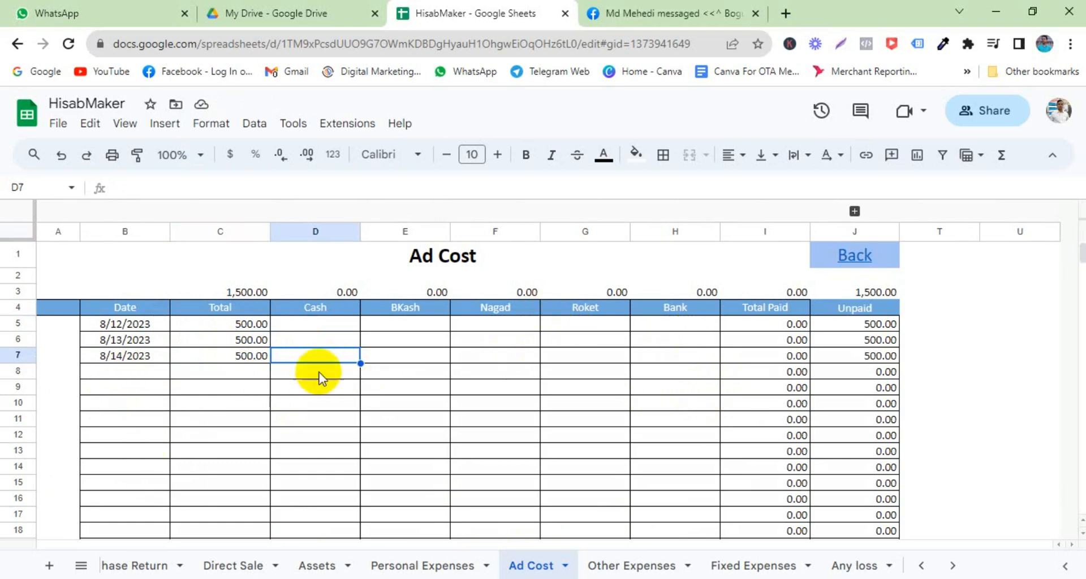
pyautogui.click(675, 354)
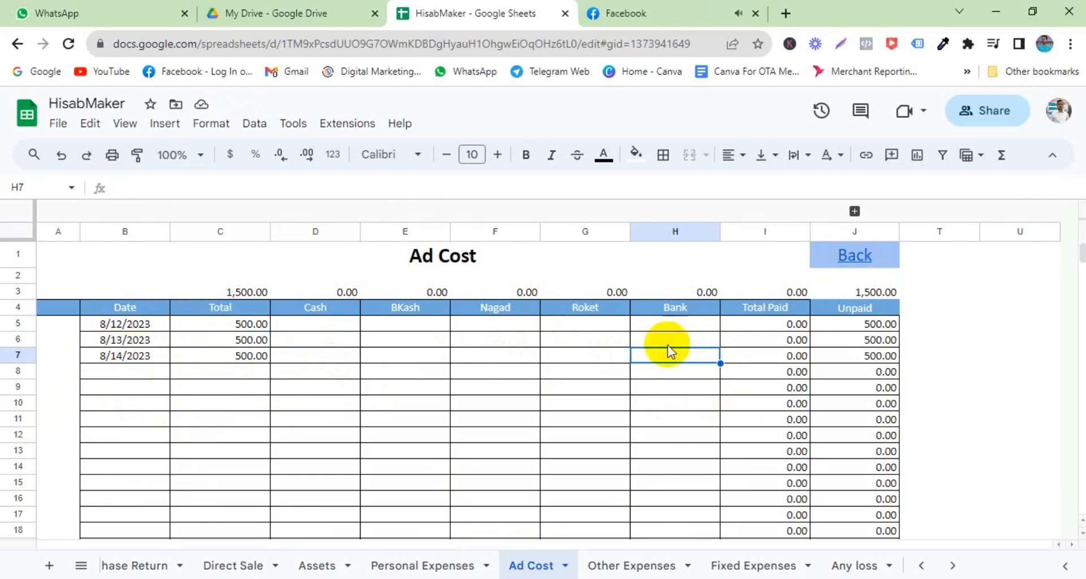
# Add a fourth Ad Cost entry dated 8/14/2023 with a bank payment of 1000.
pyautogui.doubleClick(133, 371)
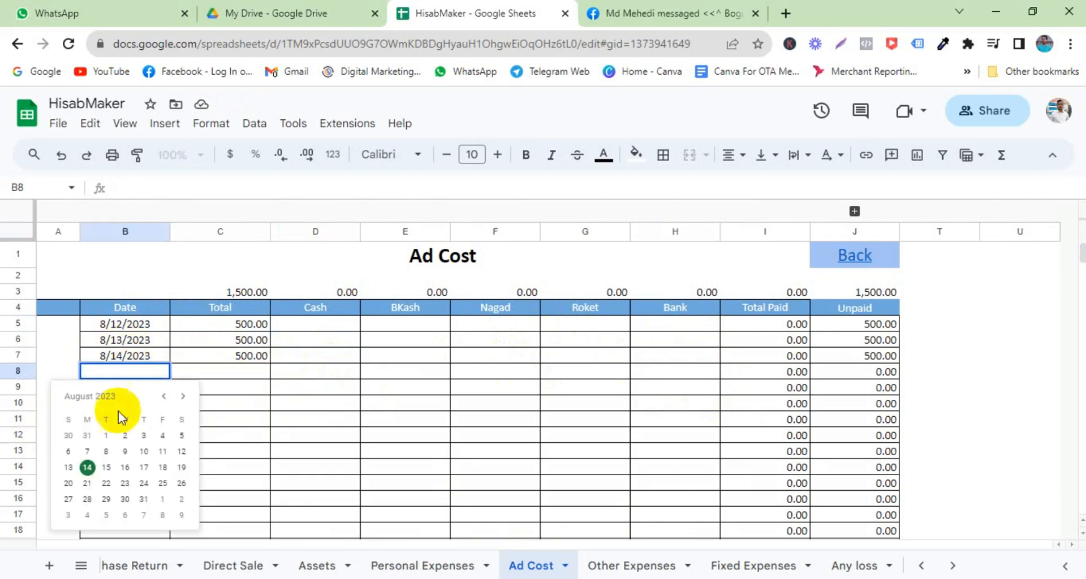
pyautogui.click(87, 467)
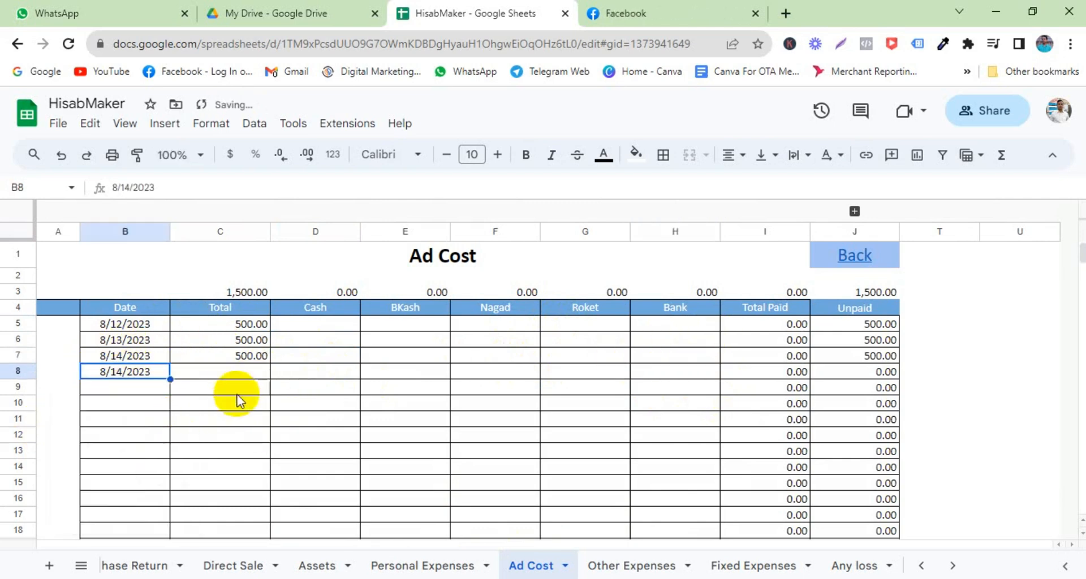
pyautogui.click(664, 374)
pyautogui.click(338, 373)
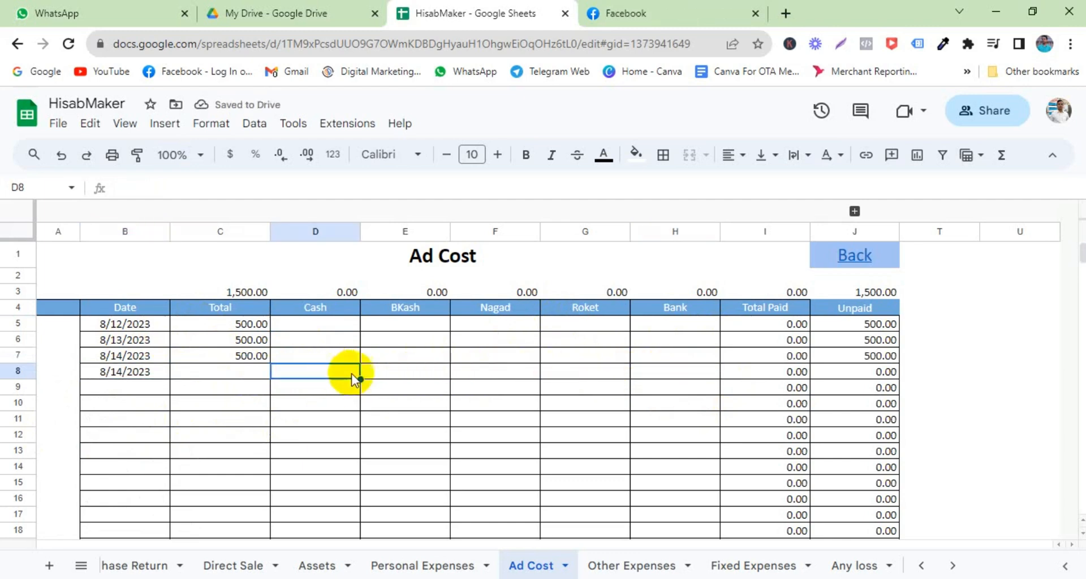
pyautogui.click(419, 371)
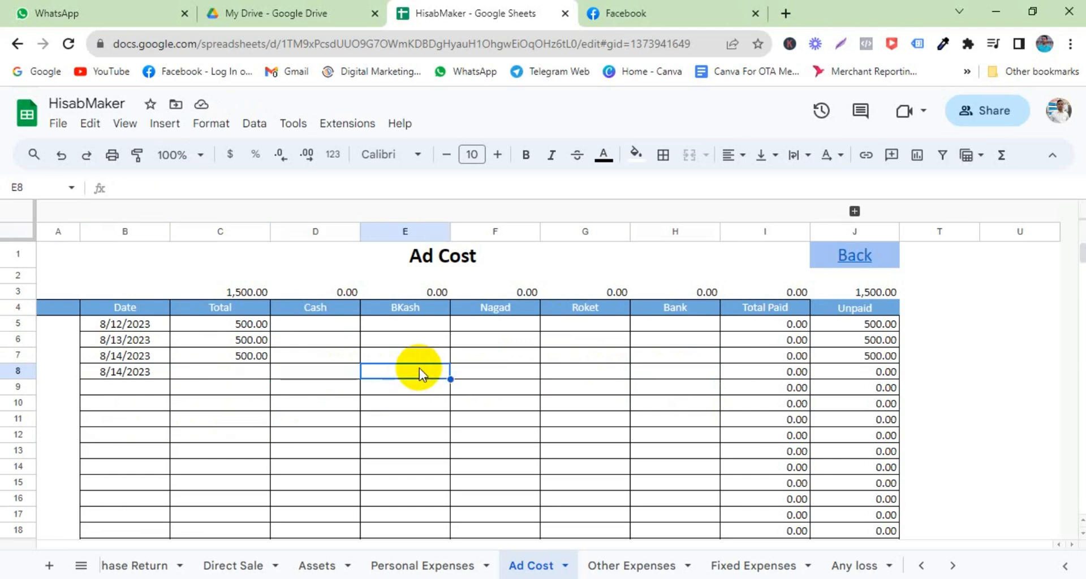
pyautogui.click(478, 374)
pyautogui.click(689, 371)
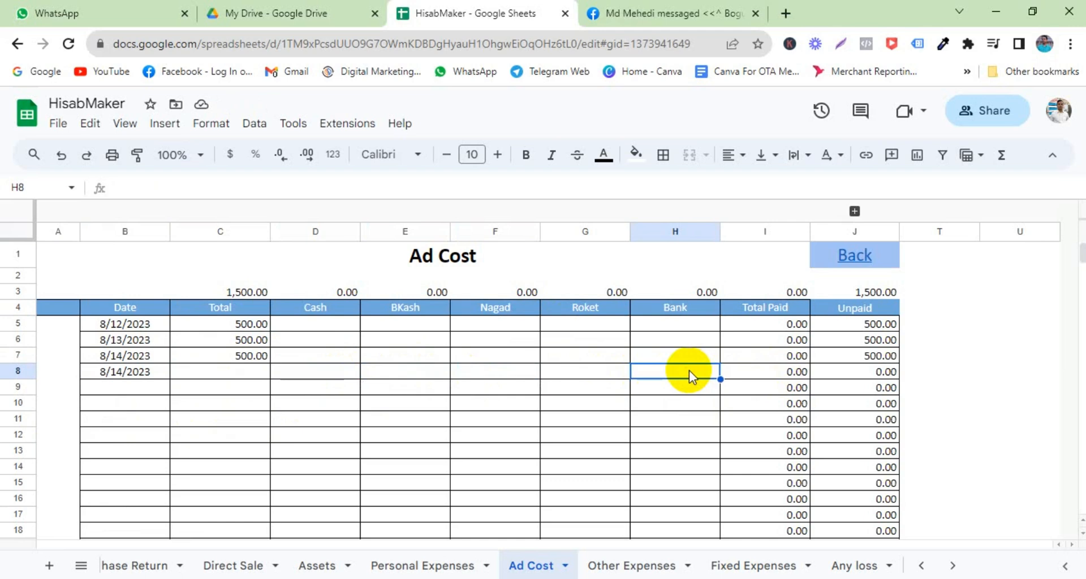
pyautogui.write('1000')
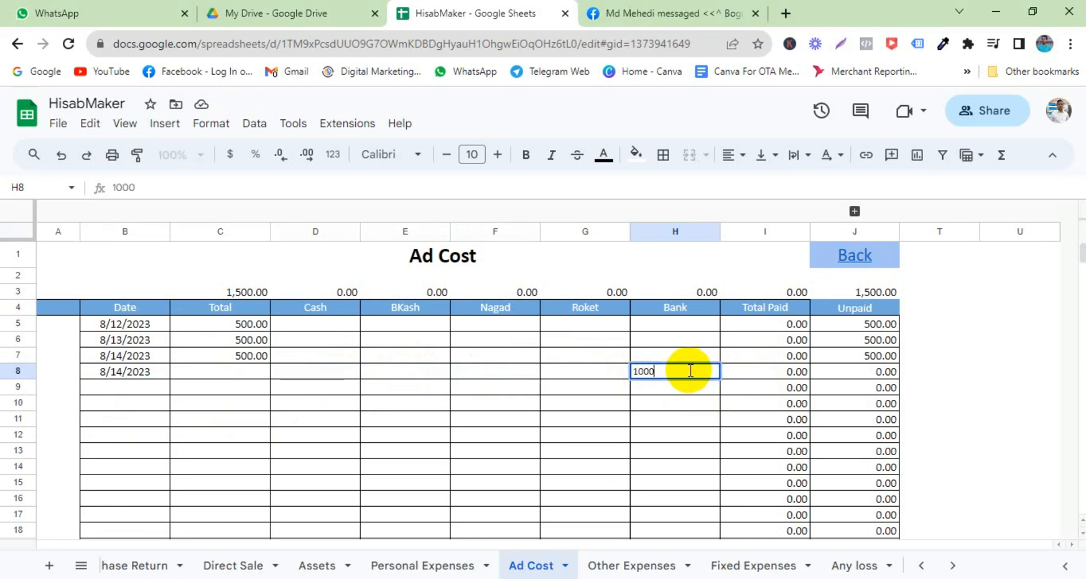
pyautogui.press('Return')
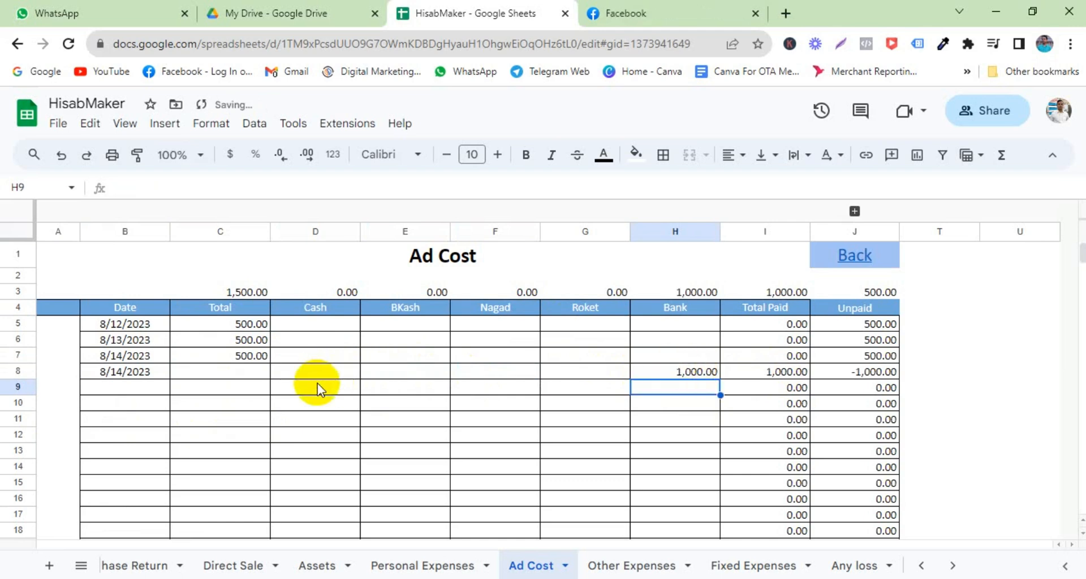
# Compare the Ad Cost daily totals with the bank payment and check the overall unpaid amount.
pyautogui.moveTo(245, 327); pyautogui.dragTo(246, 362)
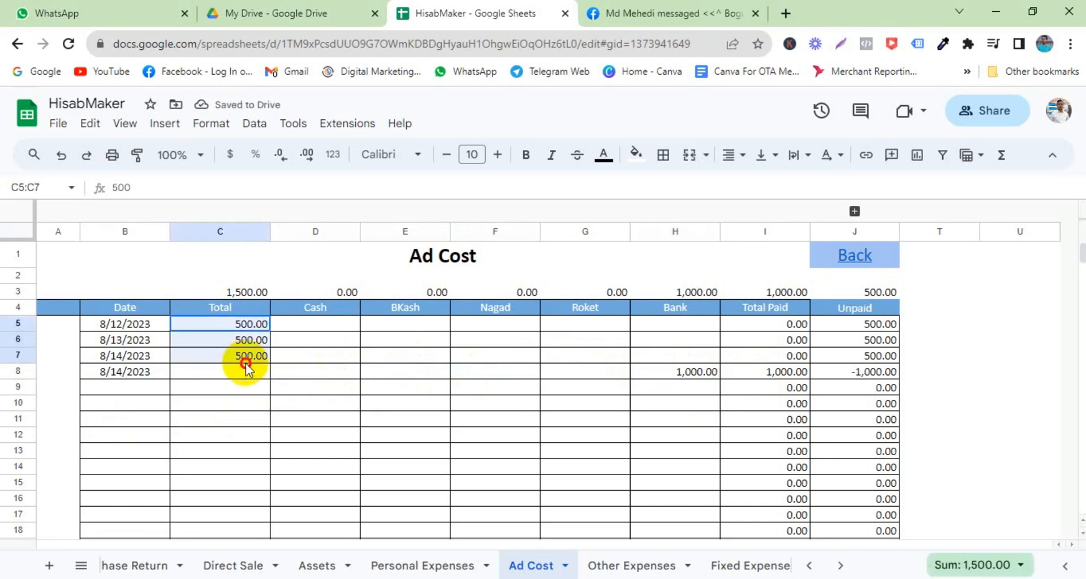
pyautogui.click(243, 372)
pyautogui.click(650, 373)
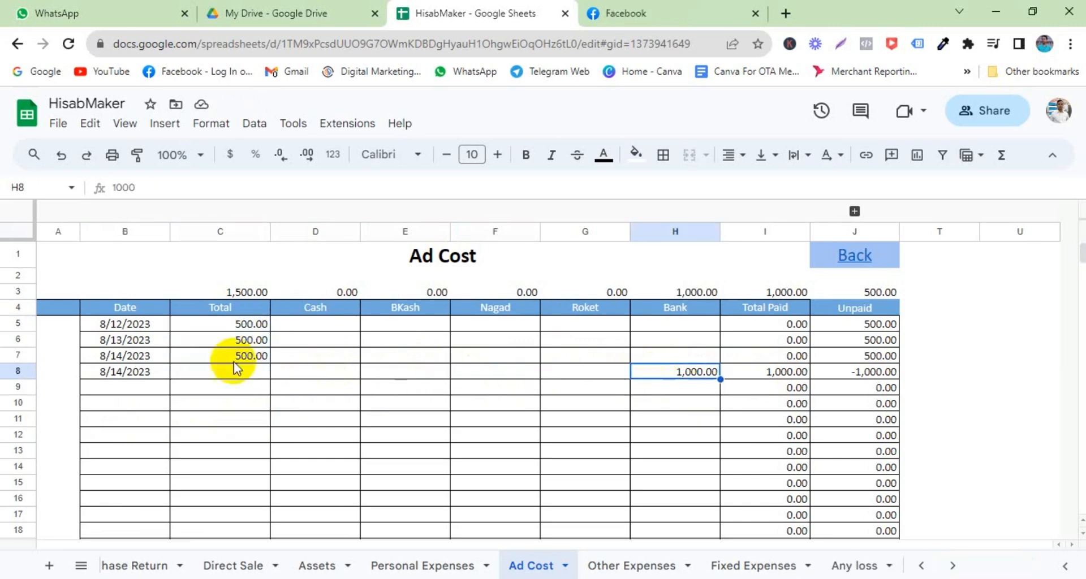
pyautogui.moveTo(232, 327); pyautogui.dragTo(230, 361)
pyautogui.click(230, 368)
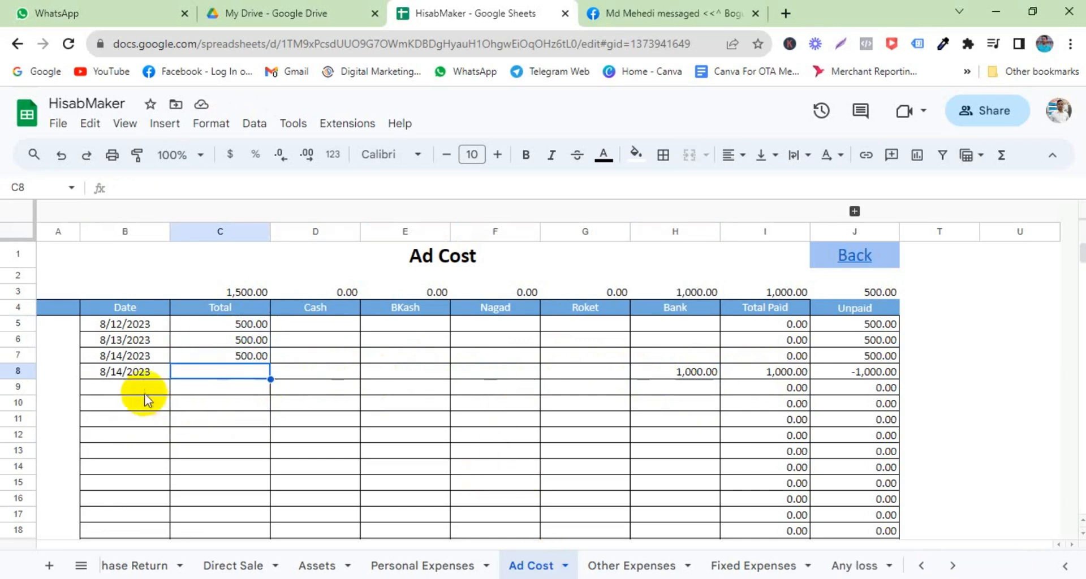
pyautogui.click(235, 293)
pyautogui.click(245, 338)
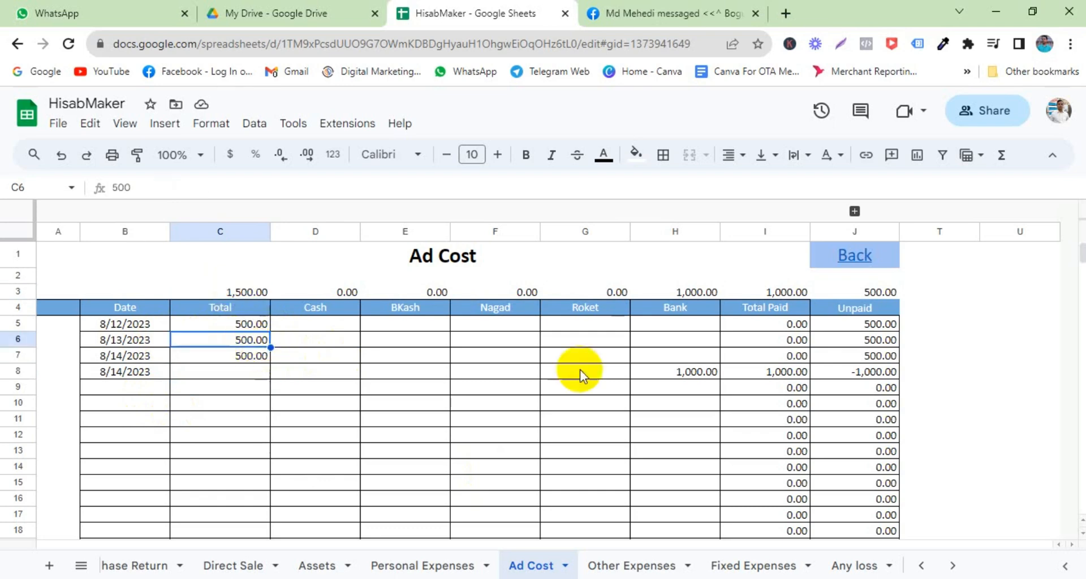
pyautogui.click(700, 294)
pyautogui.click(700, 374)
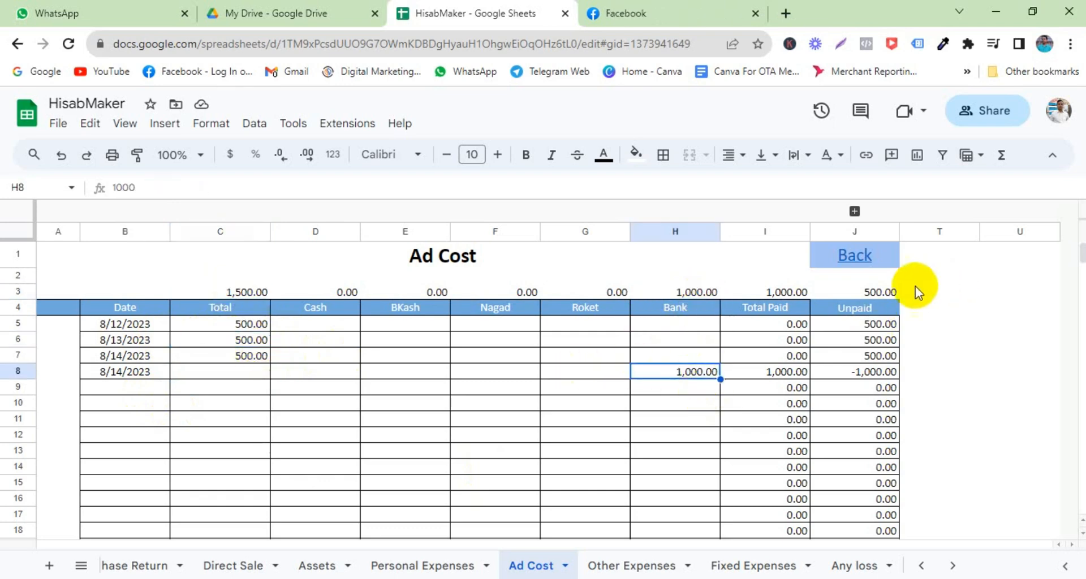
pyautogui.click(893, 291)
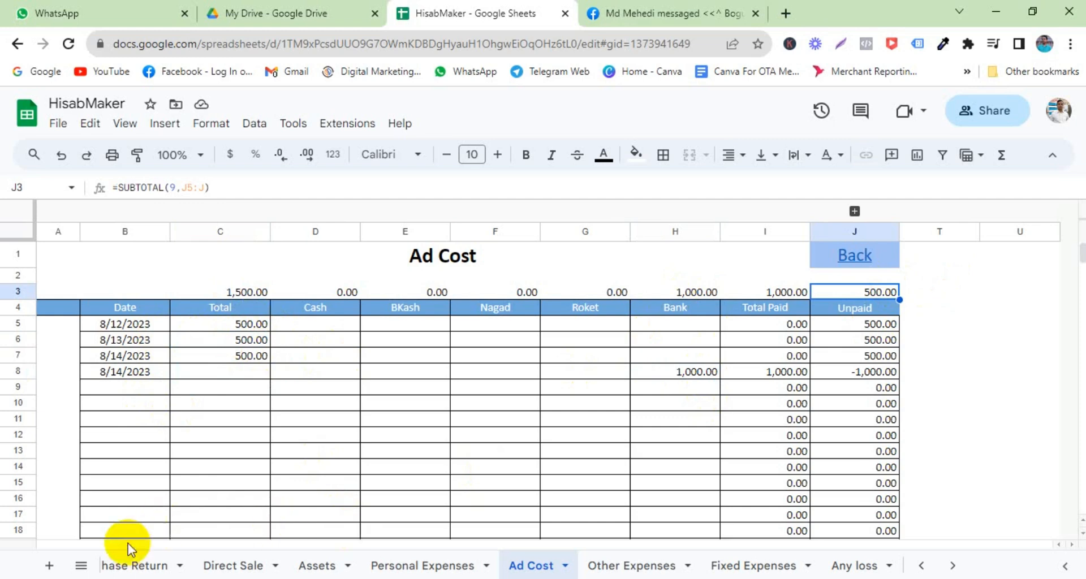
# Open the Dasboard sheet and check the Unpaid Expenses figure in the Others table.
pyautogui.click(85, 566)
pyautogui.scroll(5, 148, 469)
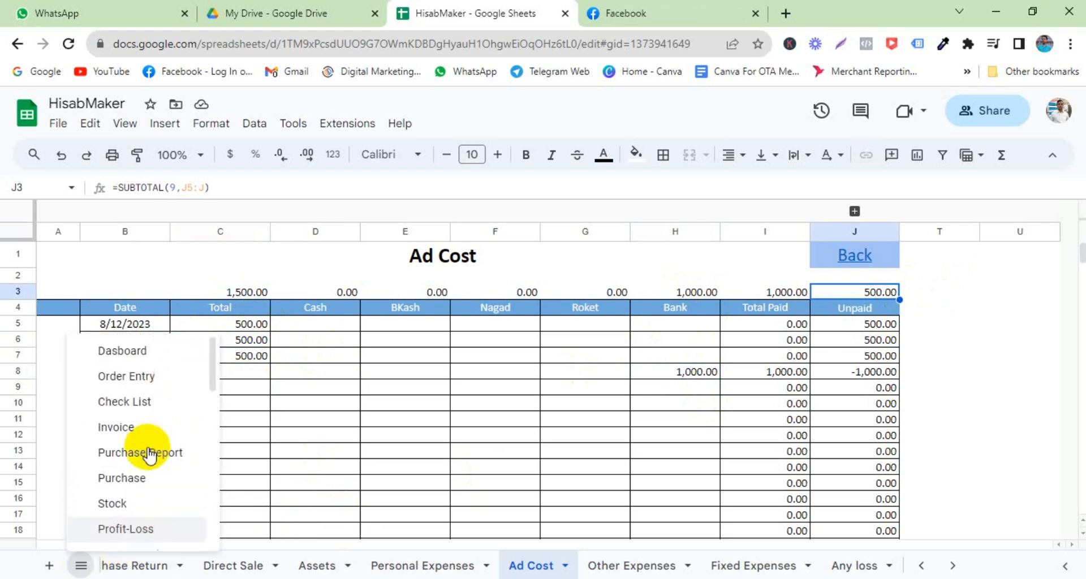
pyautogui.click(133, 351)
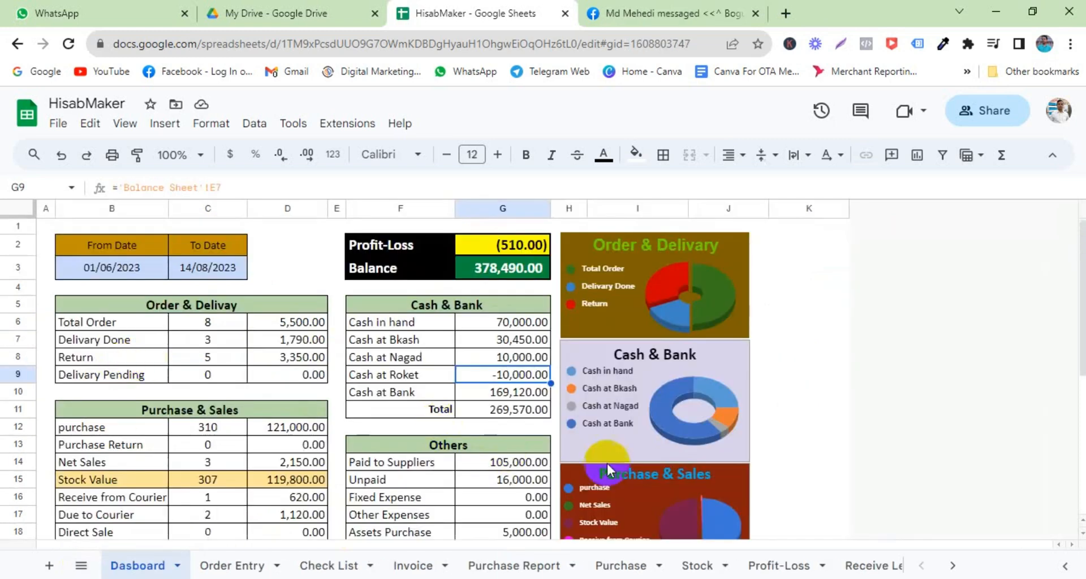
pyautogui.scroll(-2, 467, 421)
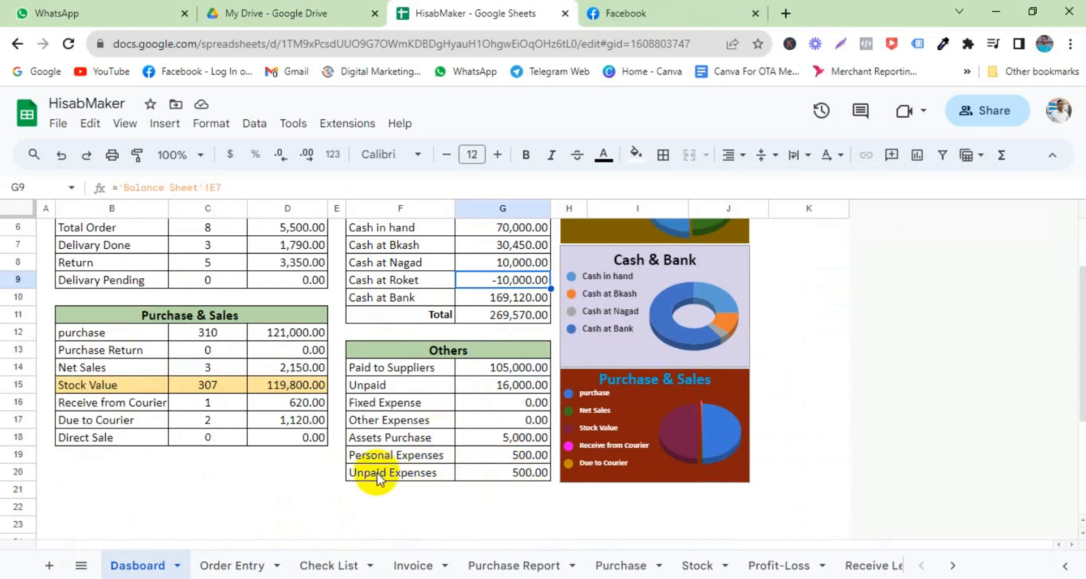
pyautogui.moveTo(376, 479); pyautogui.dragTo(521, 474)
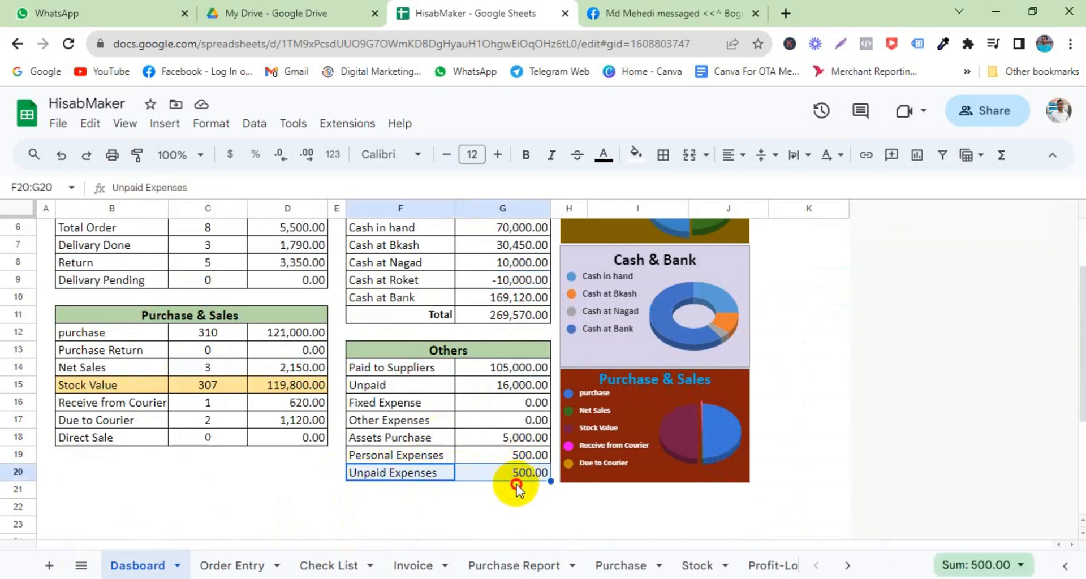
pyautogui.click(516, 484)
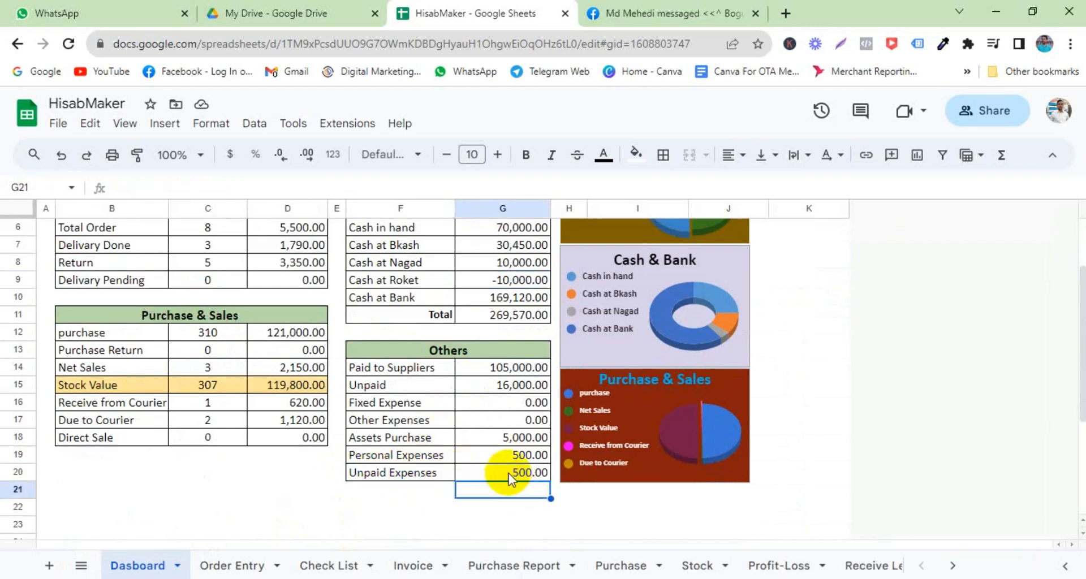
# Open the Balance Sheet and check the Unpaid of Fixed Expenses amount under Capital & Liabilites.
pyautogui.hscroll(3, 738, 572)
pyautogui.click(752, 566)
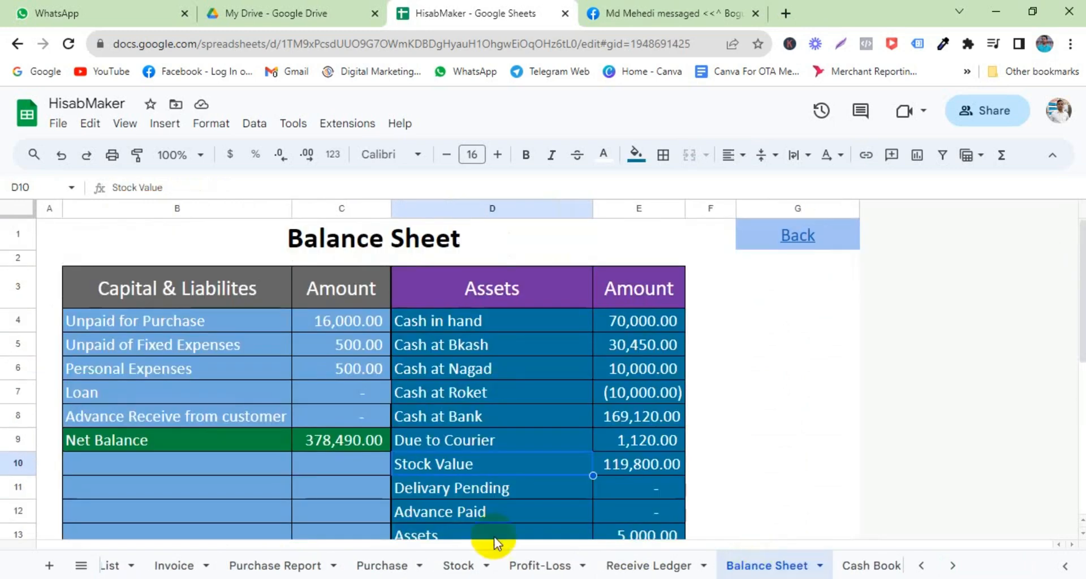
pyautogui.click(113, 347)
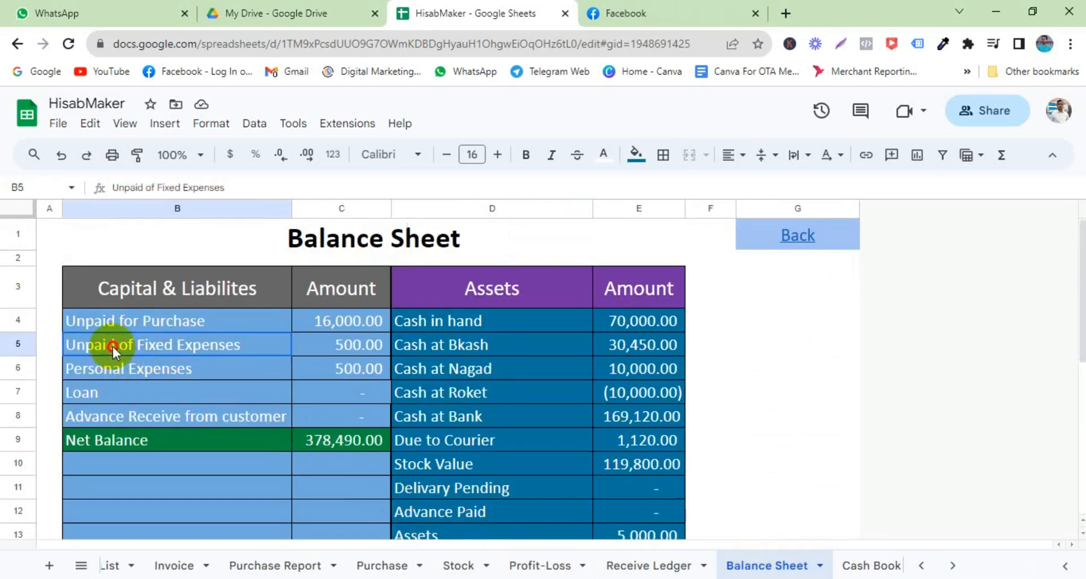
pyautogui.click(360, 343)
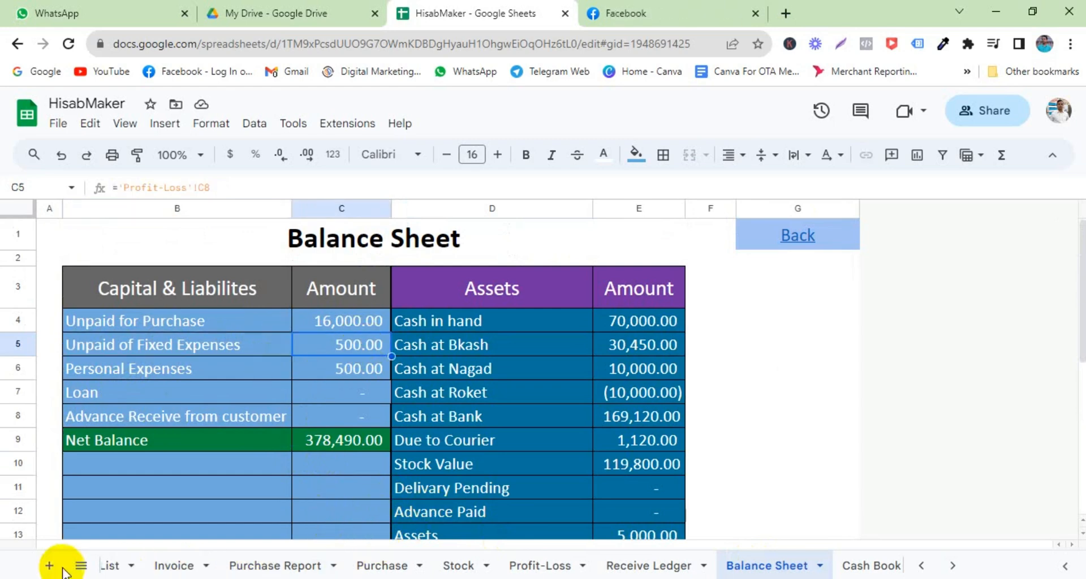
# Open the Other Expenses sheet and date the first entry 14/08/2023.
pyautogui.scroll(-5, 759, 566)
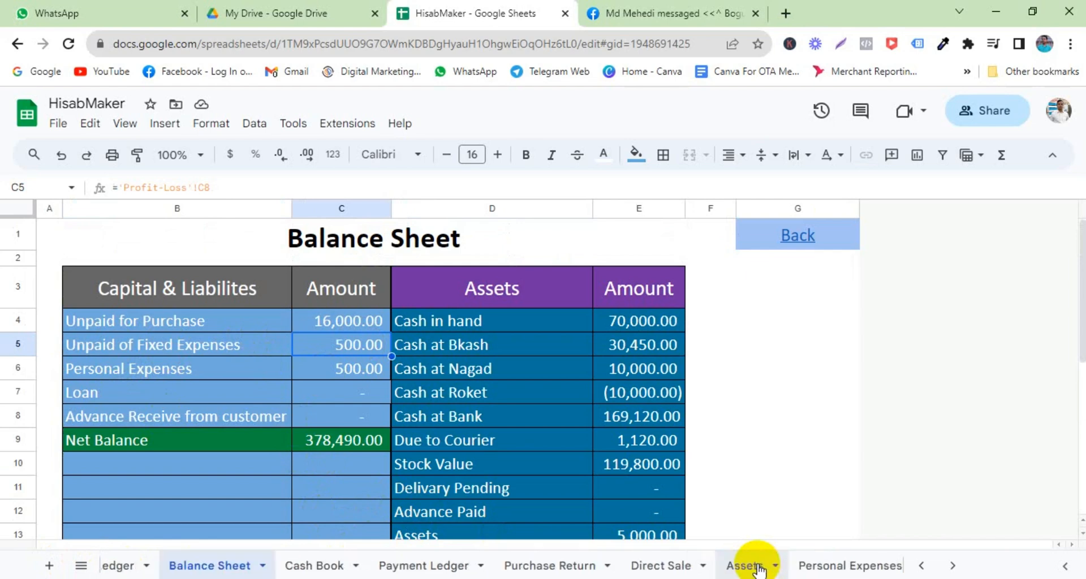
pyautogui.scroll(-3, 759, 566)
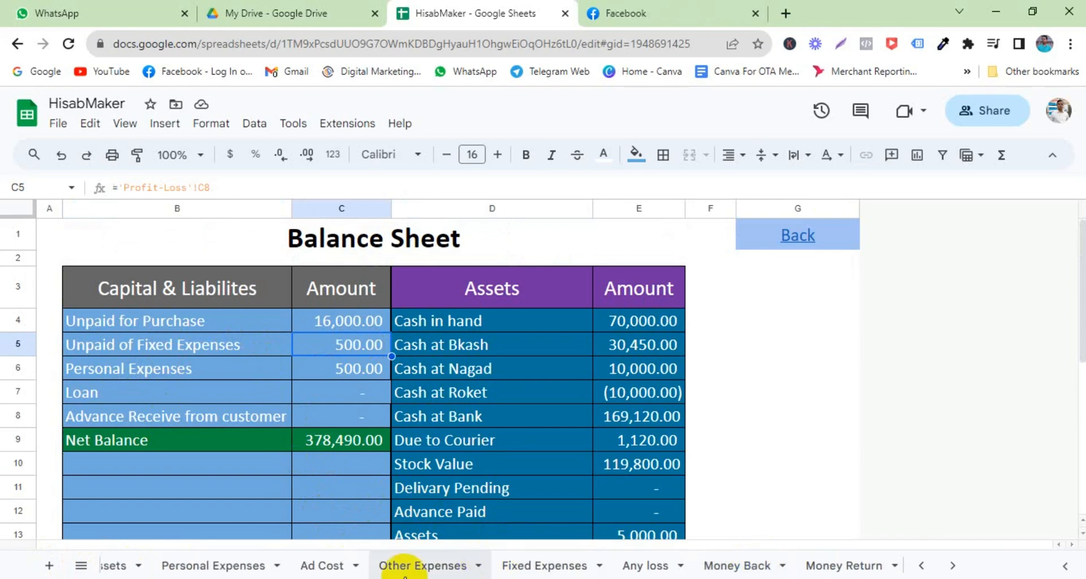
pyautogui.click(423, 566)
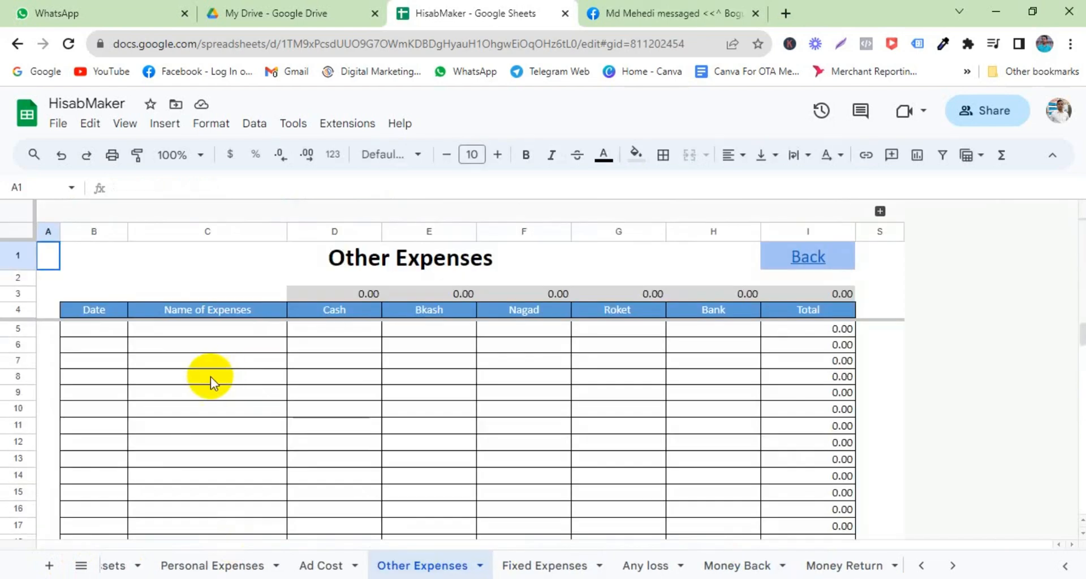
pyautogui.doubleClick(85, 338)
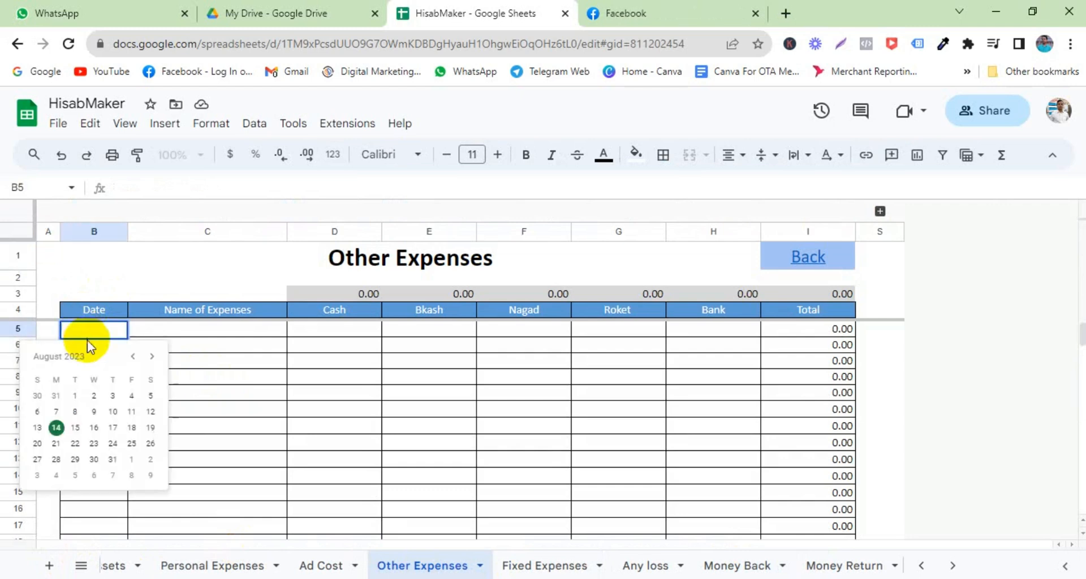
pyautogui.click(58, 430)
# Name the first Other Expenses entry "Eetertin" and record a cash payment of 50.
pyautogui.click(200, 330)
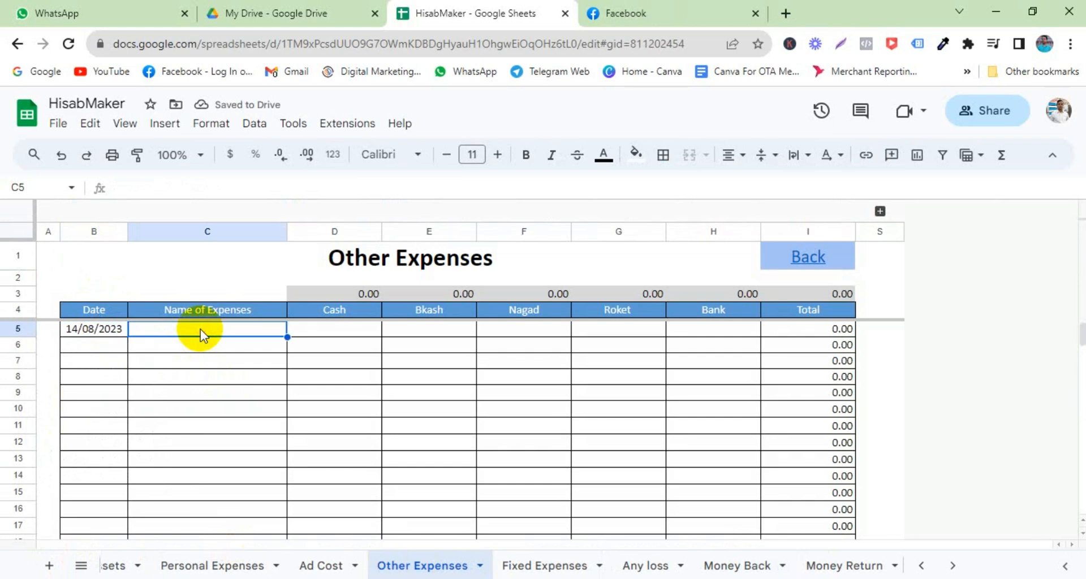
pyautogui.write('Eeter')
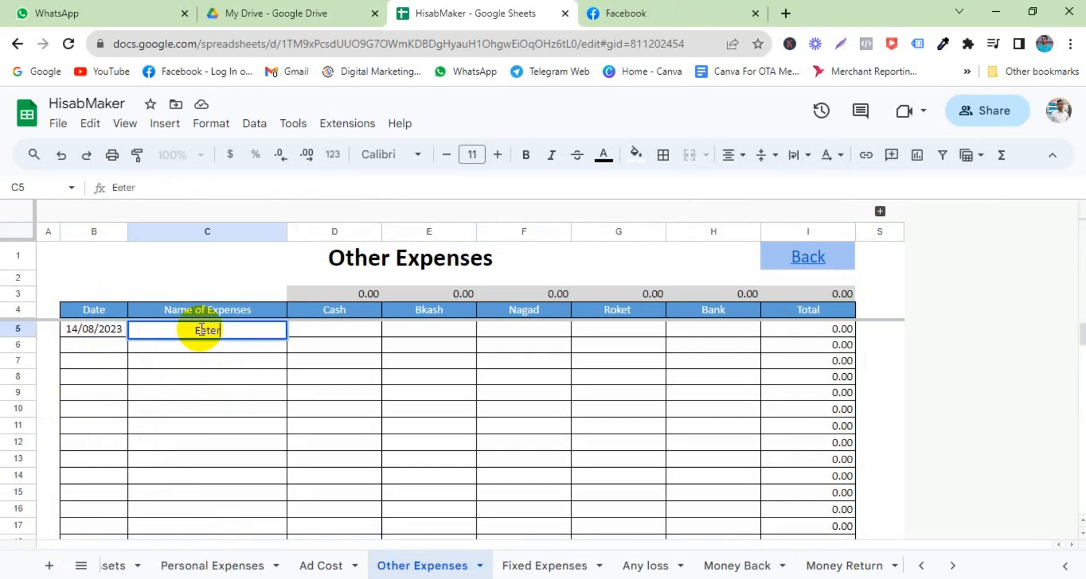
pyautogui.write('t')
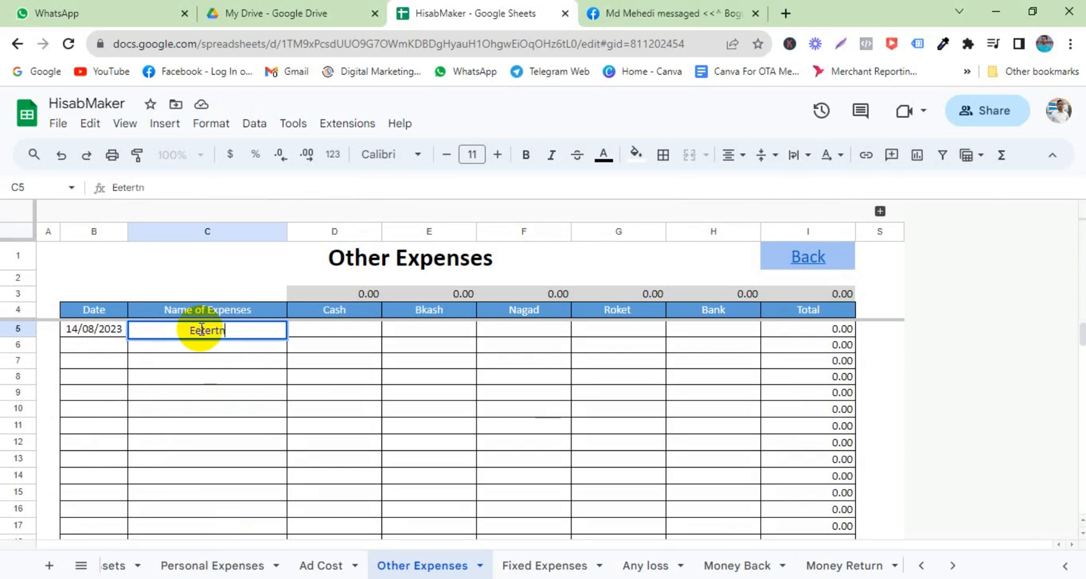
pyautogui.write('in')
pyautogui.press('Tab')
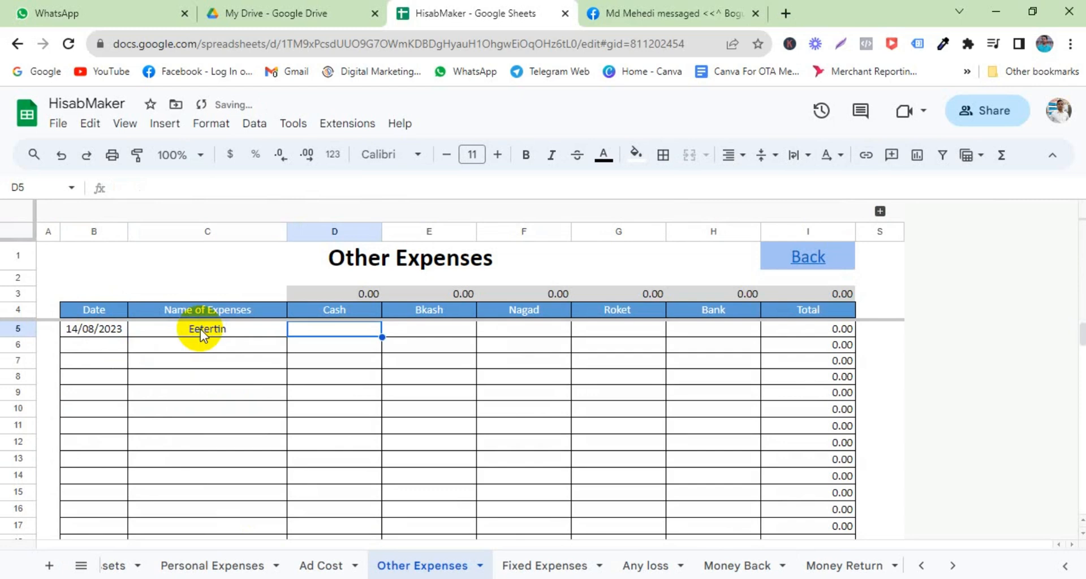
pyautogui.write('50')
pyautogui.press('Tab')
pyautogui.press('Left')
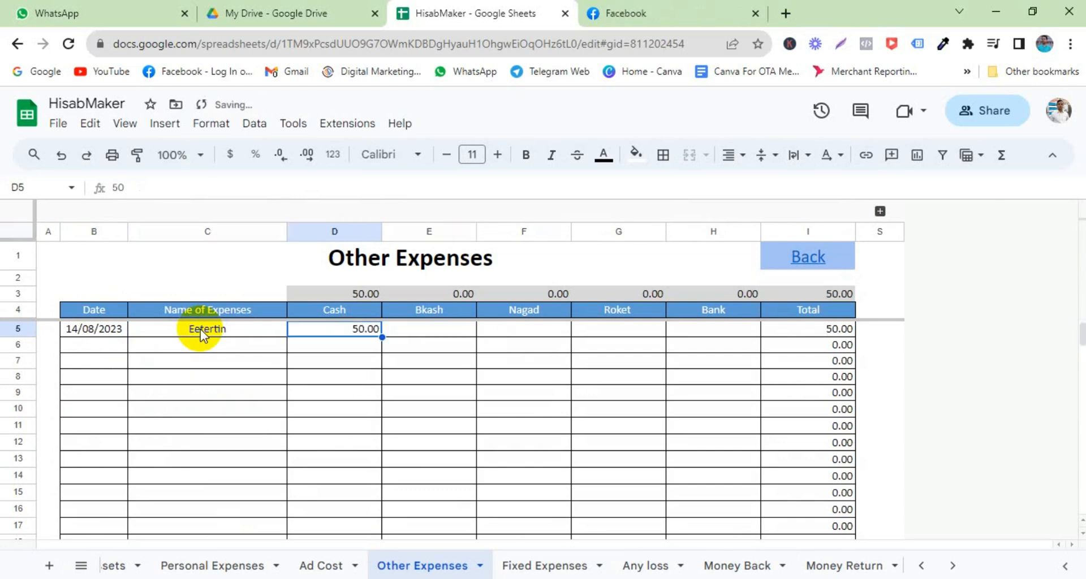
# In the Fixed Expenses sheet, choose অফিস ভাড়া, স্টাফদের সেলারি and নিজের সেলারি as the first three expense names.
pyautogui.click(545, 566)
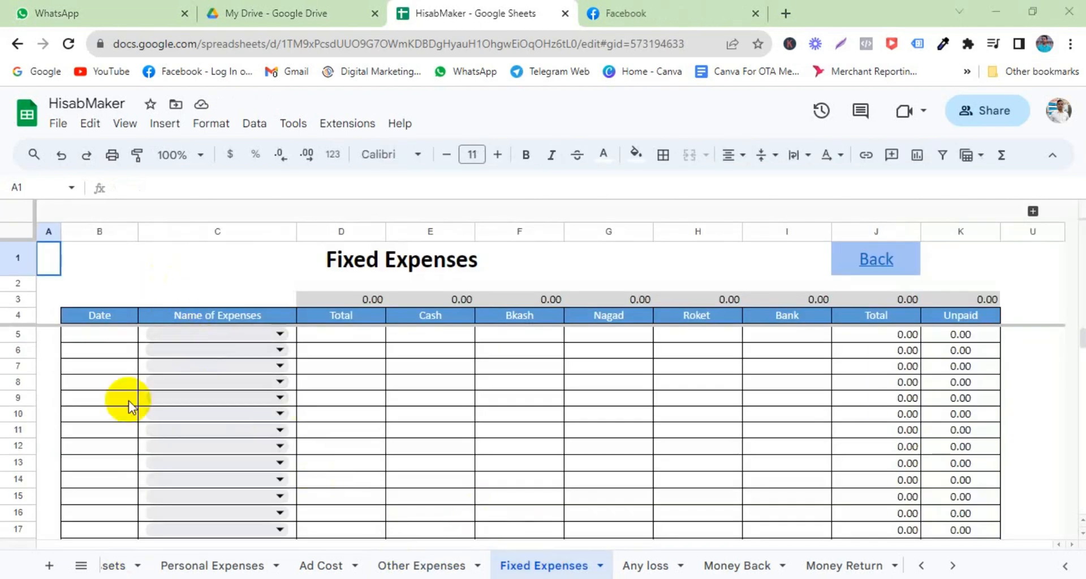
pyautogui.click(281, 335)
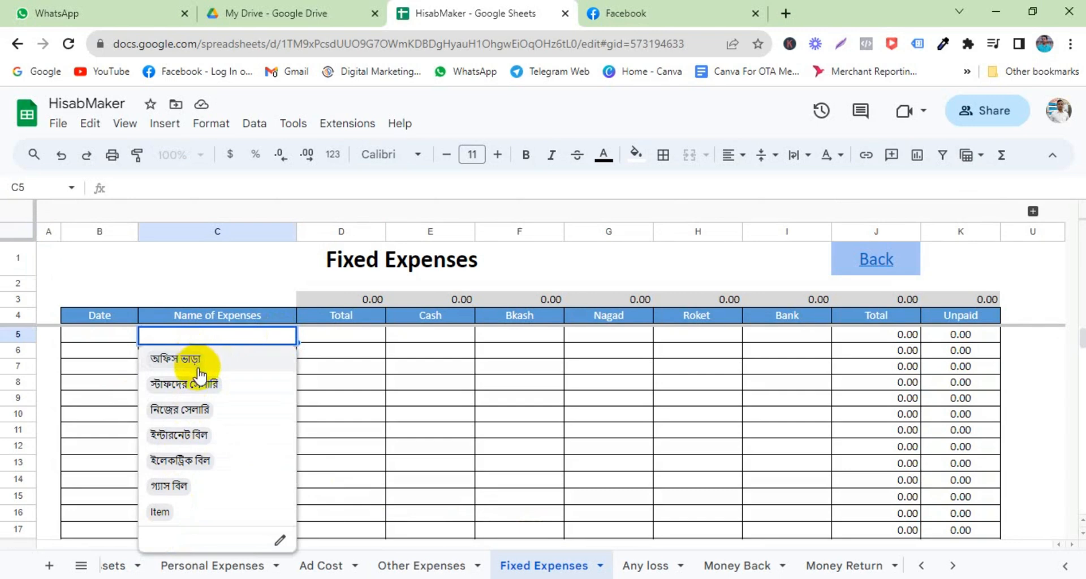
pyautogui.click(191, 363)
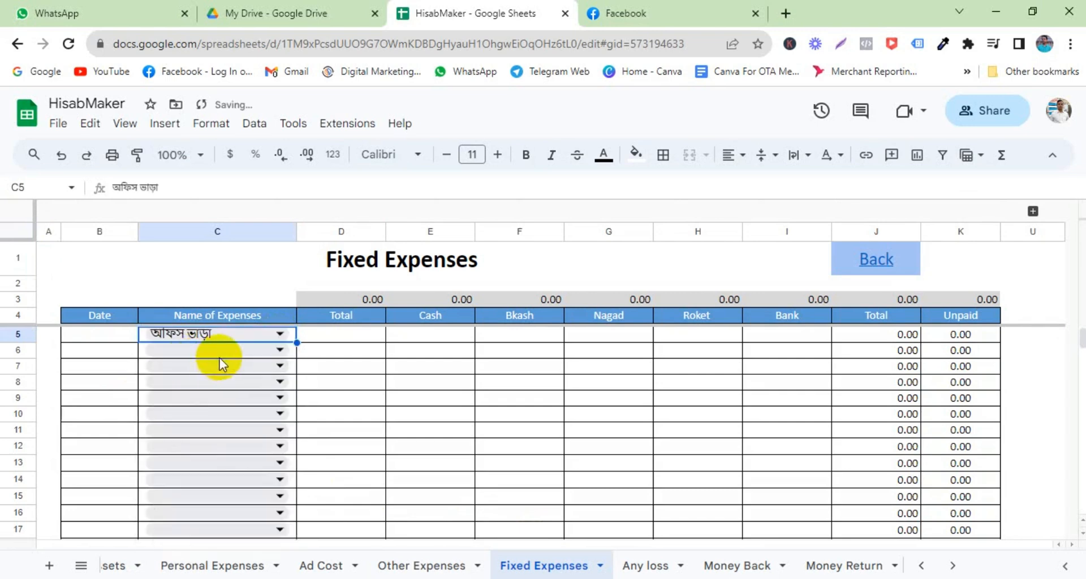
pyautogui.click(217, 351)
pyautogui.click(199, 402)
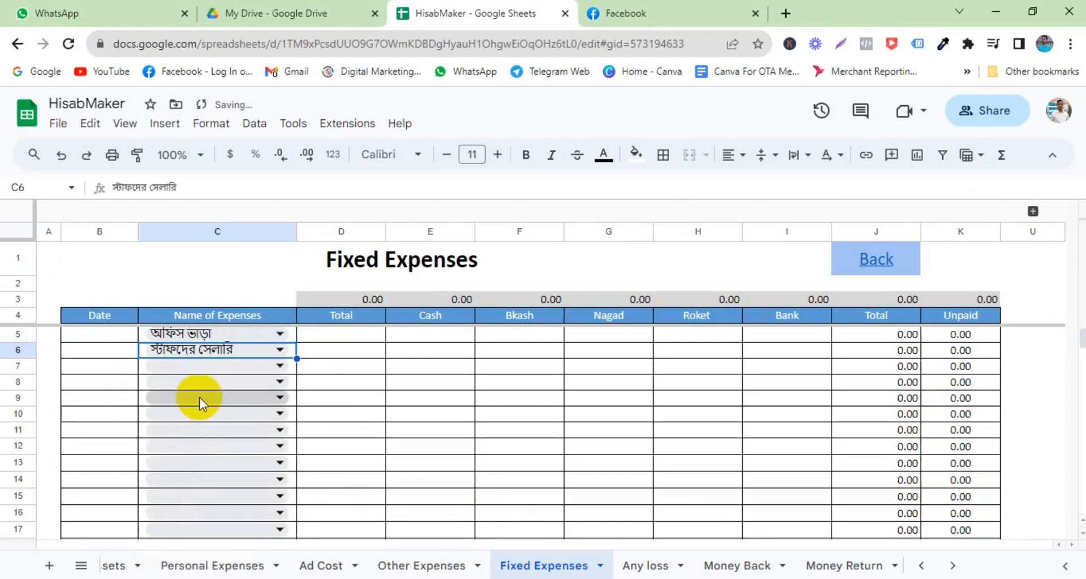
pyautogui.click(226, 369)
pyautogui.click(188, 432)
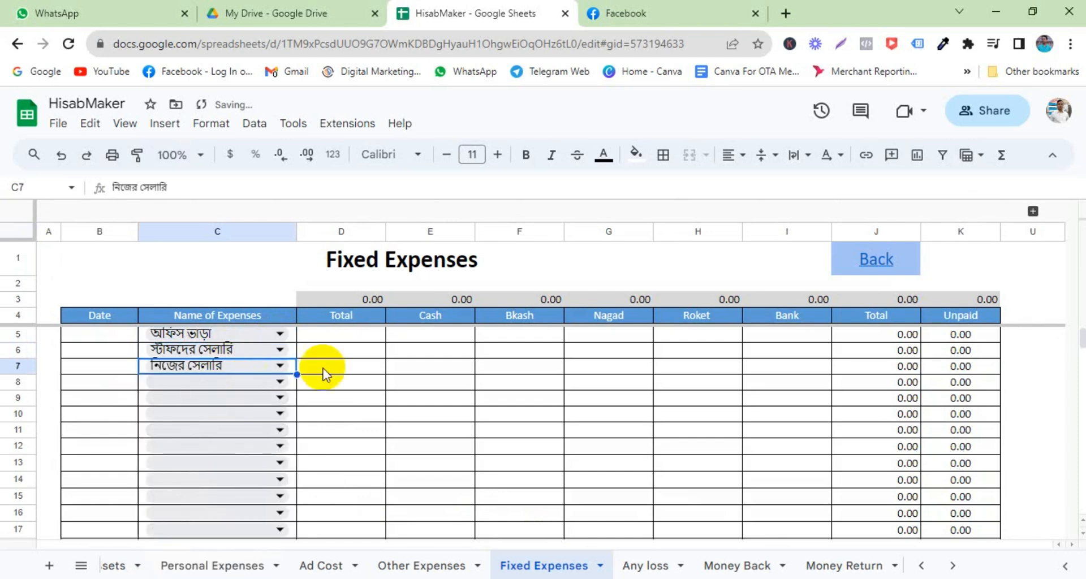
# Date the অফিস ভাড়া entry in Fixed Expenses 14/08/2023.
pyautogui.click(322, 369)
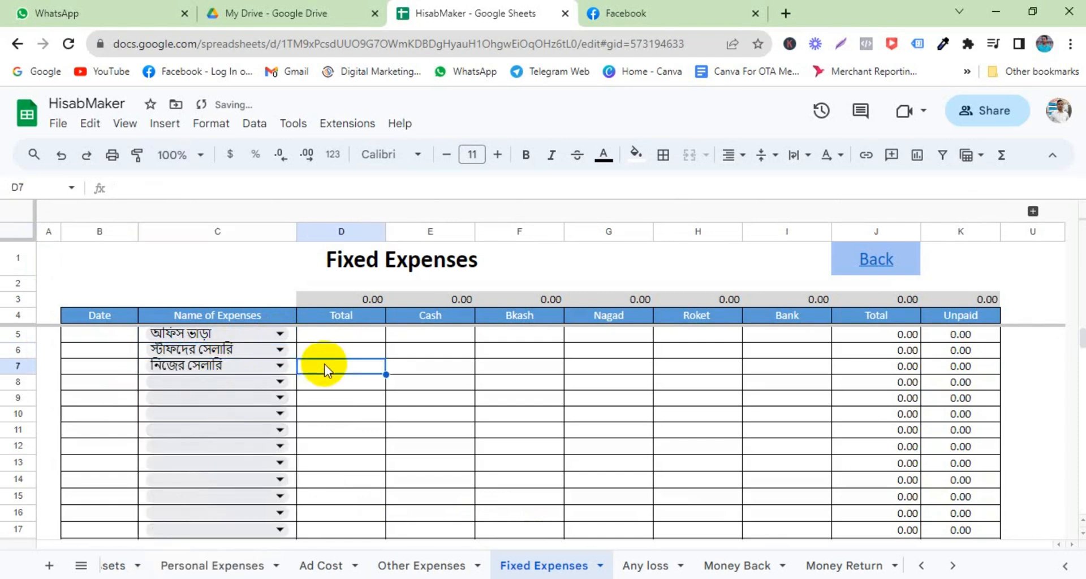
pyautogui.doubleClick(98, 337)
pyautogui.click(65, 439)
# Set the অফিস ভাড়া entry's total to 10000 and its cash payment to 6000.
pyautogui.click(339, 337)
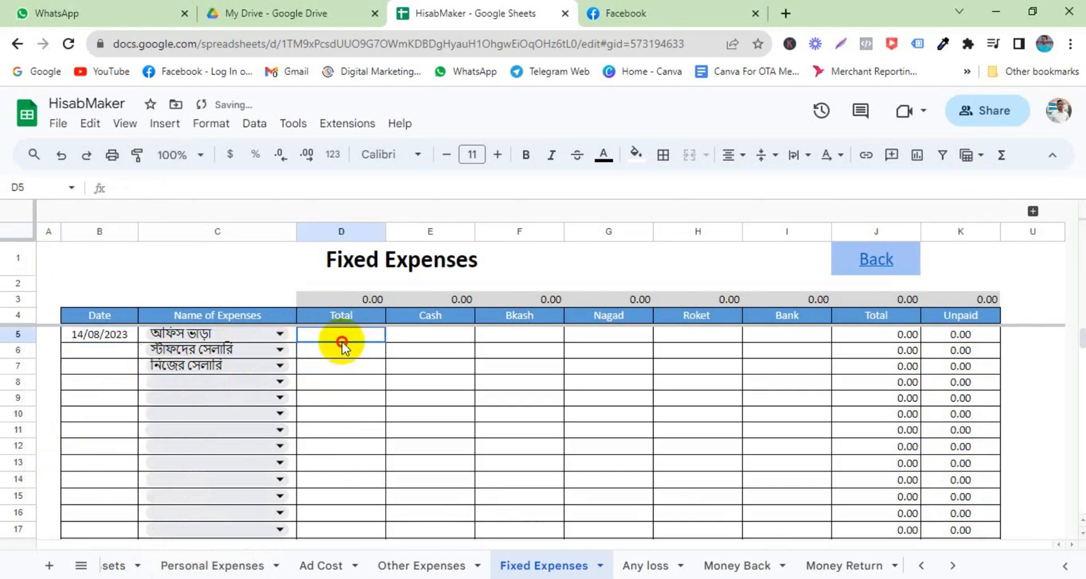
pyautogui.click(335, 352)
pyautogui.click(351, 337)
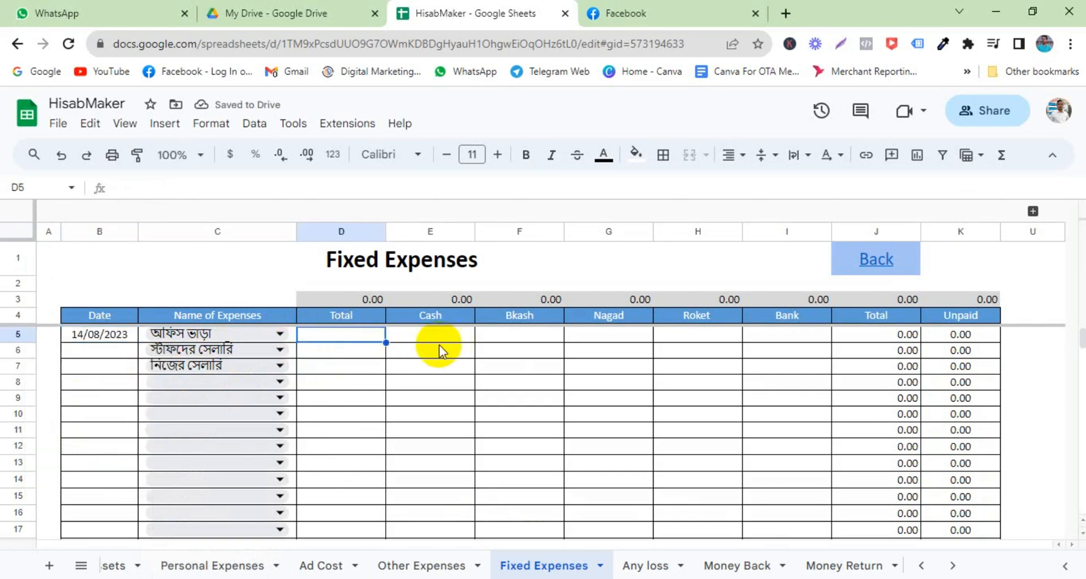
pyautogui.click(439, 346)
pyautogui.click(543, 337)
pyautogui.click(354, 334)
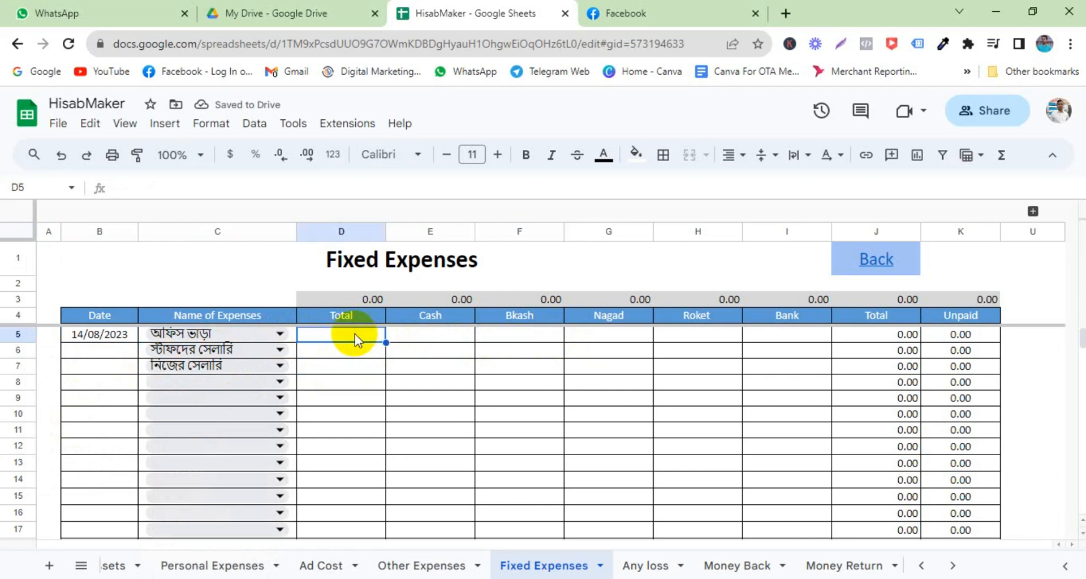
pyautogui.write('10000')
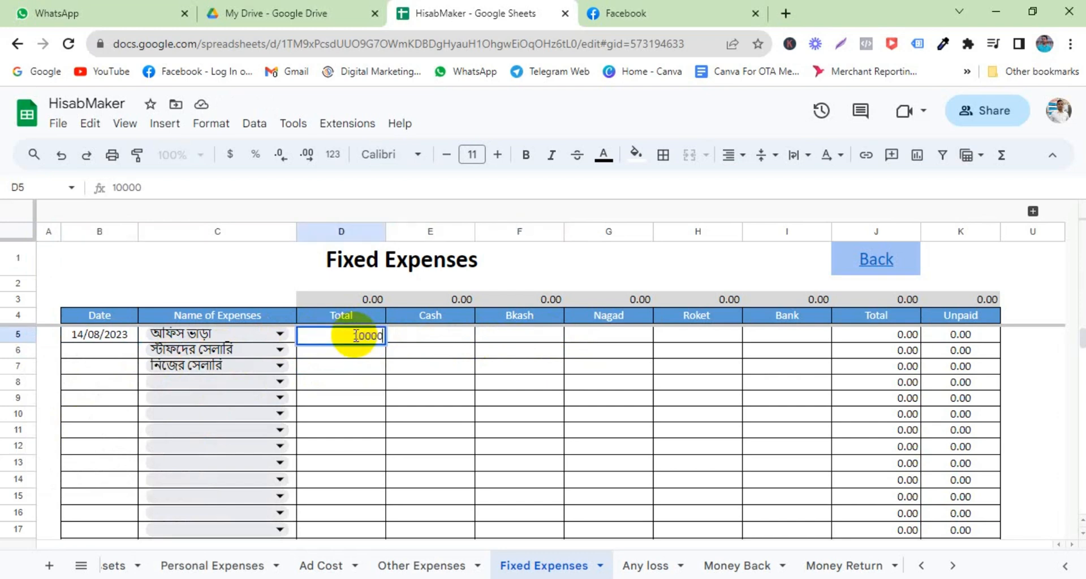
pyautogui.press('Tab')
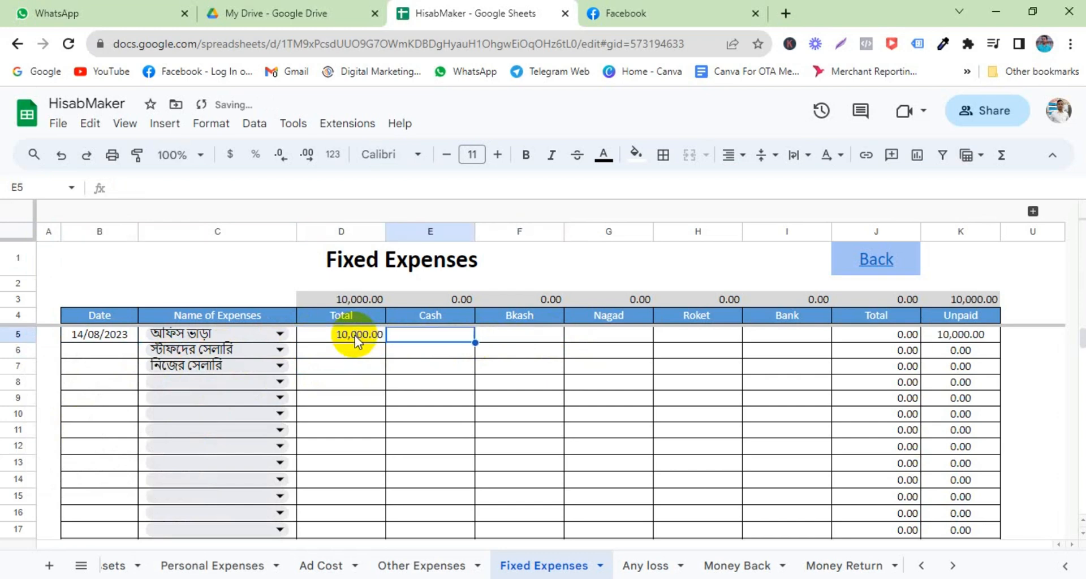
pyautogui.write('6000')
pyautogui.press('Tab')
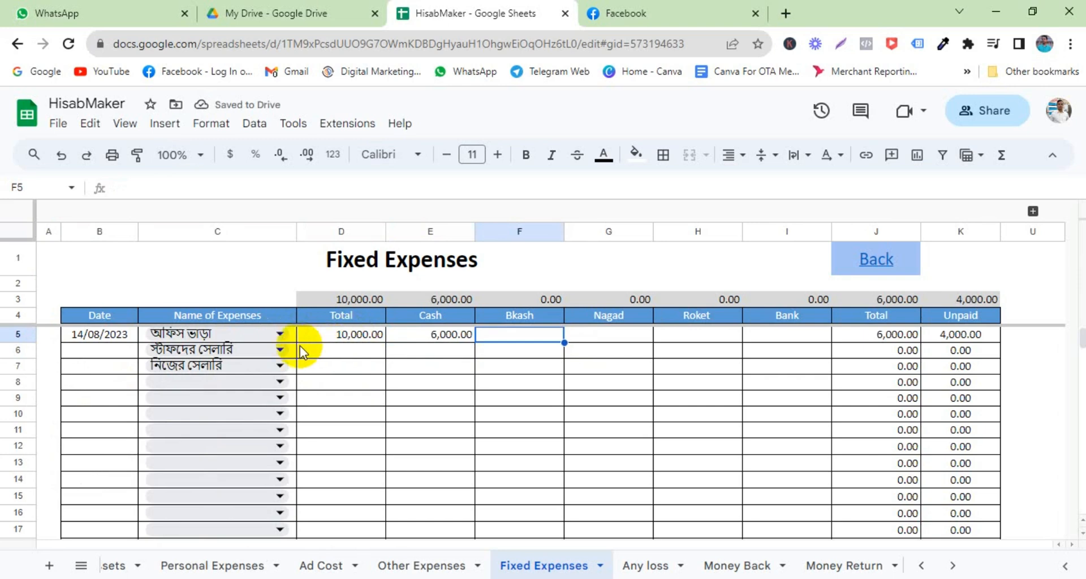
# Add the item "dsfsdf" to the Name of Expenses dropdown options and apply the change to all matching dropdowns.
pyautogui.click(280, 366)
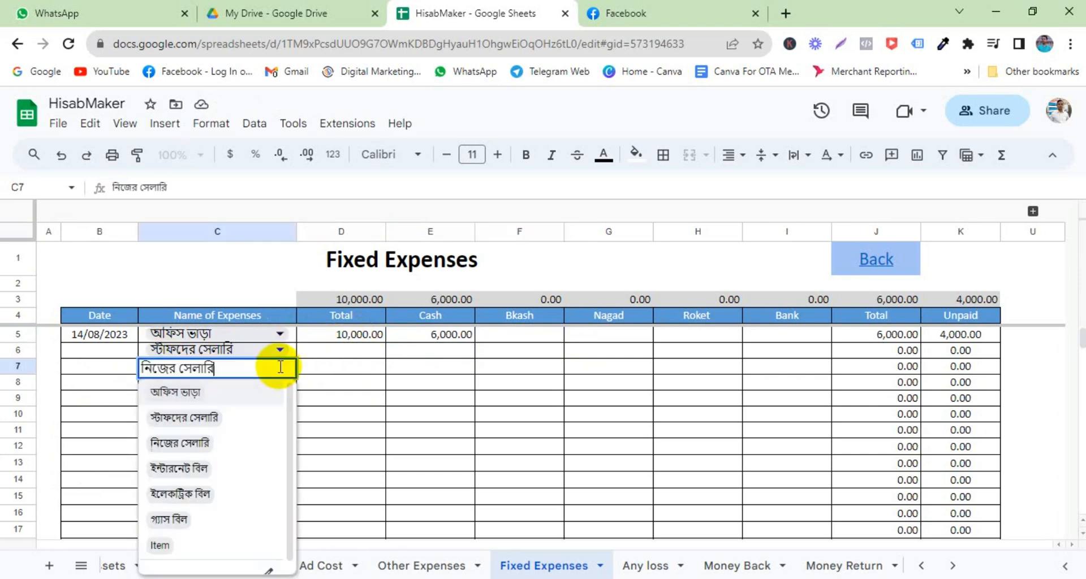
pyautogui.scroll(-1, 243, 515)
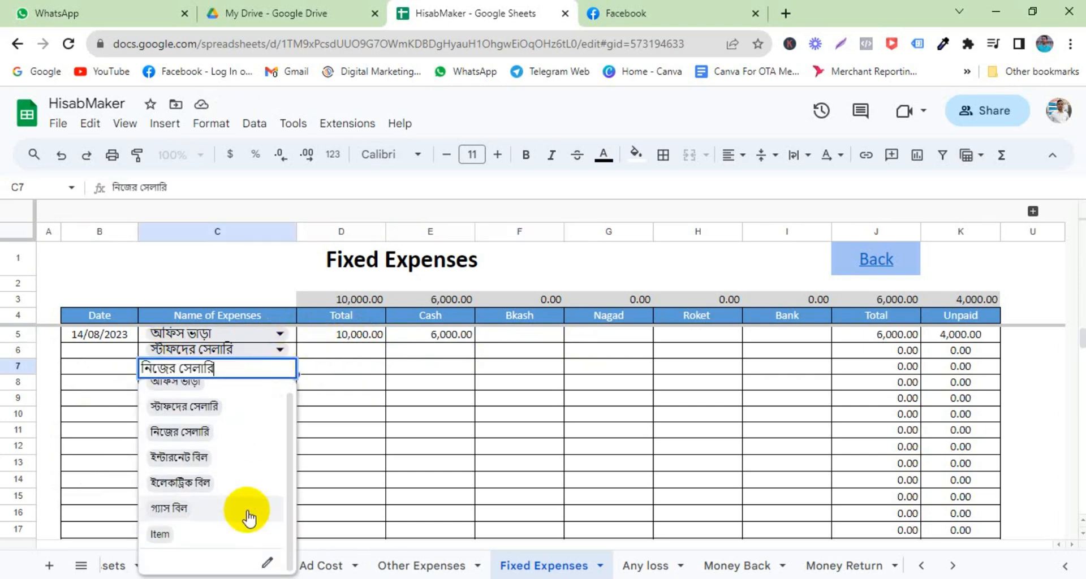
pyautogui.click(269, 566)
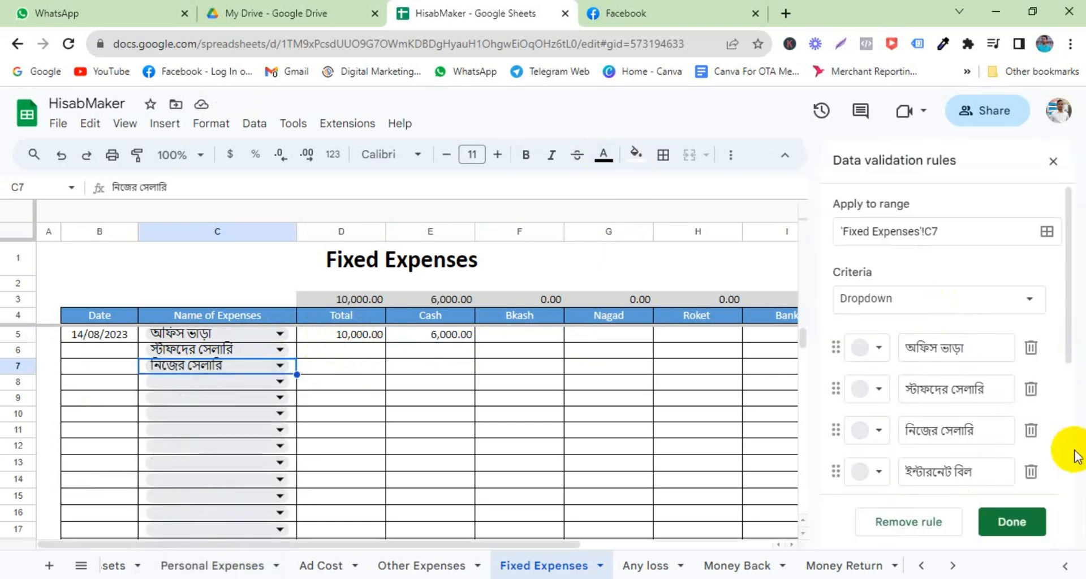
pyautogui.scroll(-3, 928, 452)
pyautogui.click(914, 416)
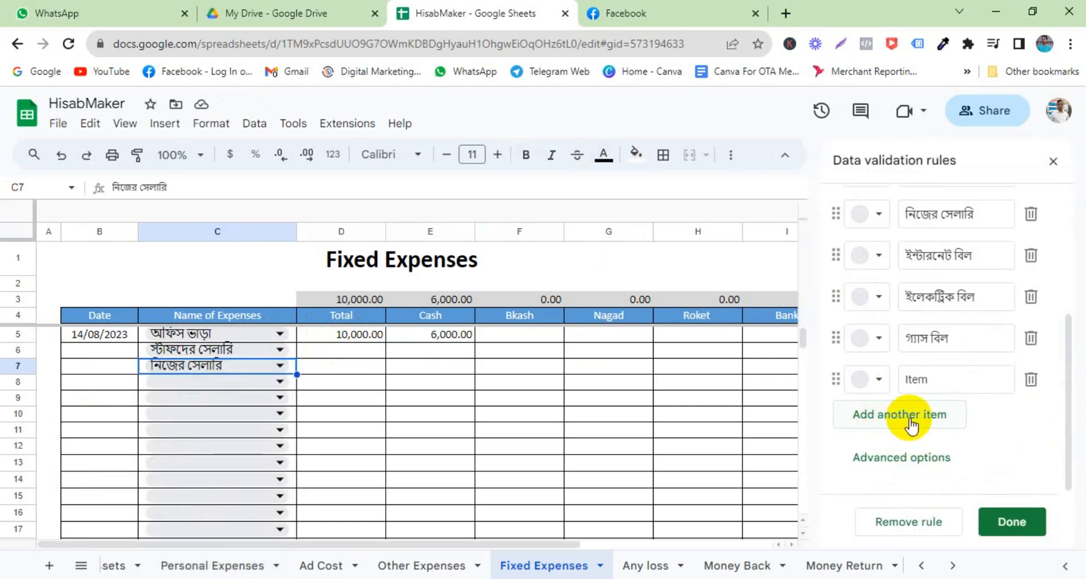
pyautogui.click(910, 419)
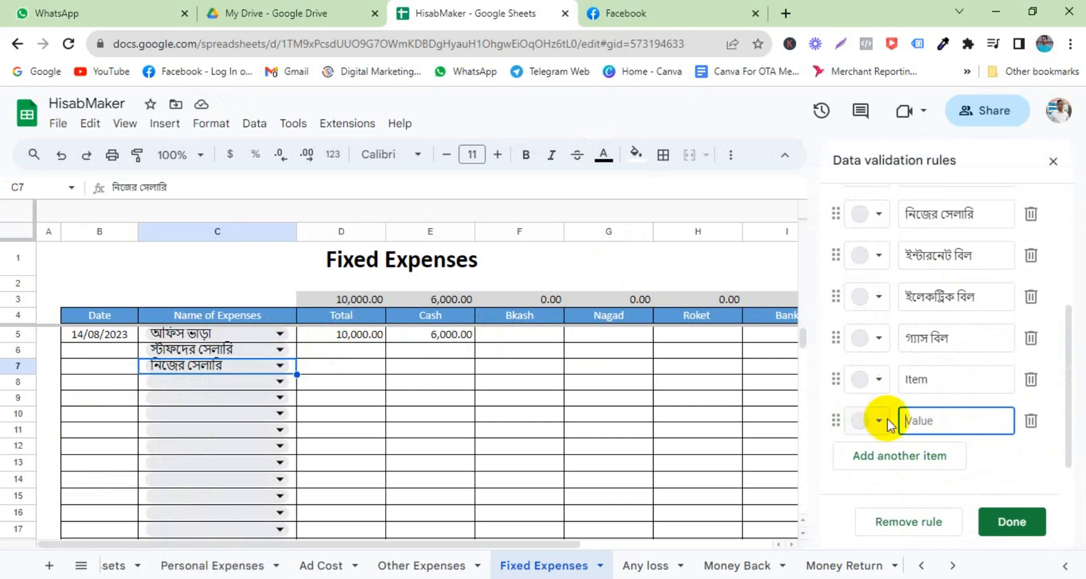
pyautogui.write('dsfsdf')
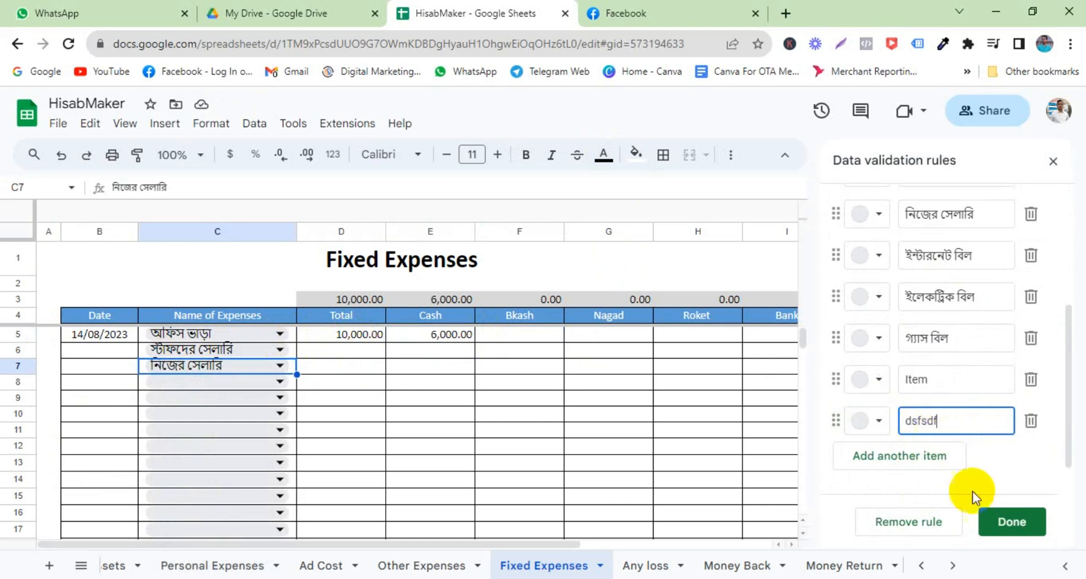
pyautogui.click(1008, 525)
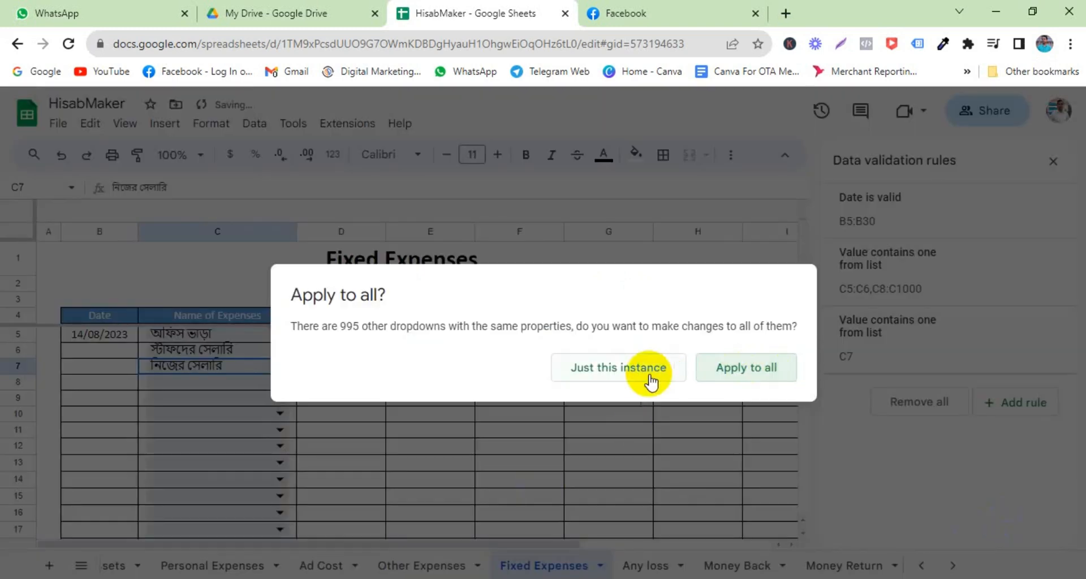
pyautogui.click(738, 374)
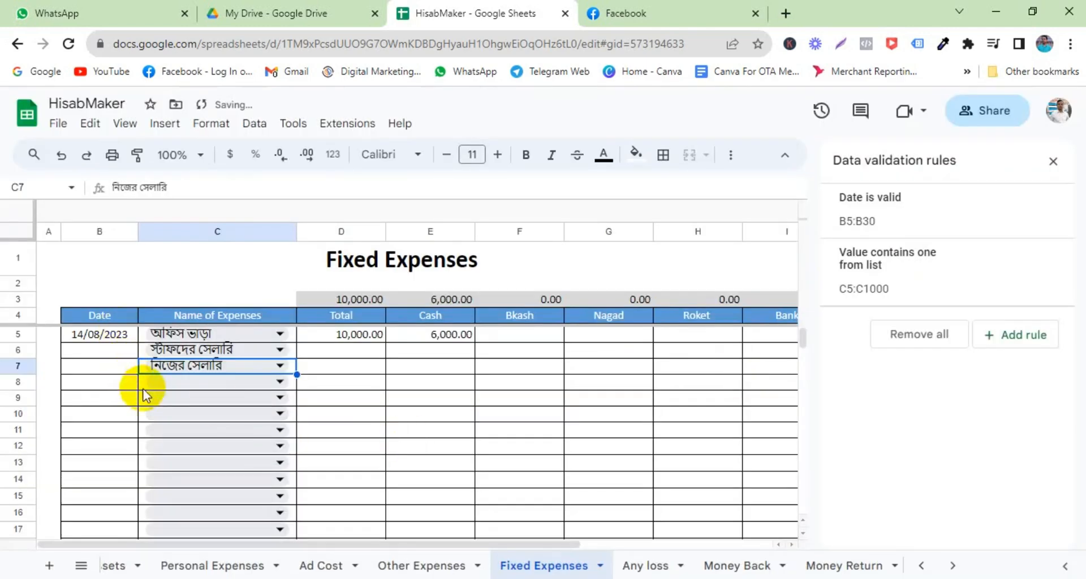
# Choose the new item "dsfsdf" as the expense name in row 8.
pyautogui.click(280, 383)
pyautogui.scroll(-1, 194, 532)
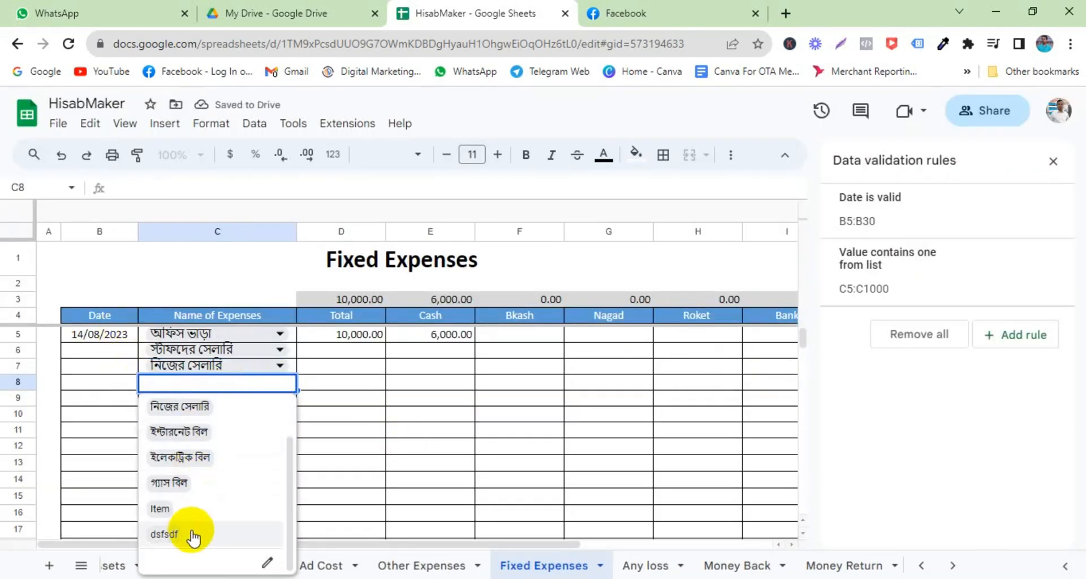
pyautogui.click(176, 526)
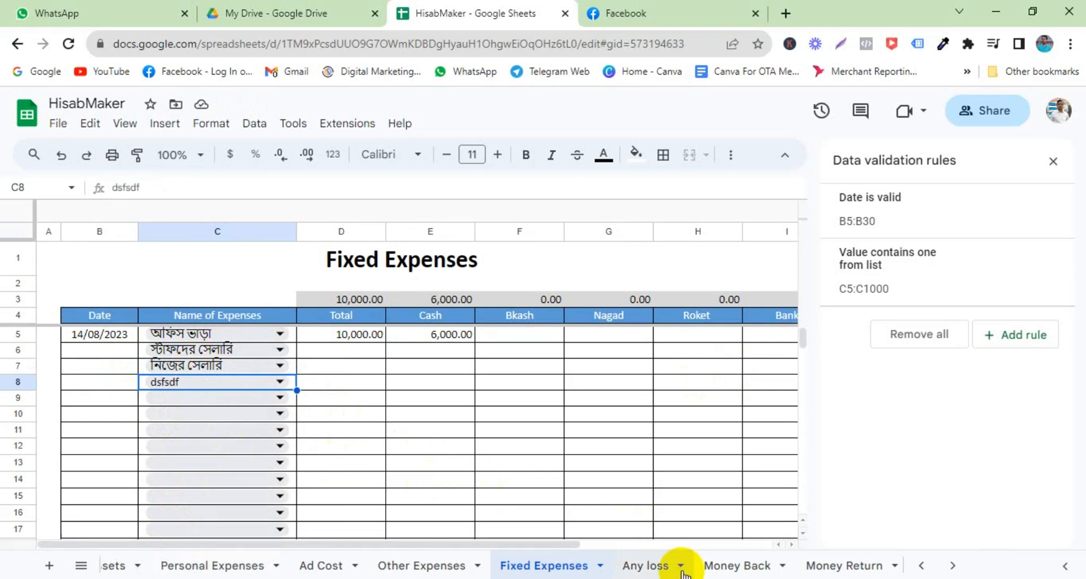
# Date the first entry in the Any Other Loss sheet 8/13/2023.
pyautogui.click(656, 567)
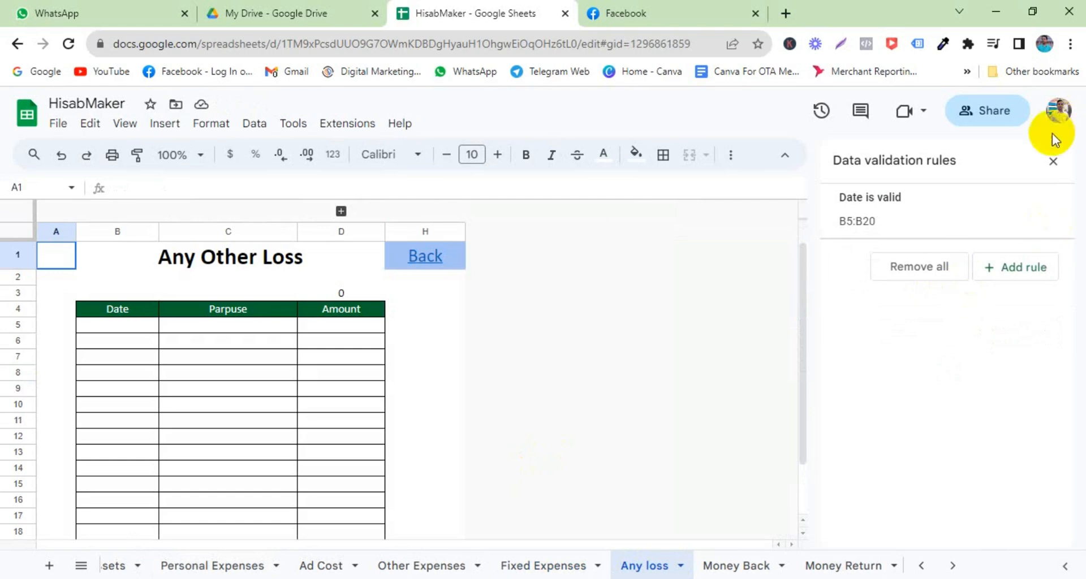
pyautogui.click(1054, 161)
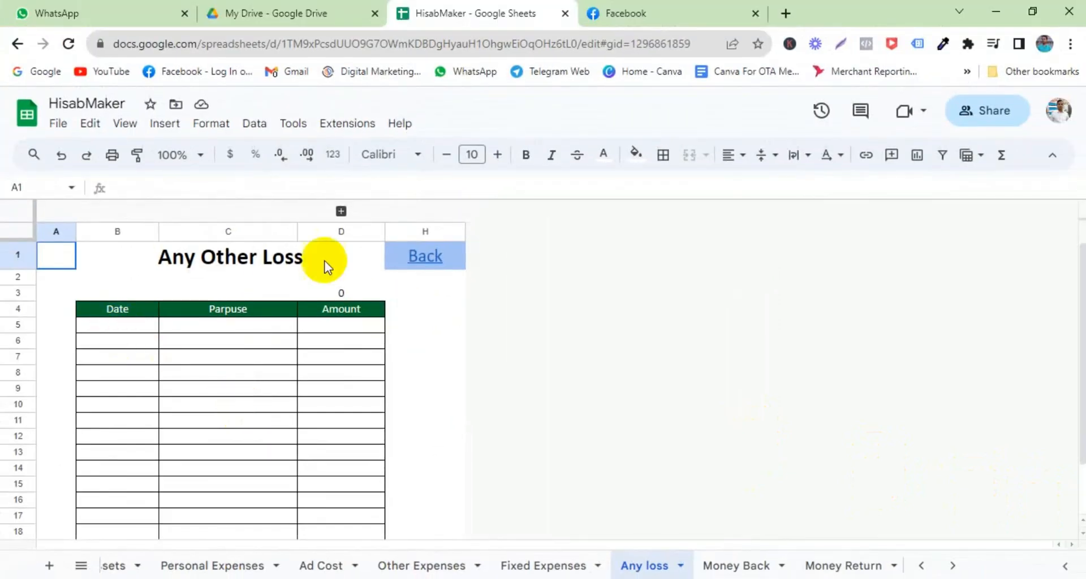
pyautogui.doubleClick(117, 328)
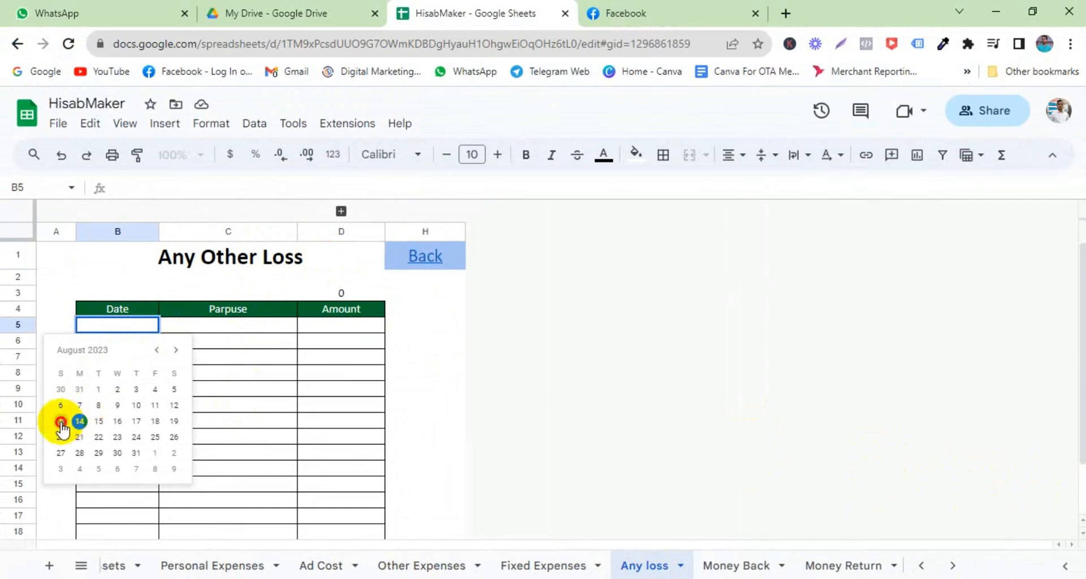
pyautogui.click(60, 421)
# Enter "dsfdsf" as the loss entry's purpose and 500 as its amount.
pyautogui.click(228, 327)
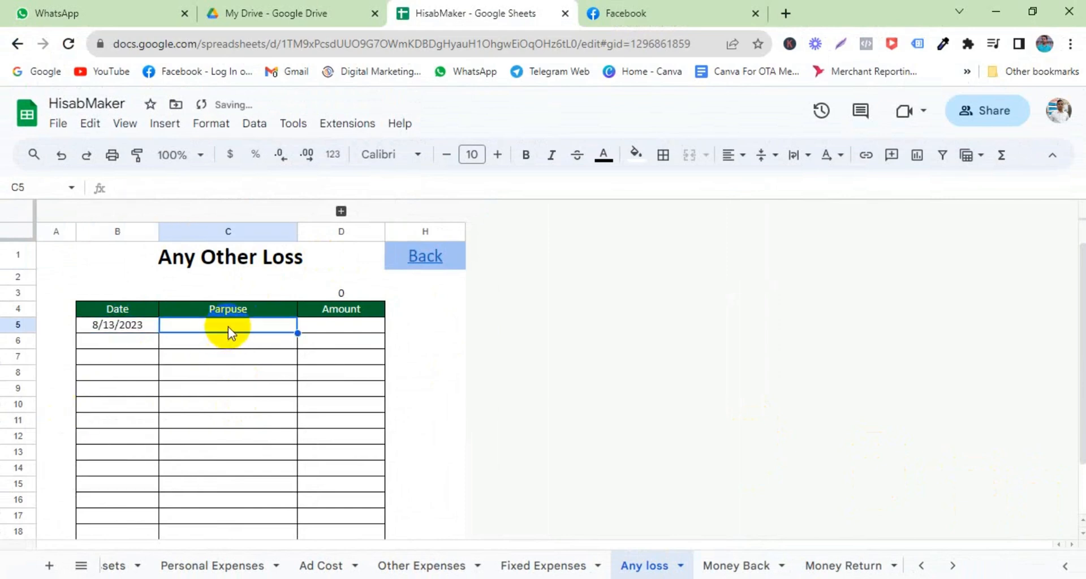
pyautogui.write('dsfdsf')
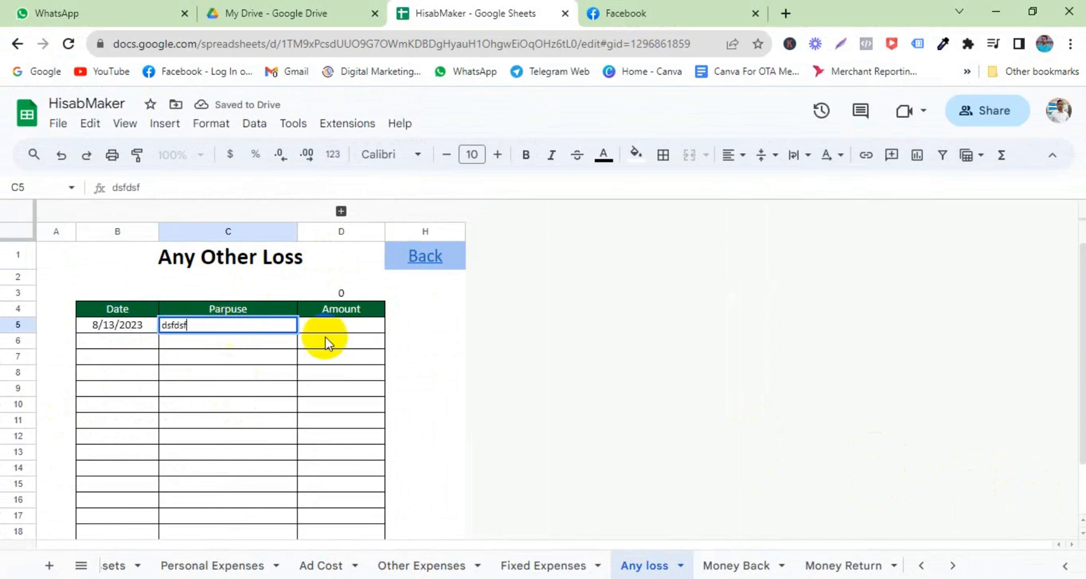
pyautogui.click(335, 332)
pyautogui.write('500')
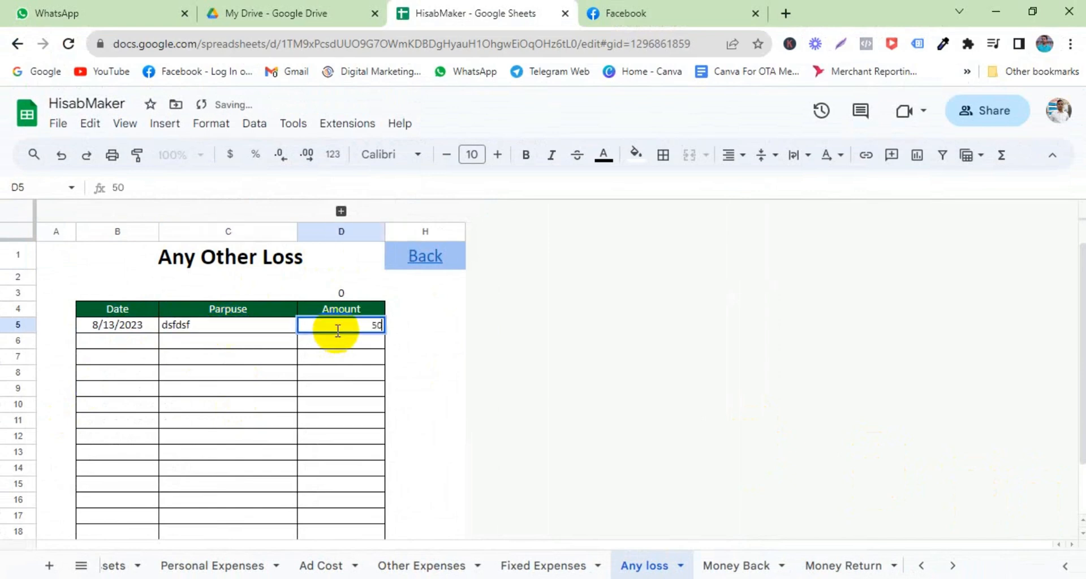
pyautogui.press('Tab')
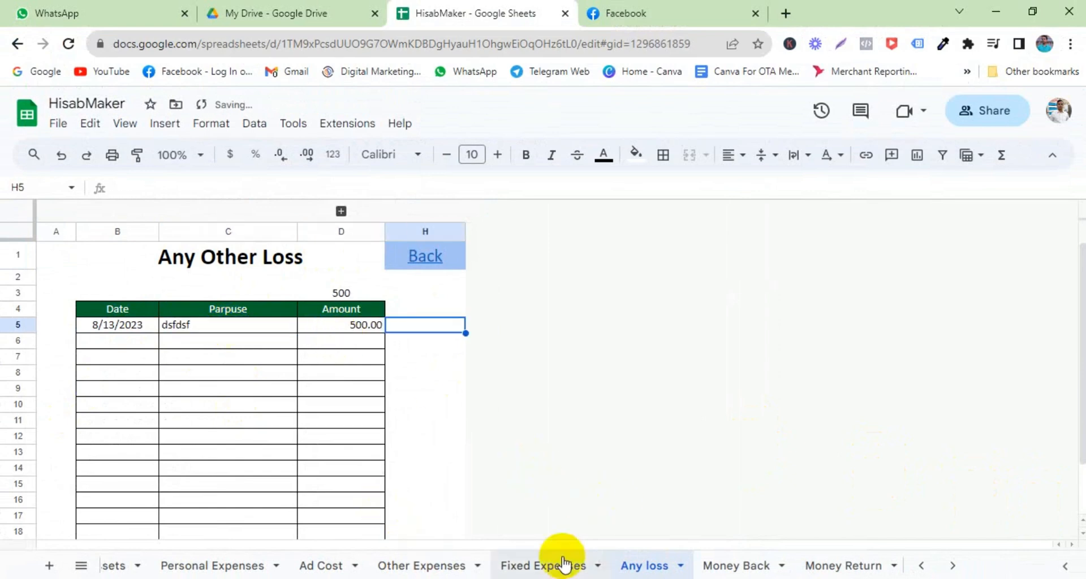
# Examine the entry columns of the Money Back sheet, from mobile number and date through the payment methods.
pyautogui.click(737, 566)
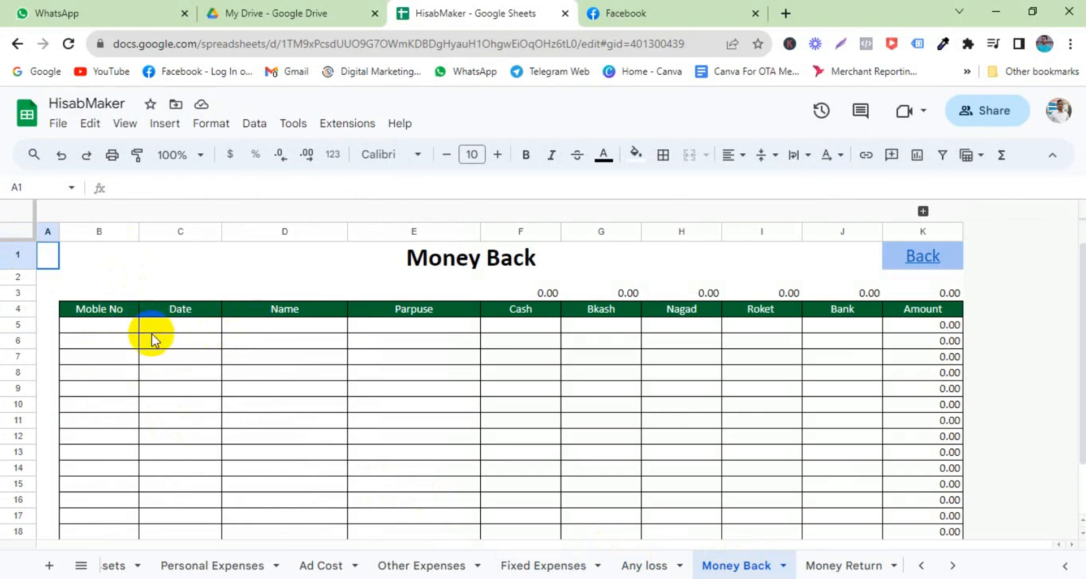
pyautogui.click(100, 326)
pyautogui.click(179, 327)
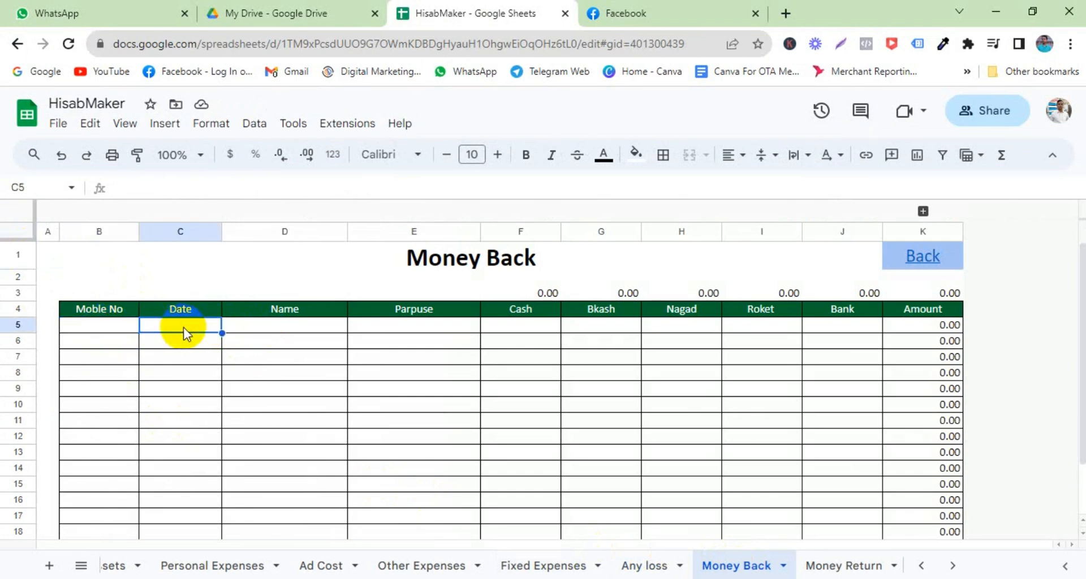
pyautogui.click(284, 328)
pyautogui.click(425, 327)
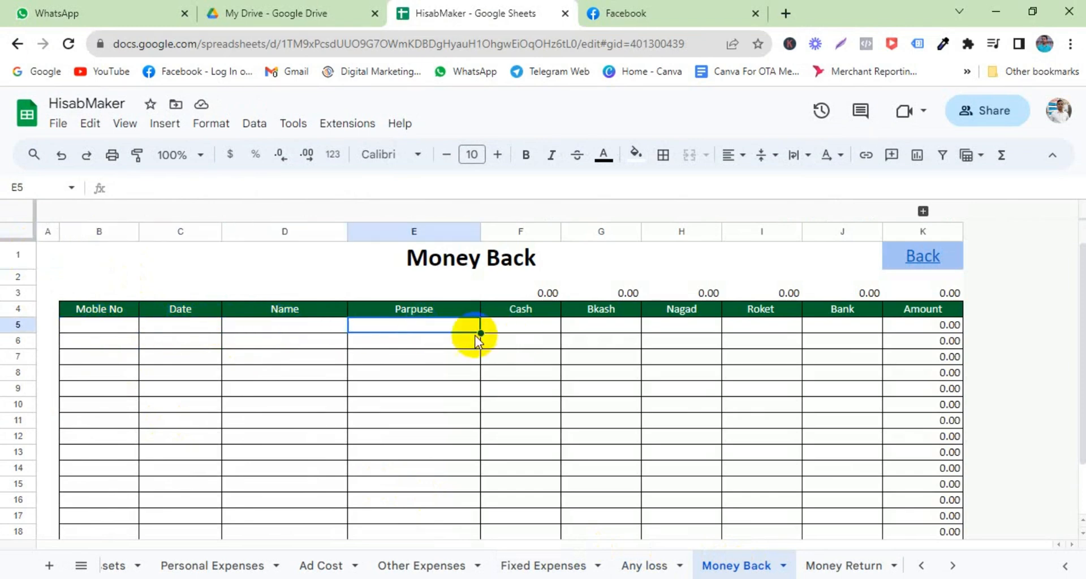
pyautogui.click(509, 328)
pyautogui.click(607, 326)
pyautogui.click(745, 324)
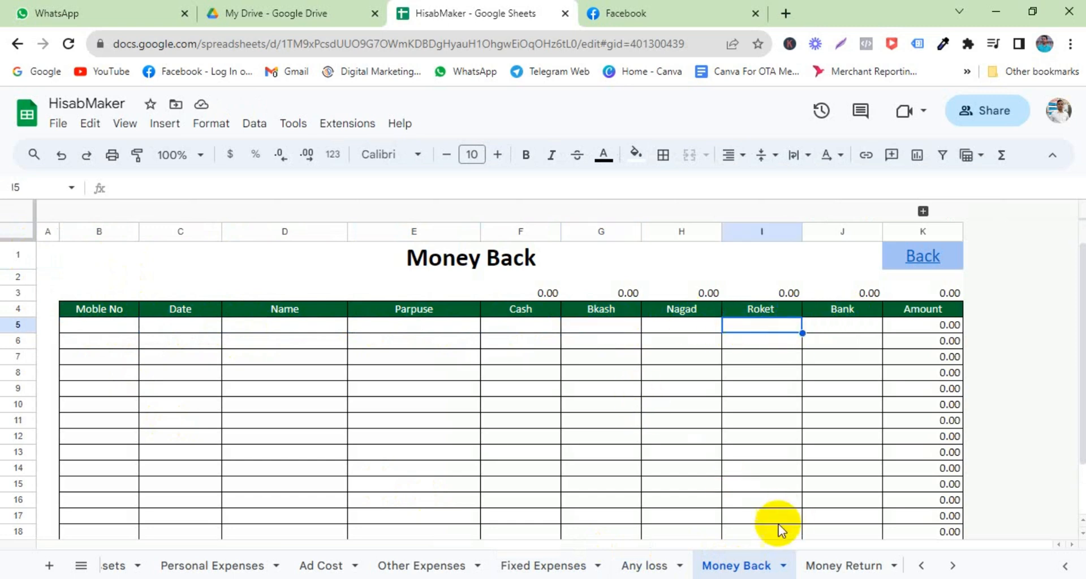
# Look over the date, name and payment columns of the Money Return sheet.
pyautogui.click(825, 566)
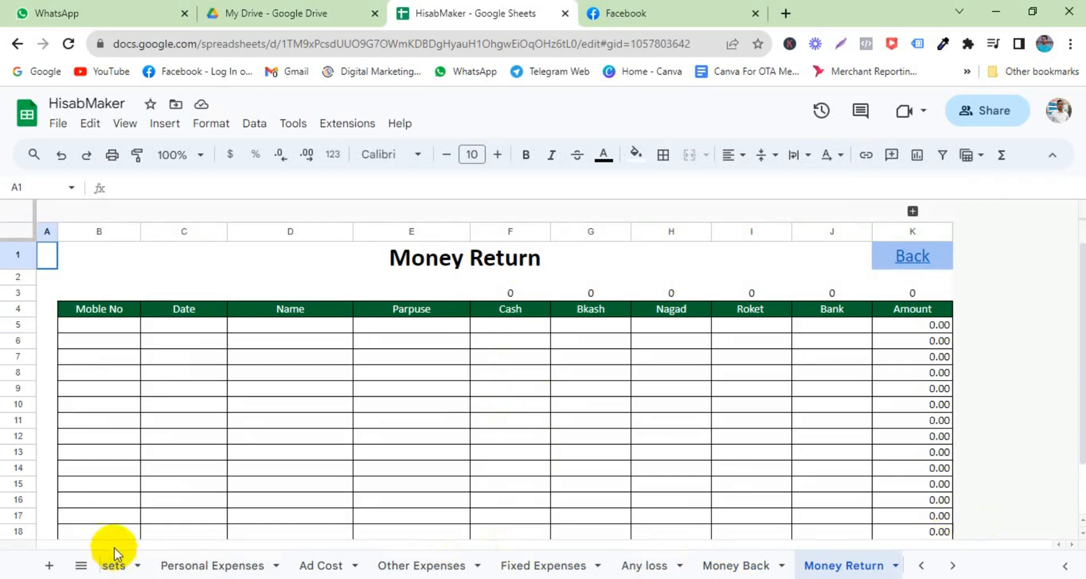
pyautogui.click(135, 326)
pyautogui.click(164, 327)
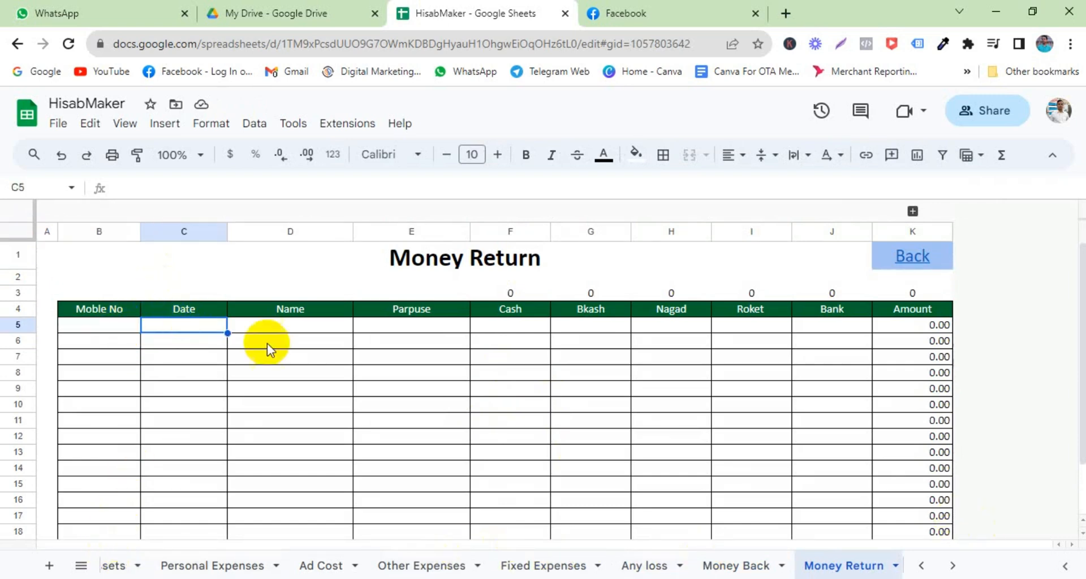
pyautogui.click(279, 328)
pyautogui.click(579, 343)
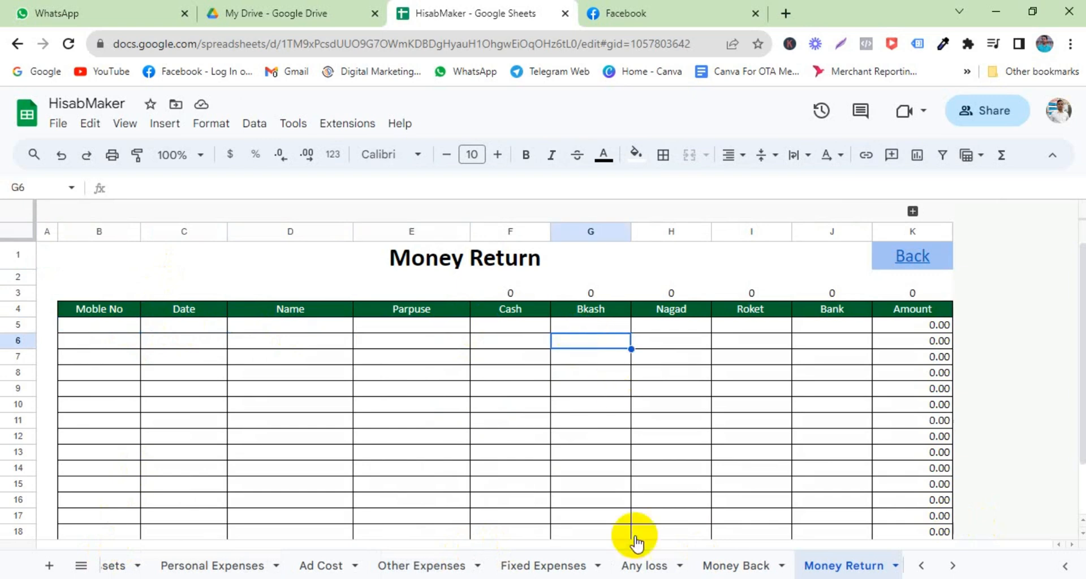
# Look over the date, purpose and payment columns of the Direct income sheet.
pyautogui.hscroll(5, 798, 564)
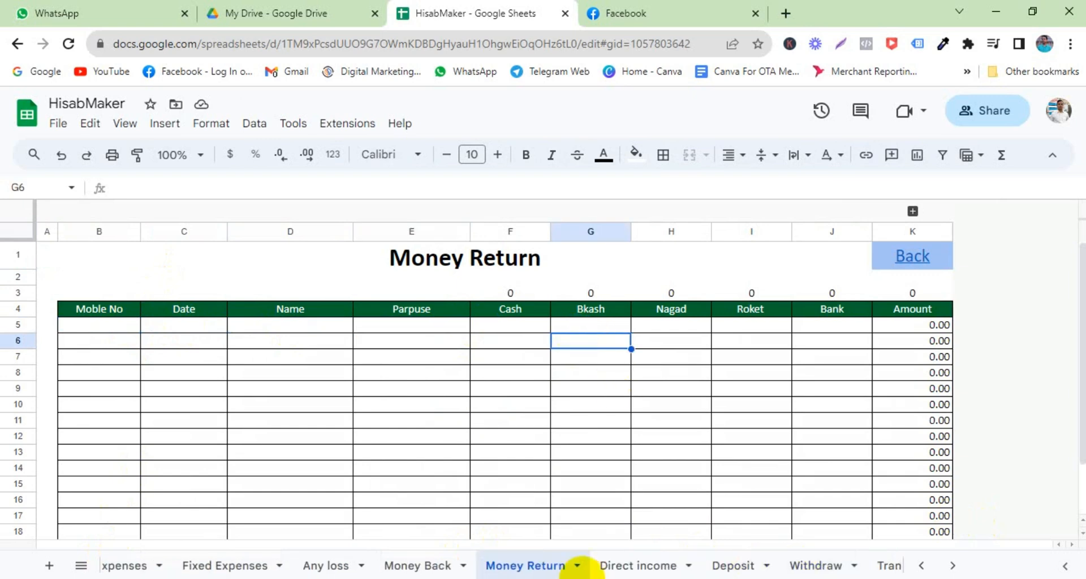
pyautogui.click(624, 565)
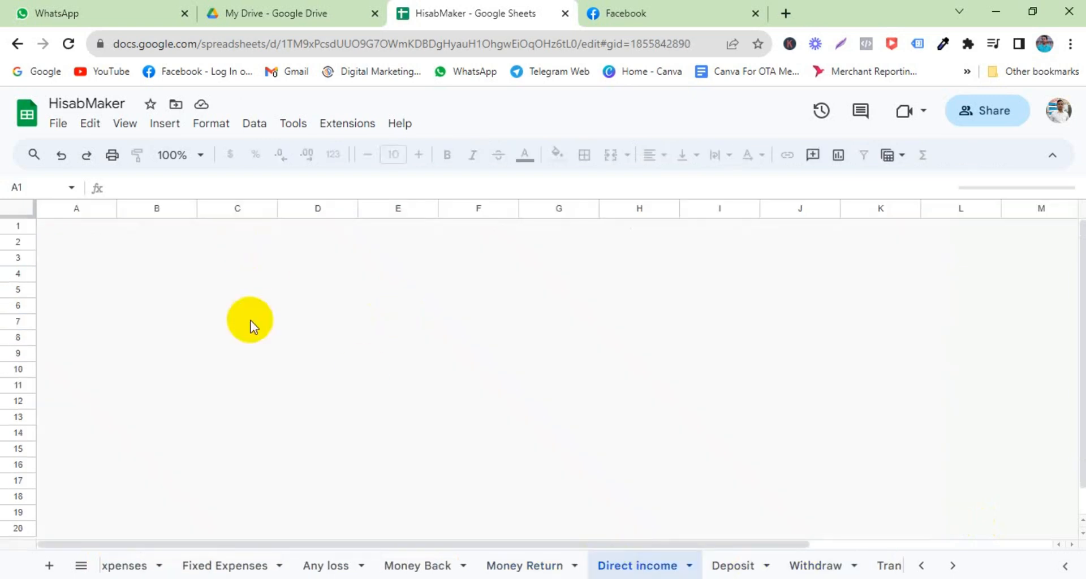
pyautogui.click(99, 327)
pyautogui.click(171, 328)
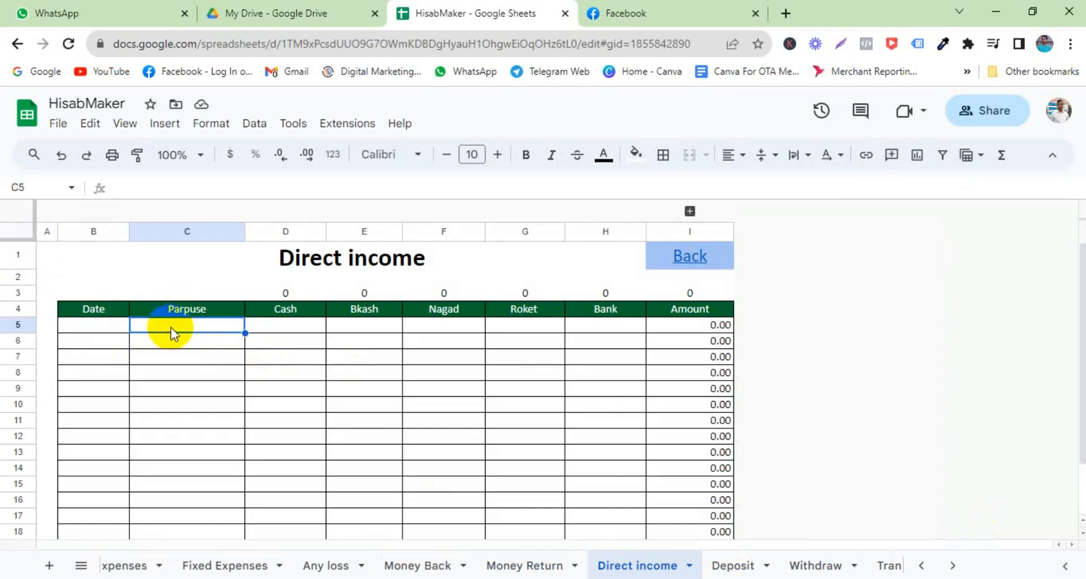
pyautogui.click(279, 326)
pyautogui.click(361, 330)
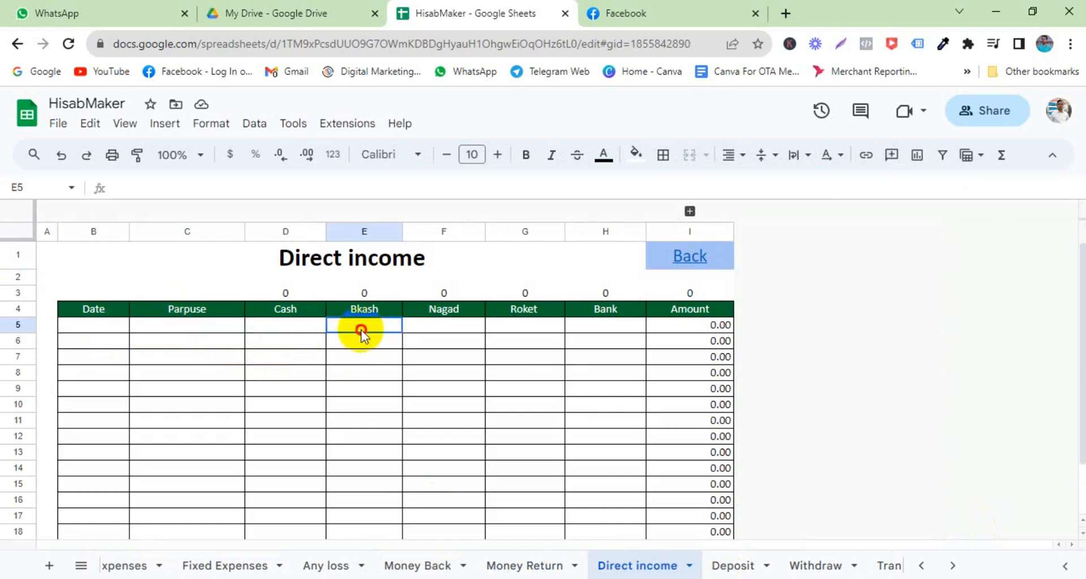
pyautogui.click(443, 331)
# Date the first Direct income entry 14/08/2023 and go through its purpose, Cash, Bkash and Nagad cells.
pyautogui.doubleClick(99, 329)
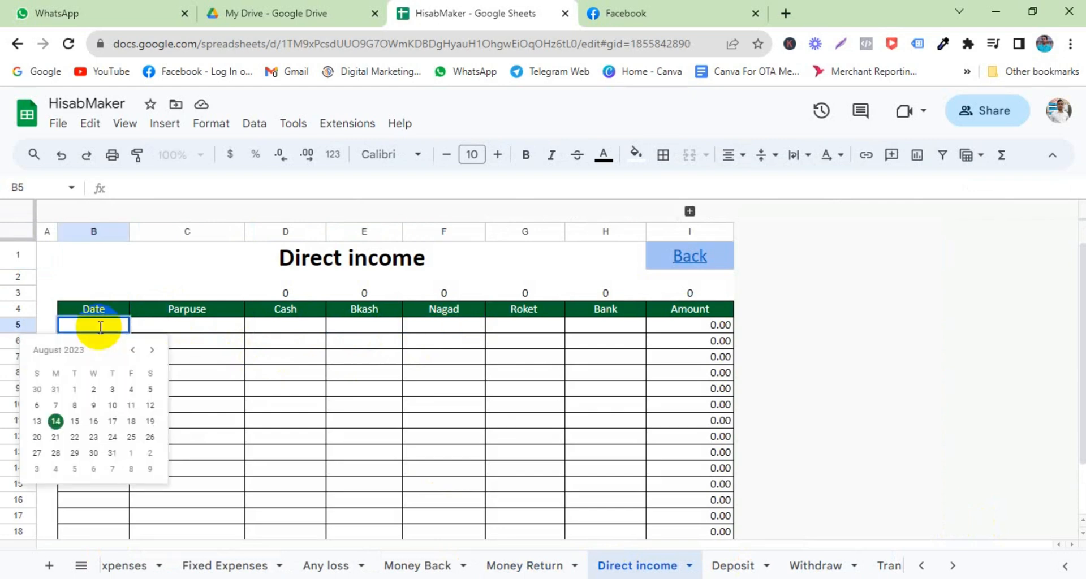
pyautogui.click(54, 422)
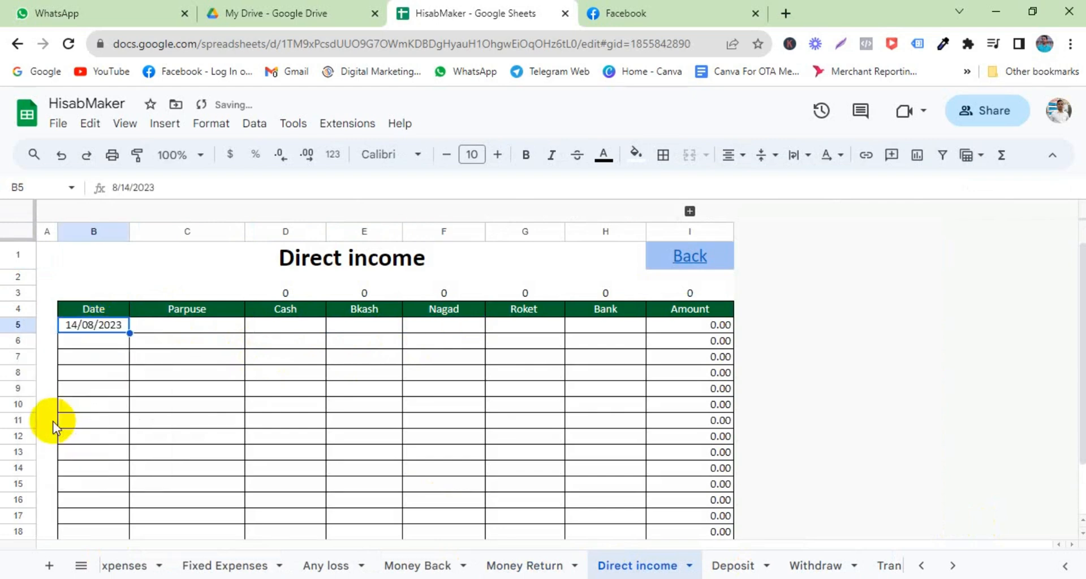
pyautogui.click(189, 326)
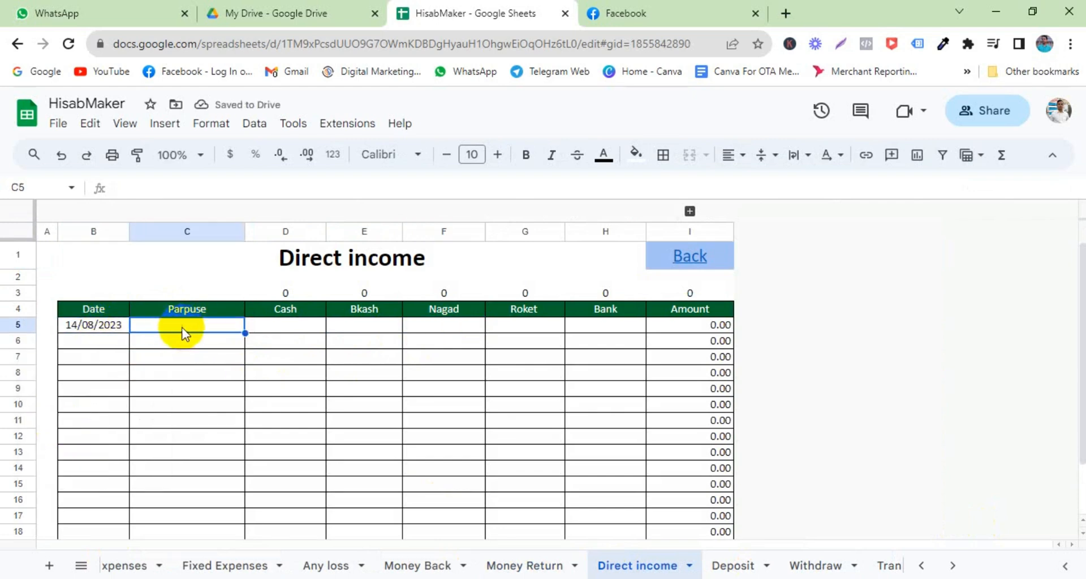
pyautogui.click(268, 327)
pyautogui.click(364, 326)
pyautogui.click(453, 326)
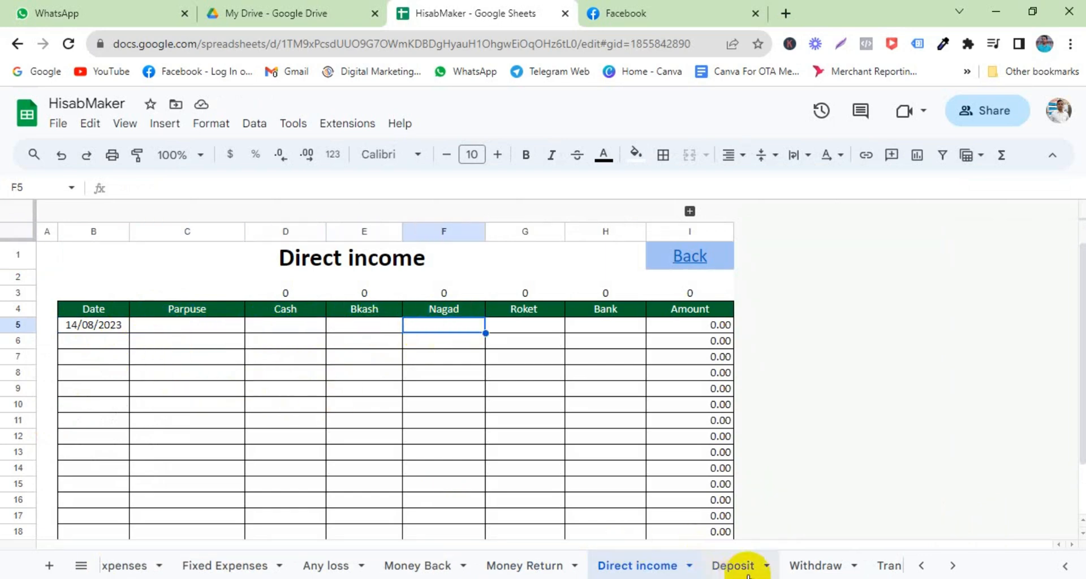
# Date the first entry in the Deposit sheet 8/14/2023.
pyautogui.click(722, 568)
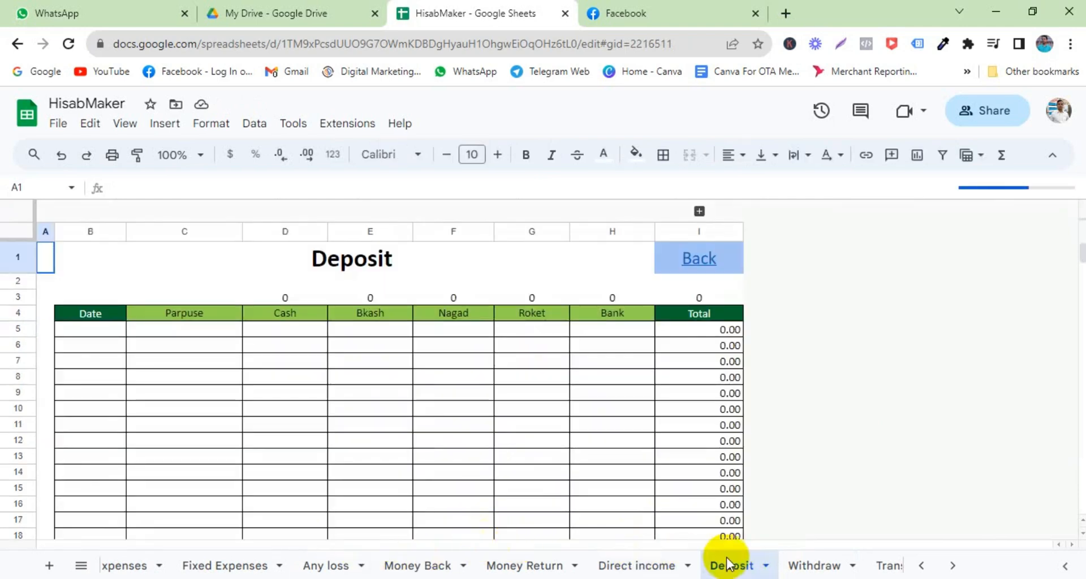
pyautogui.click(809, 566)
pyautogui.click(736, 566)
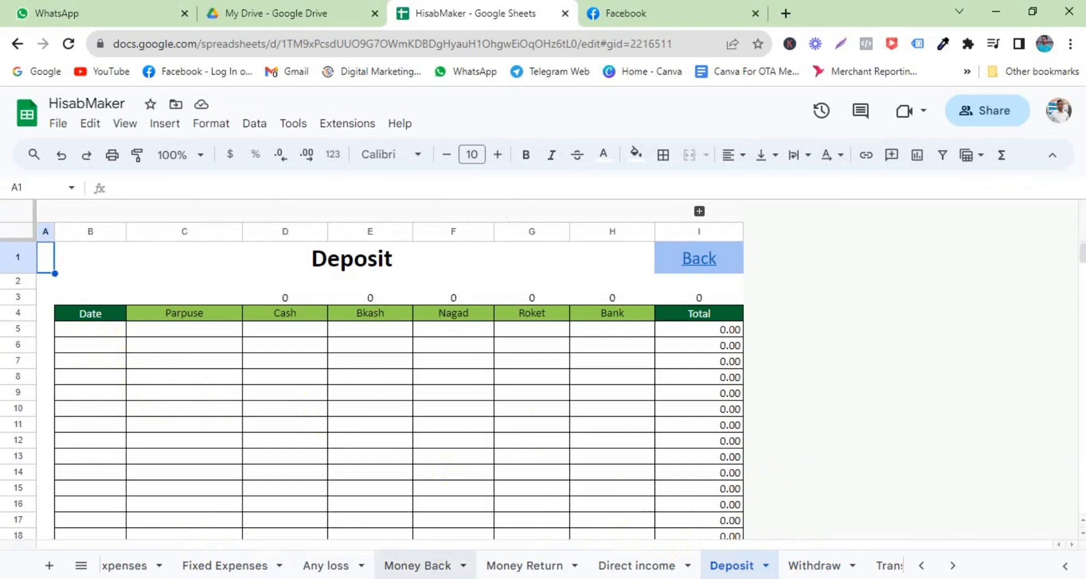
pyautogui.doubleClick(83, 330)
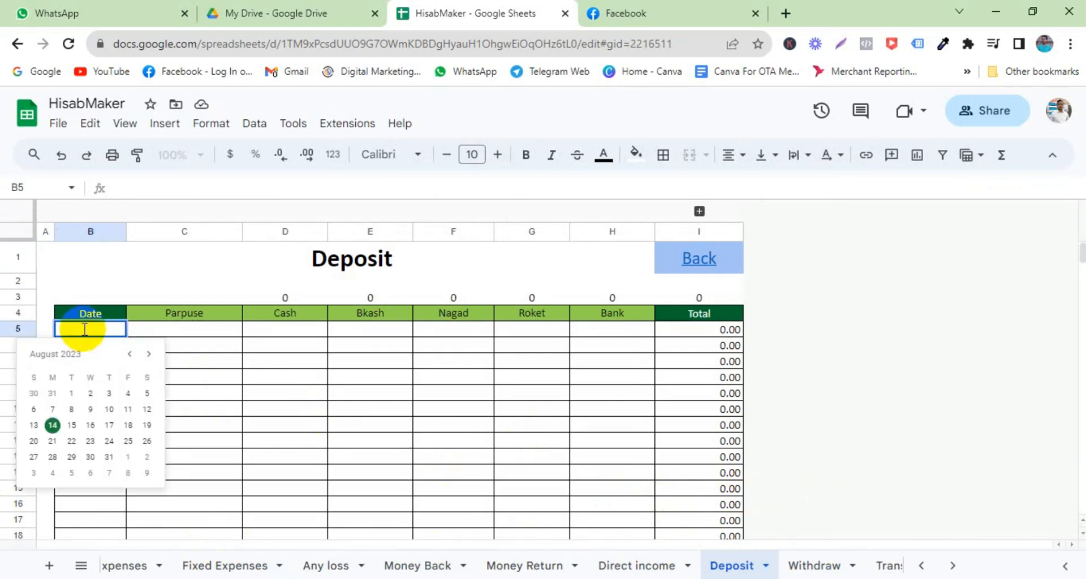
pyautogui.click(52, 425)
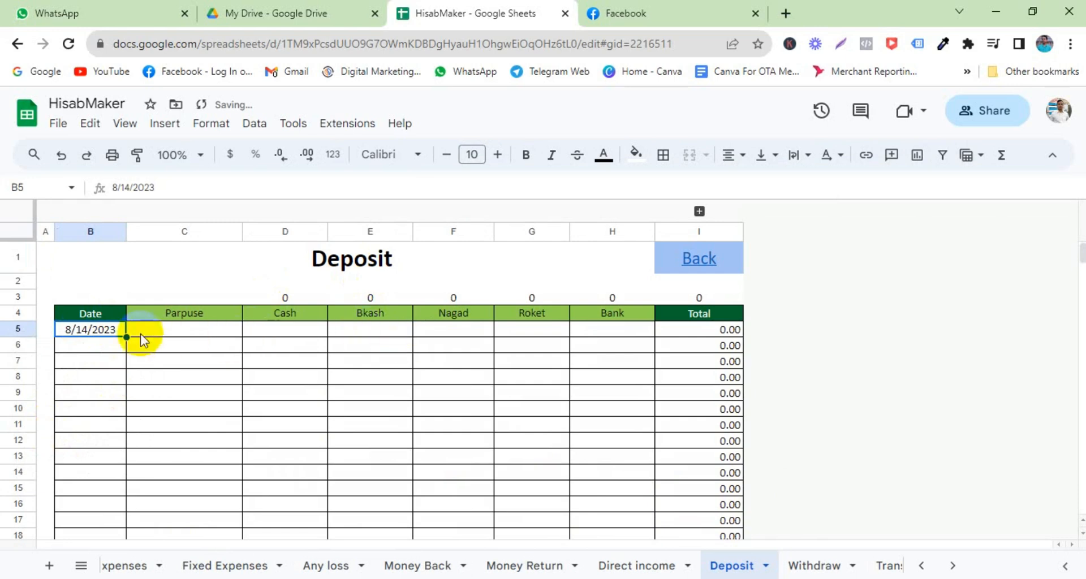
# Enter "Babn==" as the purpose of the first deposit.
pyautogui.click(217, 330)
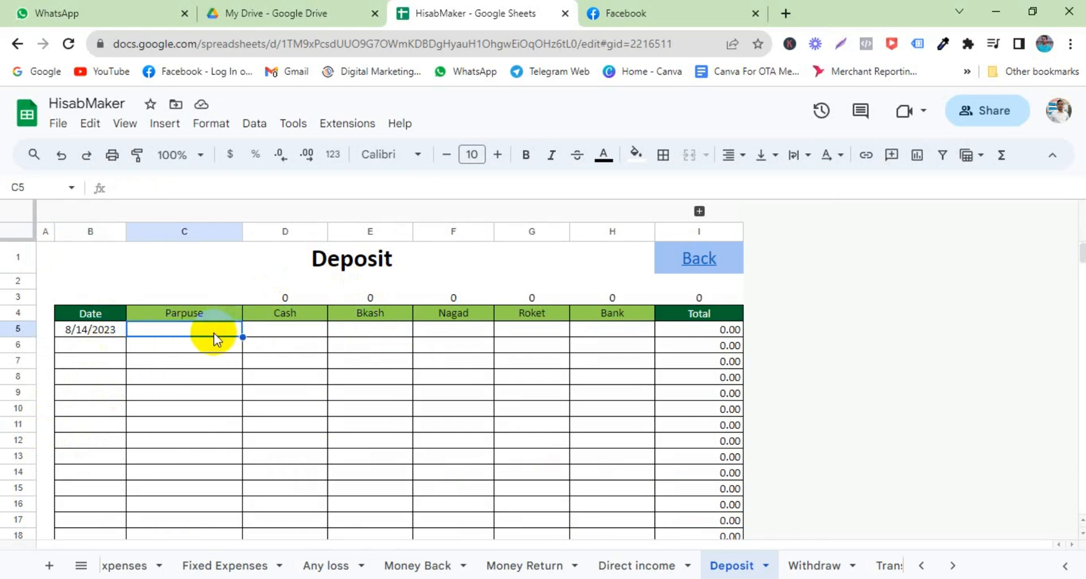
pyautogui.write('Babn==')
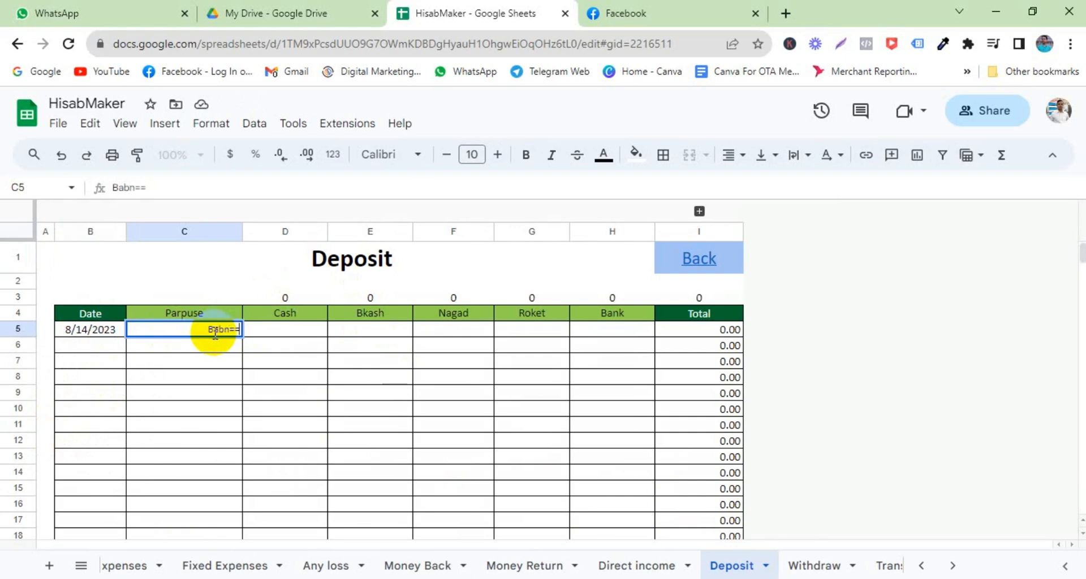
pyautogui.press('Tab')
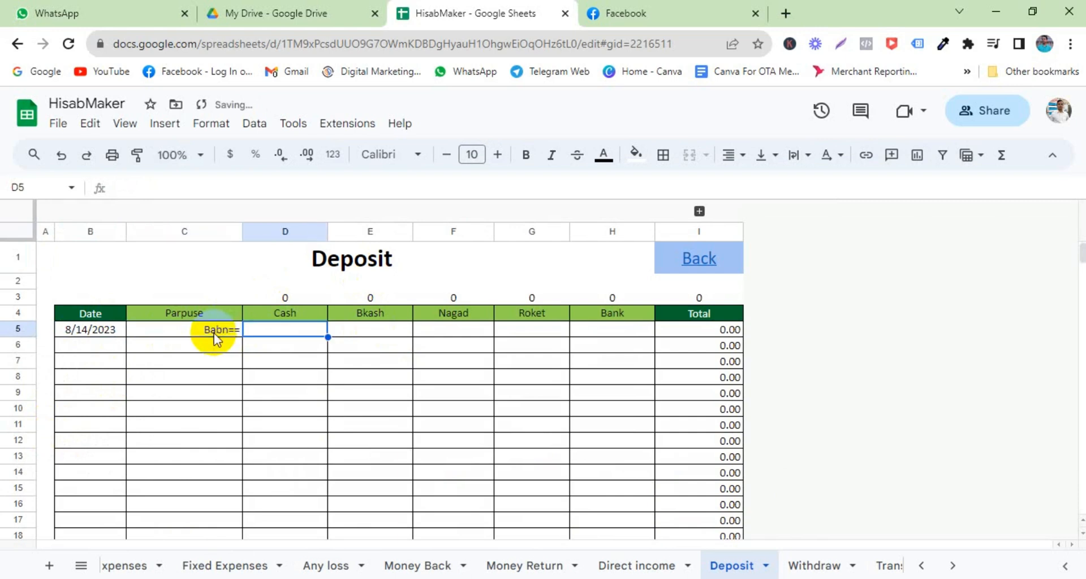
# Record 2000 as the first deposit's Bank amount.
pyautogui.press('Right')
pyautogui.press('Right')
pyautogui.press('Right')
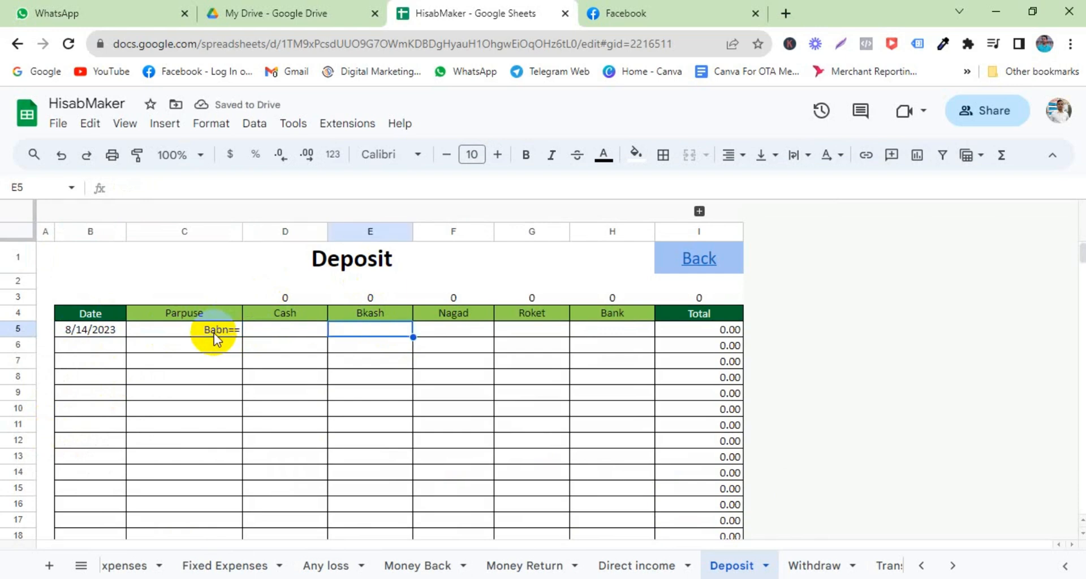
pyautogui.press('Left')
pyautogui.press('Left')
pyautogui.press('Left')
pyautogui.press('Right')
pyautogui.press('Right')
pyautogui.press('Right')
pyautogui.press('Right')
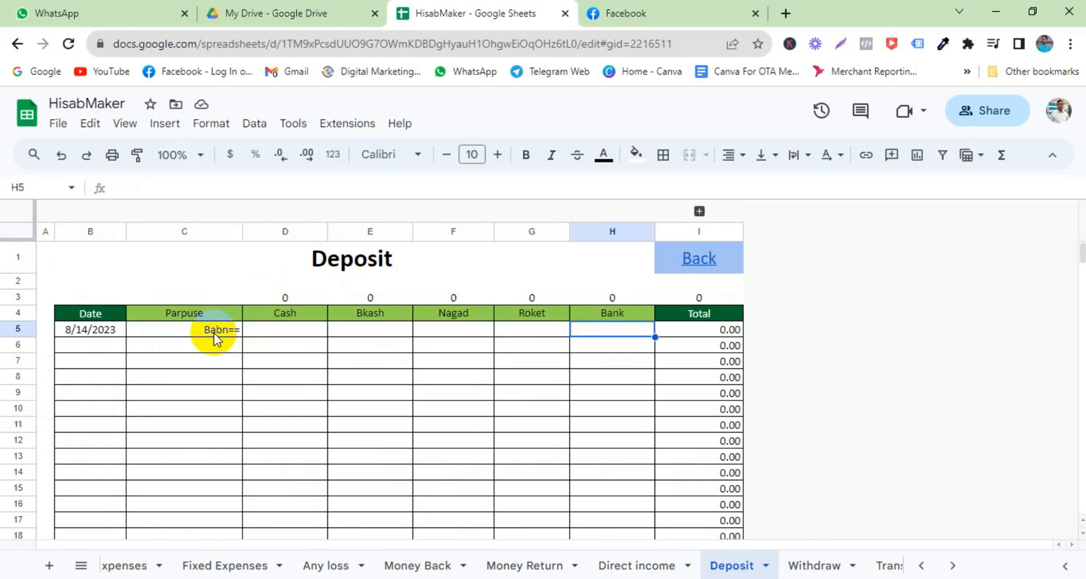
pyautogui.write('2000')
pyautogui.press('Return')
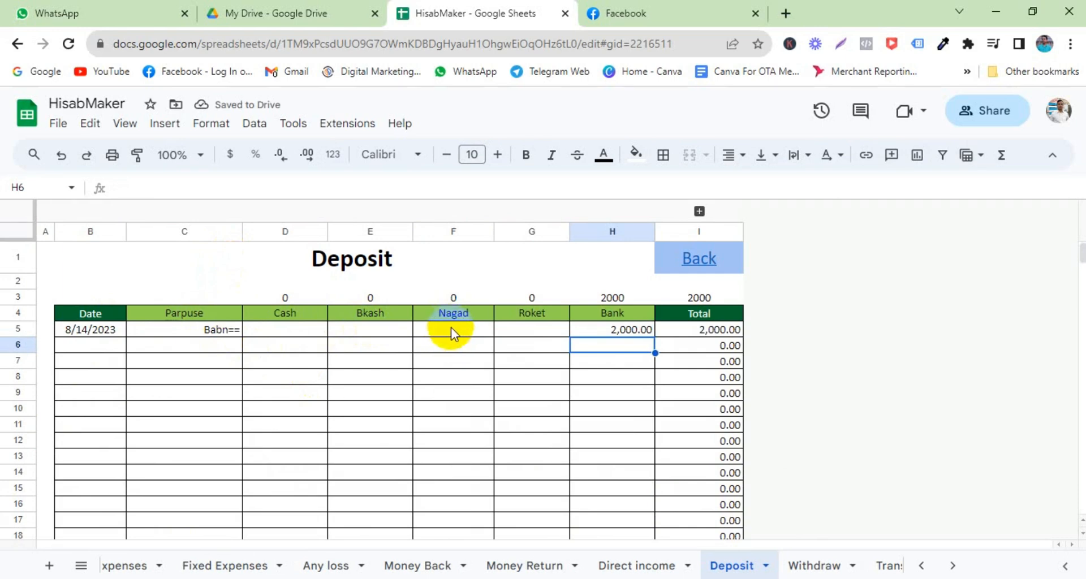
# In the Withdraw sheet, date the first entry 8/14/2023 and enter "ddfsd" as its purpose.
pyautogui.click(824, 567)
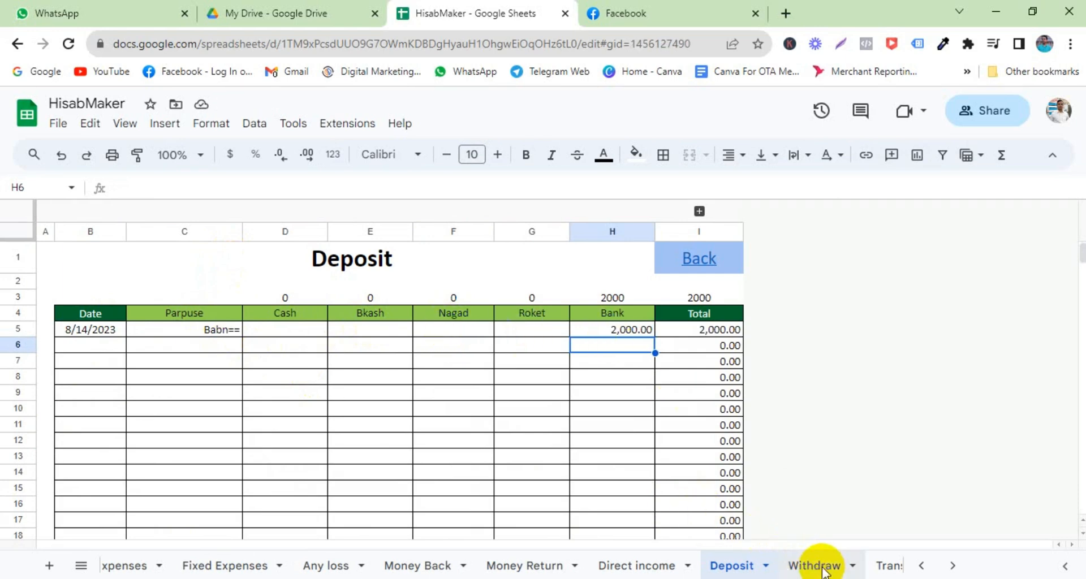
pyautogui.doubleClick(123, 331)
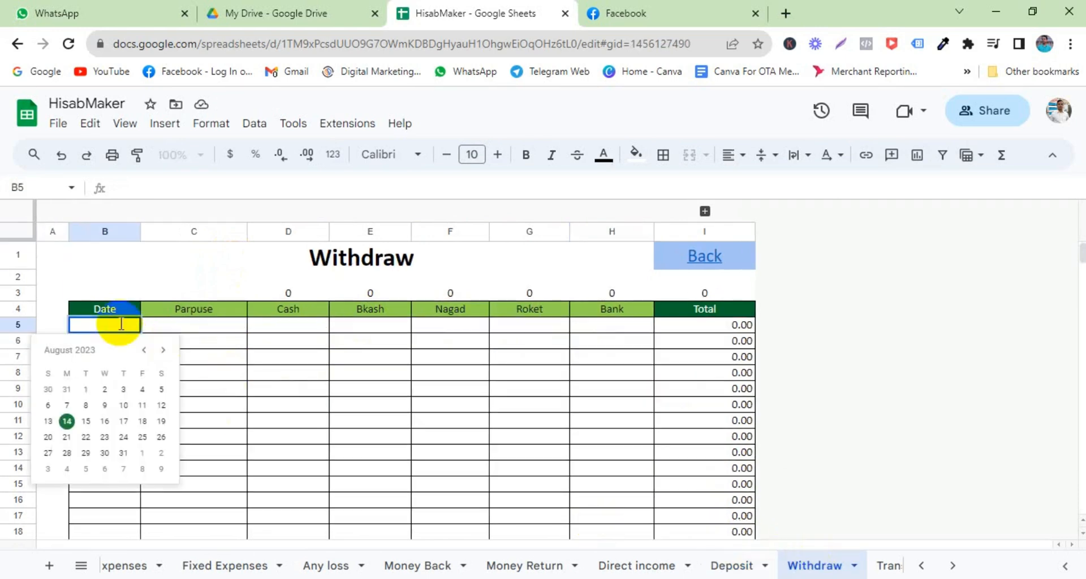
pyautogui.click(66, 419)
pyautogui.click(207, 331)
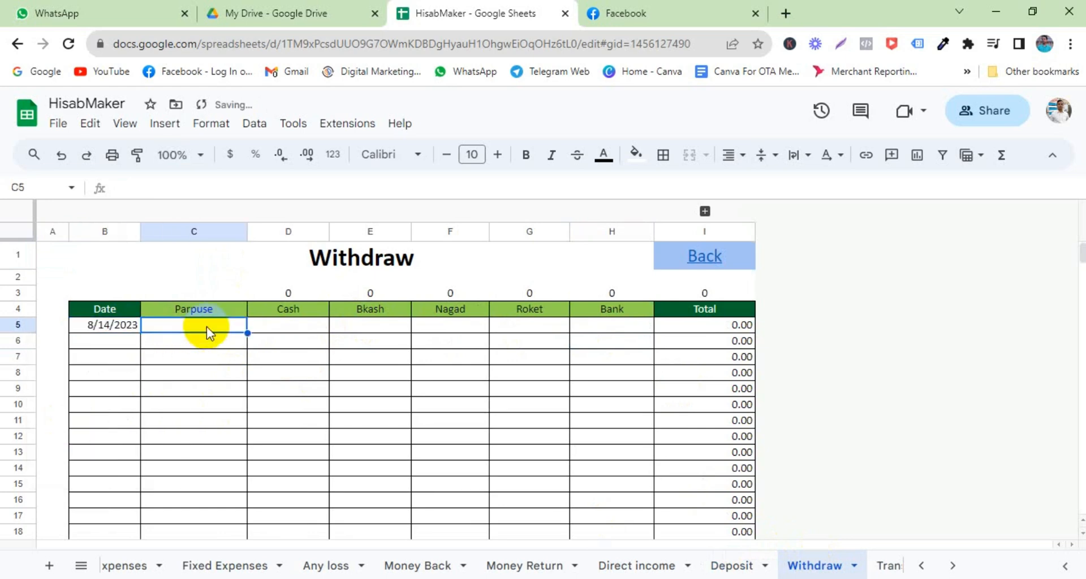
pyautogui.write('ddfsd')
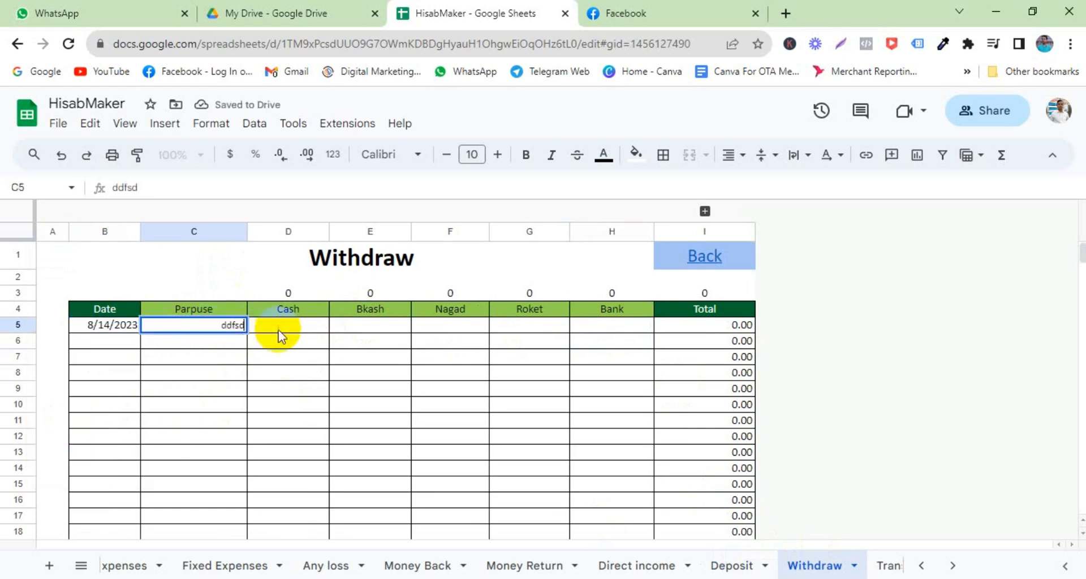
# Record 2000 as the first withdrawal's Cash amount.
pyautogui.click(286, 332)
pyautogui.write('2000')
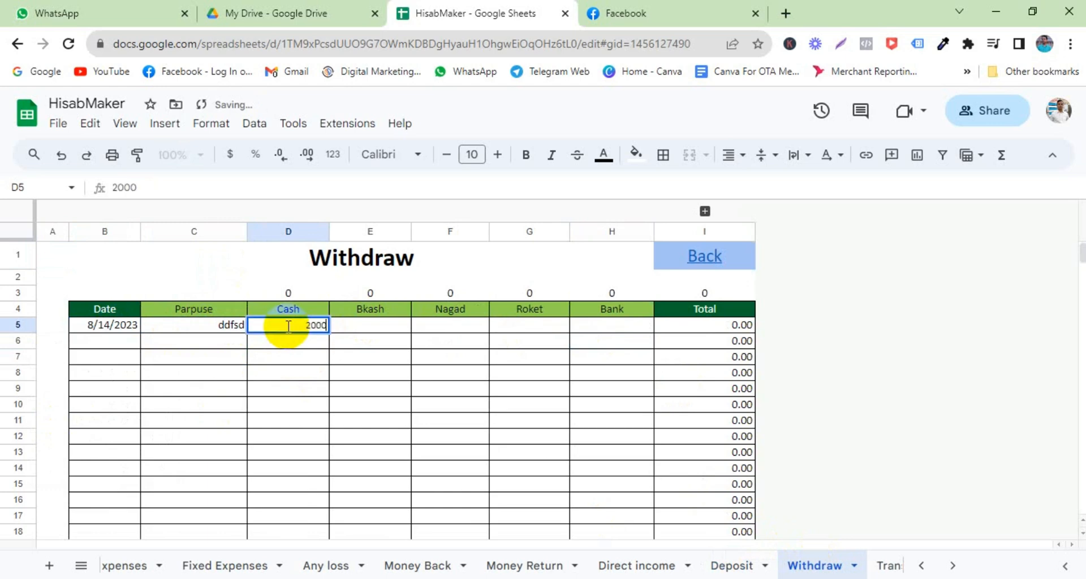
pyautogui.press('Return')
pyautogui.click(289, 331)
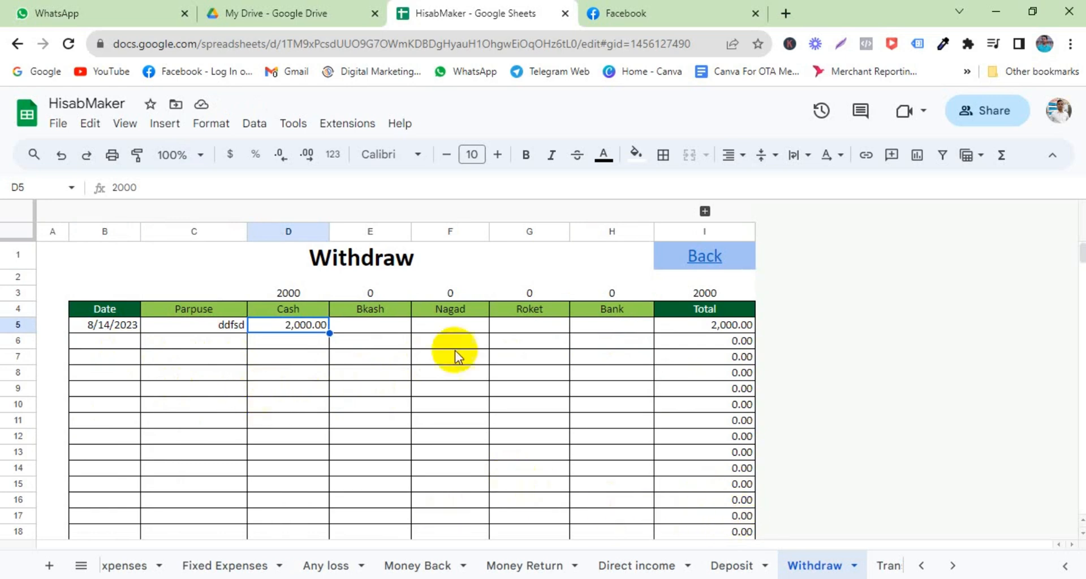
# Date the second Withdraw entry 8/14/2023 and enter "dcddd" as its purpose.
pyautogui.click(105, 343)
pyautogui.doubleClick(106, 343)
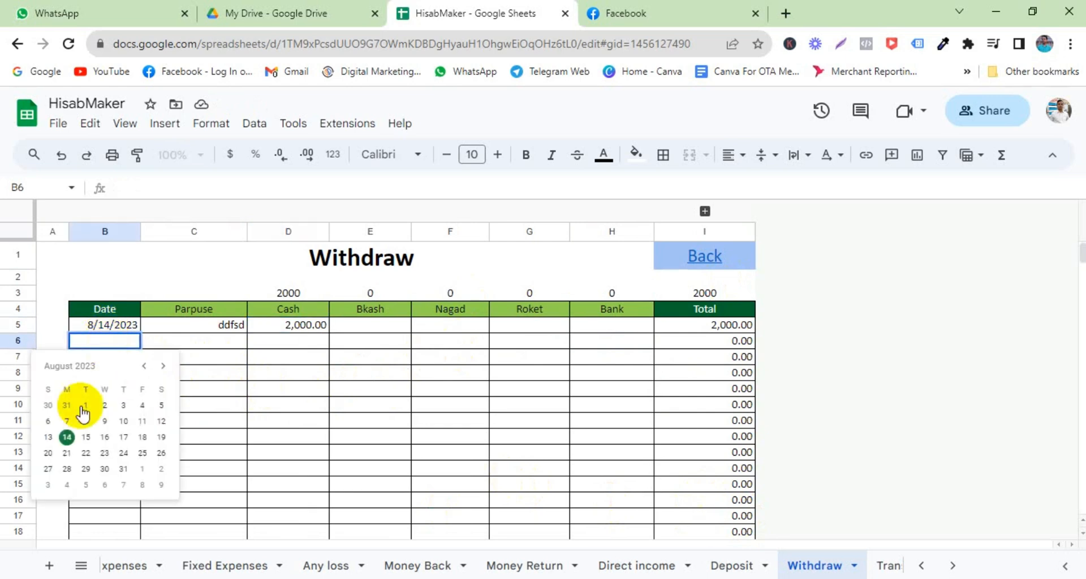
pyautogui.click(68, 436)
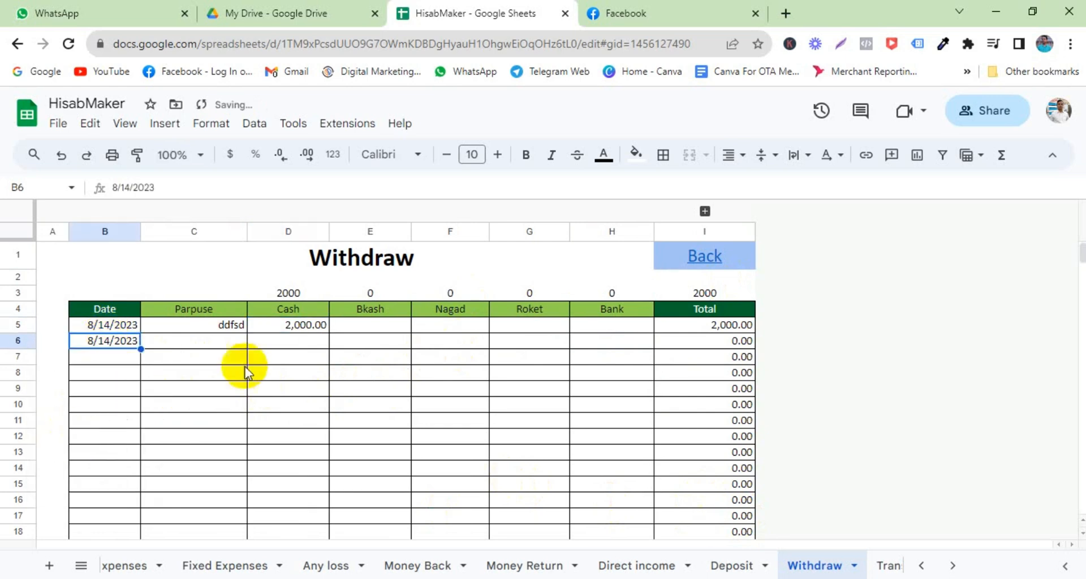
pyautogui.click(226, 342)
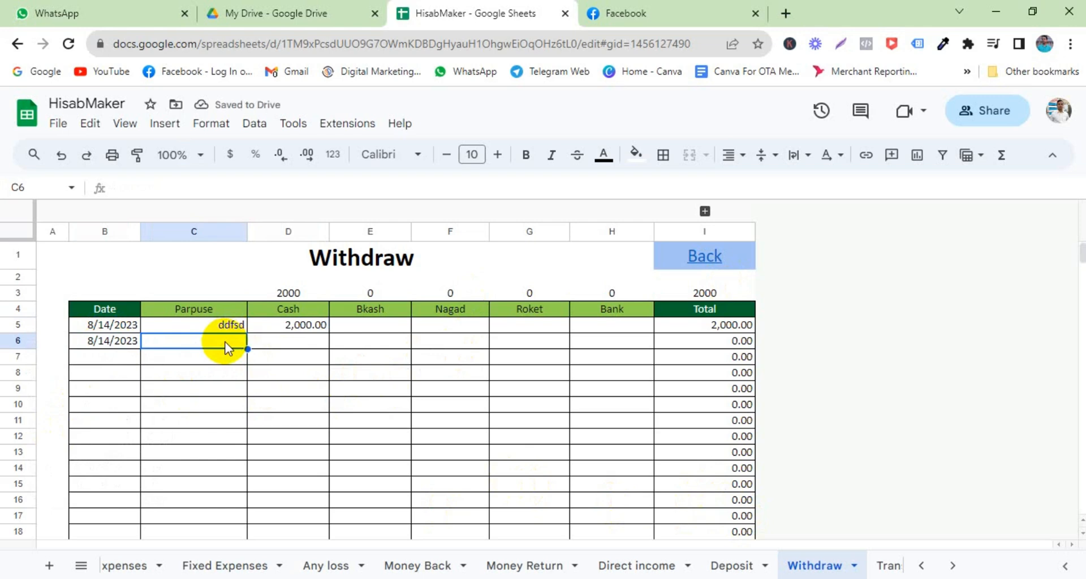
pyautogui.write('ddddd')
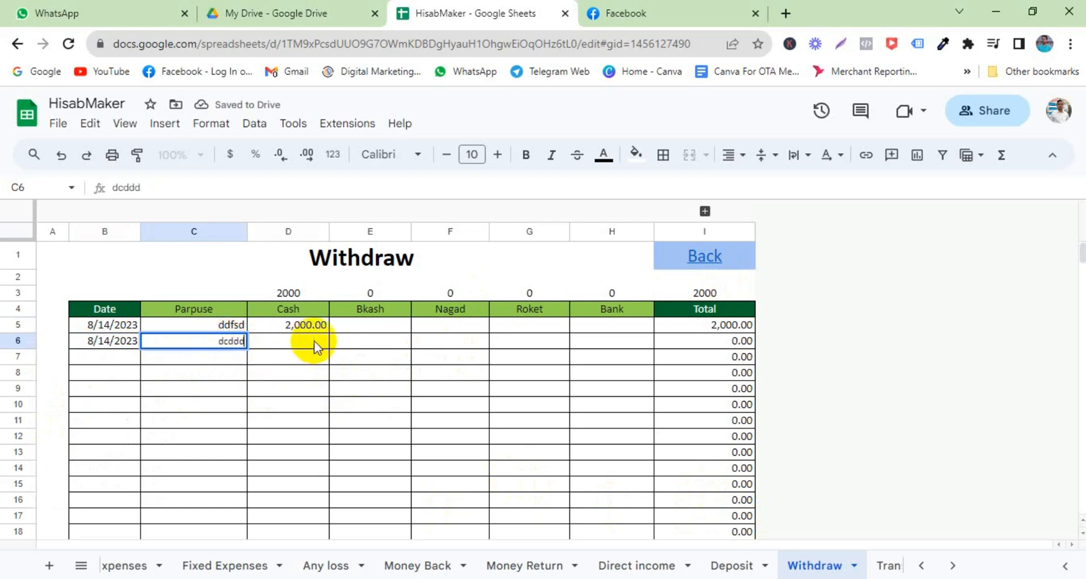
# Record 3000 as the second withdrawal's Bank amount.
pyautogui.click(314, 342)
pyautogui.click(350, 341)
pyautogui.click(611, 344)
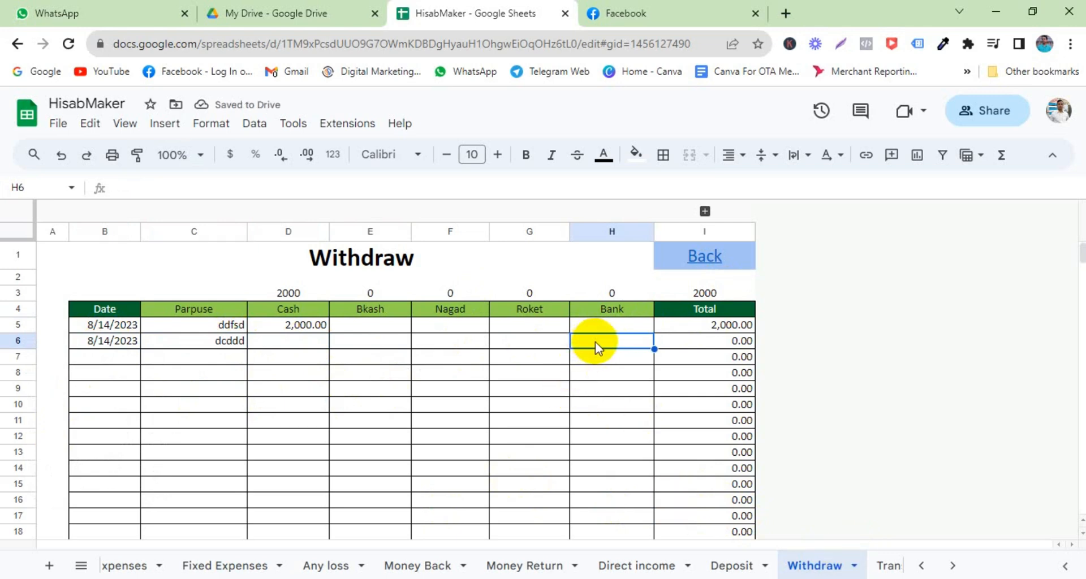
pyautogui.write('3000')
pyautogui.press('Return')
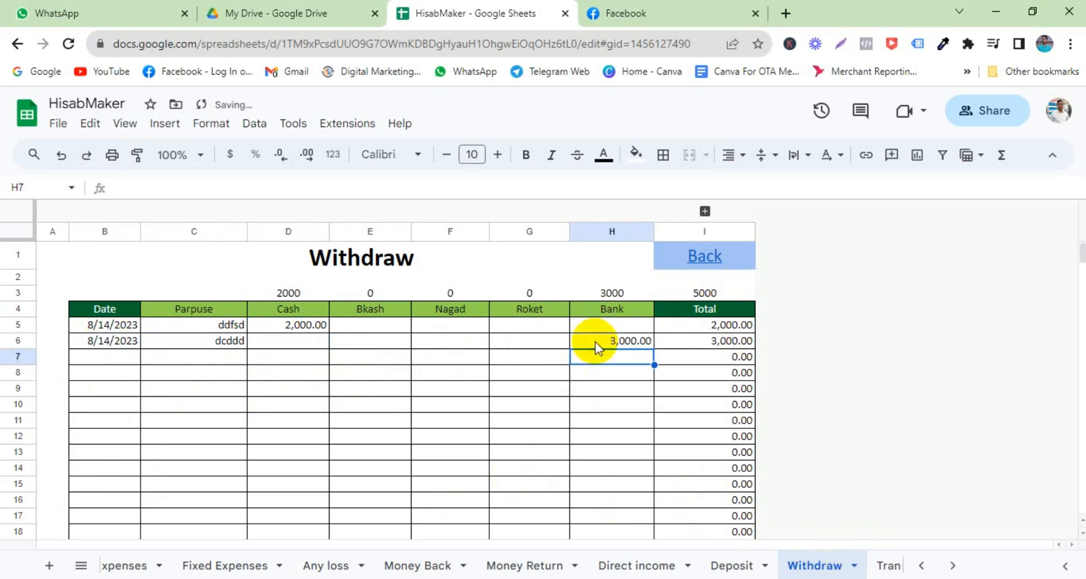
# In the Deposit sheet, date the second entry 8/14/2023 and enter "sdfdsf" as its purpose.
pyautogui.click(736, 566)
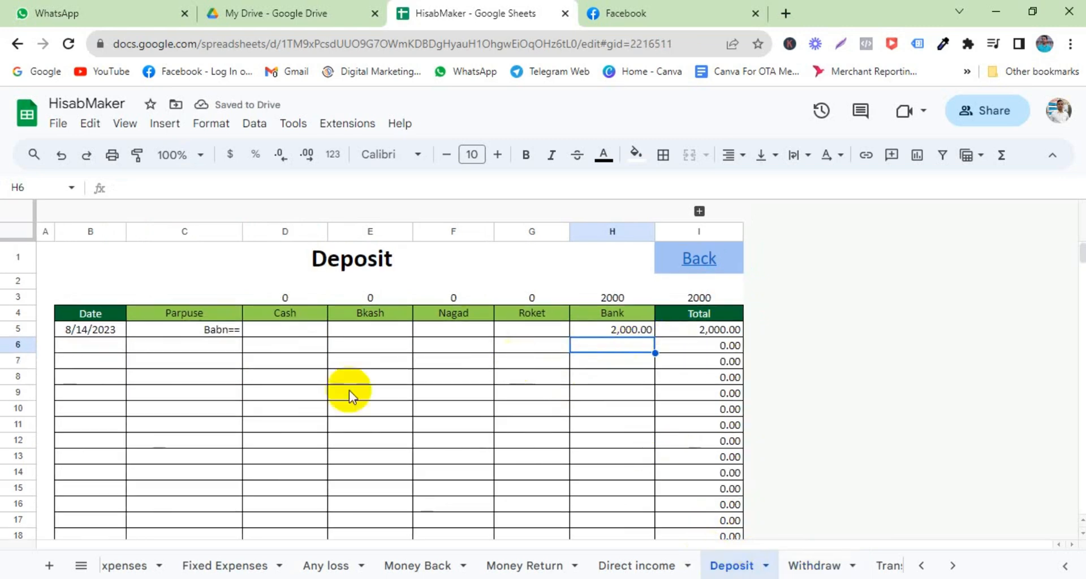
pyautogui.doubleClick(88, 345)
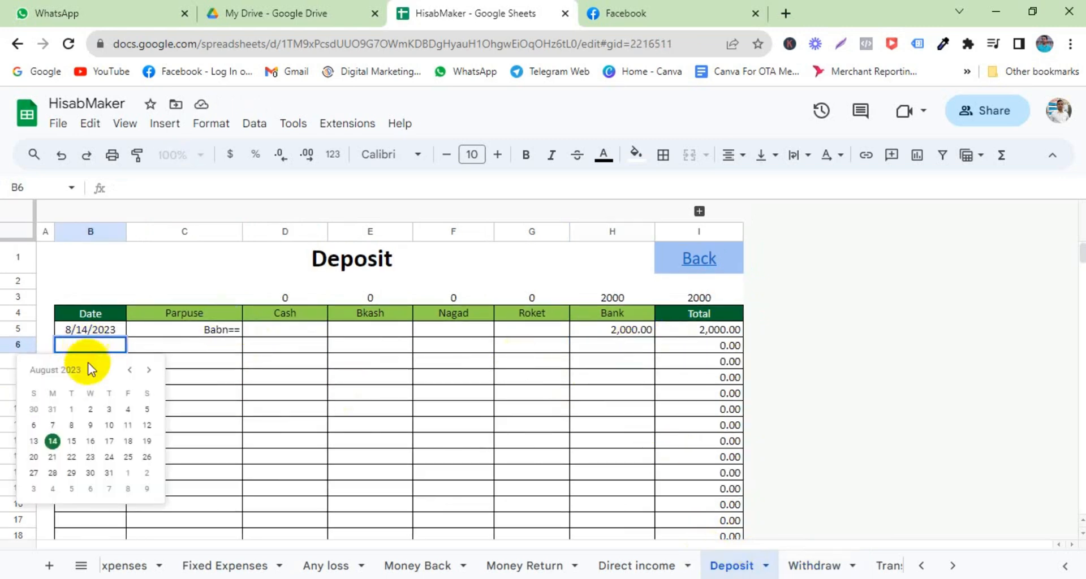
pyautogui.click(53, 441)
pyautogui.click(192, 345)
pyautogui.write('sdfds')
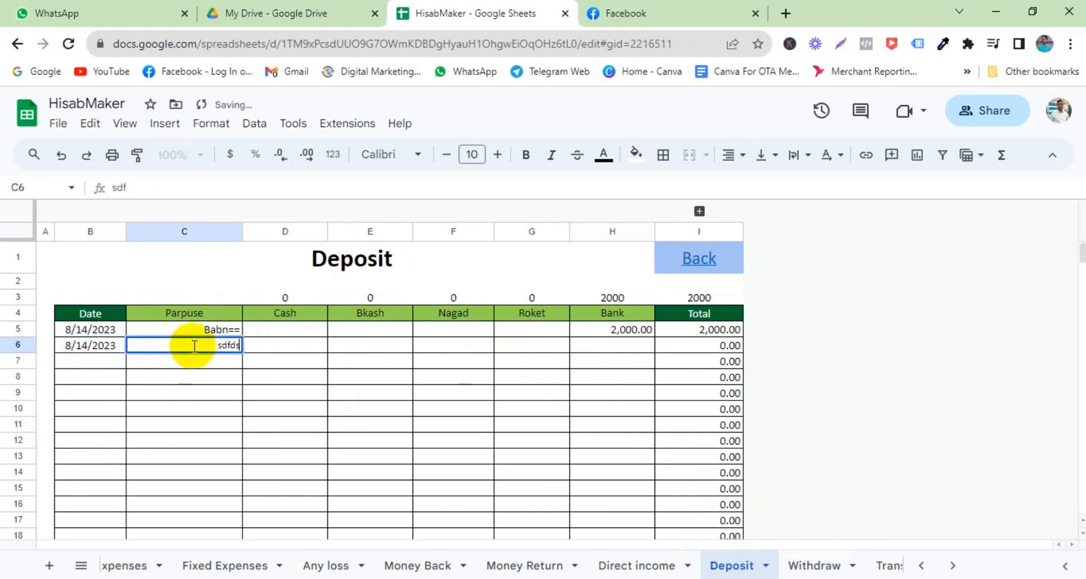
pyautogui.write('f')
# Record 3,000 as the second deposit's Cash amount.
pyautogui.click(281, 349)
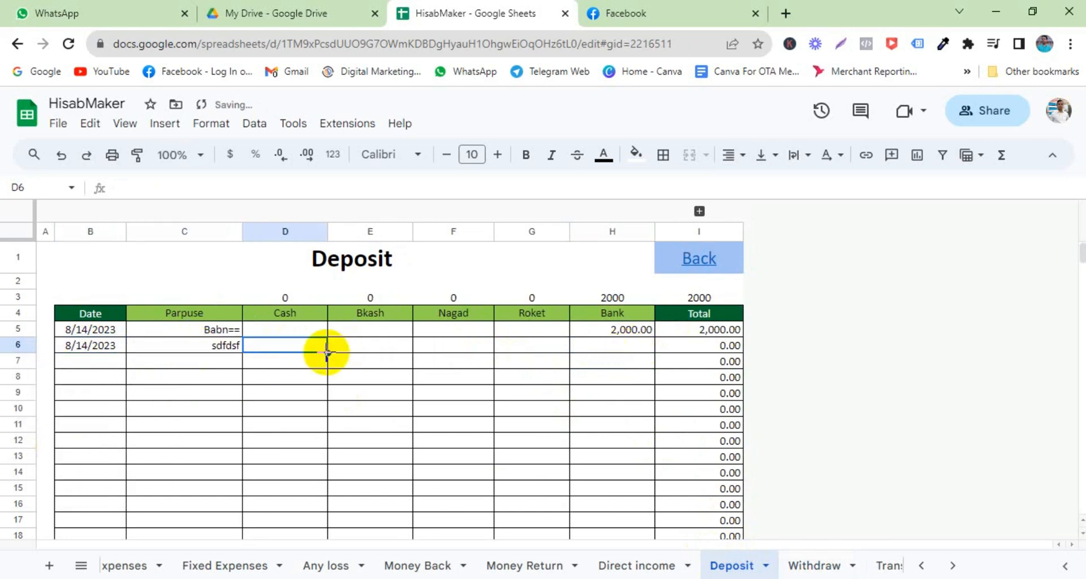
pyautogui.write('3,000')
pyautogui.press('Return')
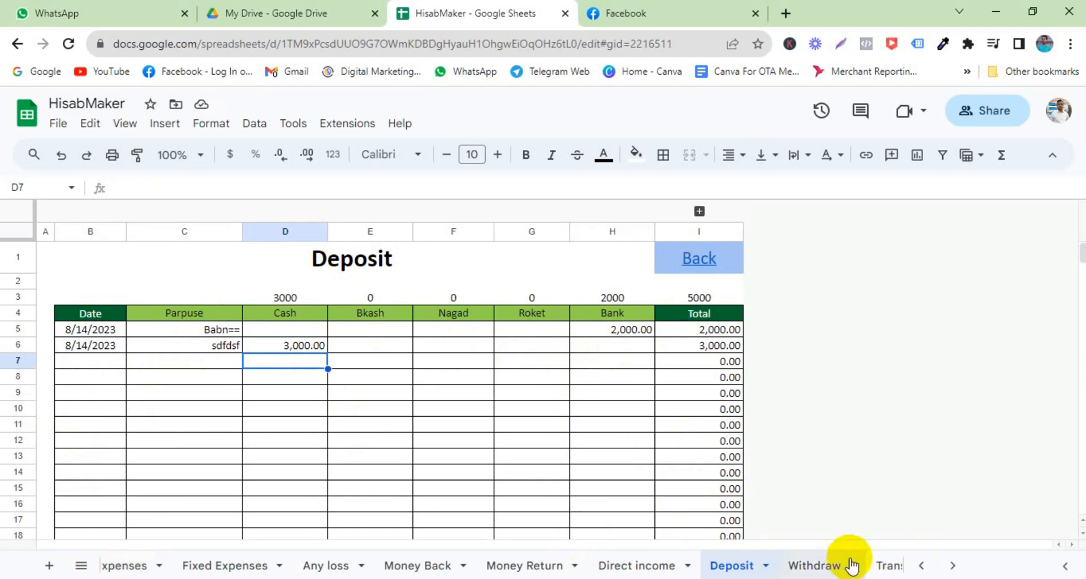
# In the Loan Receive sheet, date the first entry 8/14/2023 and enter "Bank" as the person.
pyautogui.scroll(-3, 844, 565)
pyautogui.scroll(-2, 844, 566)
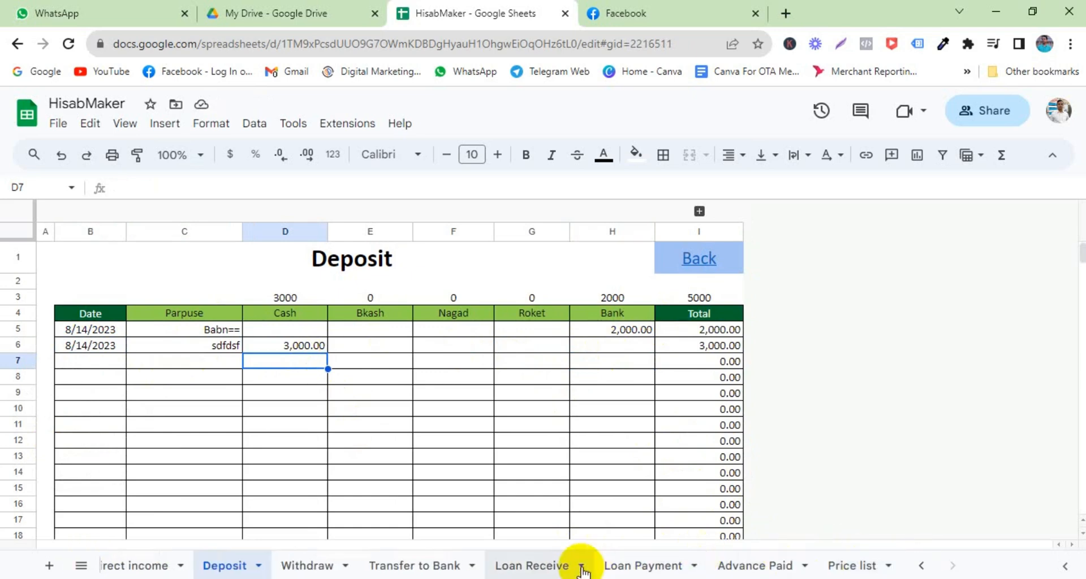
pyautogui.click(538, 567)
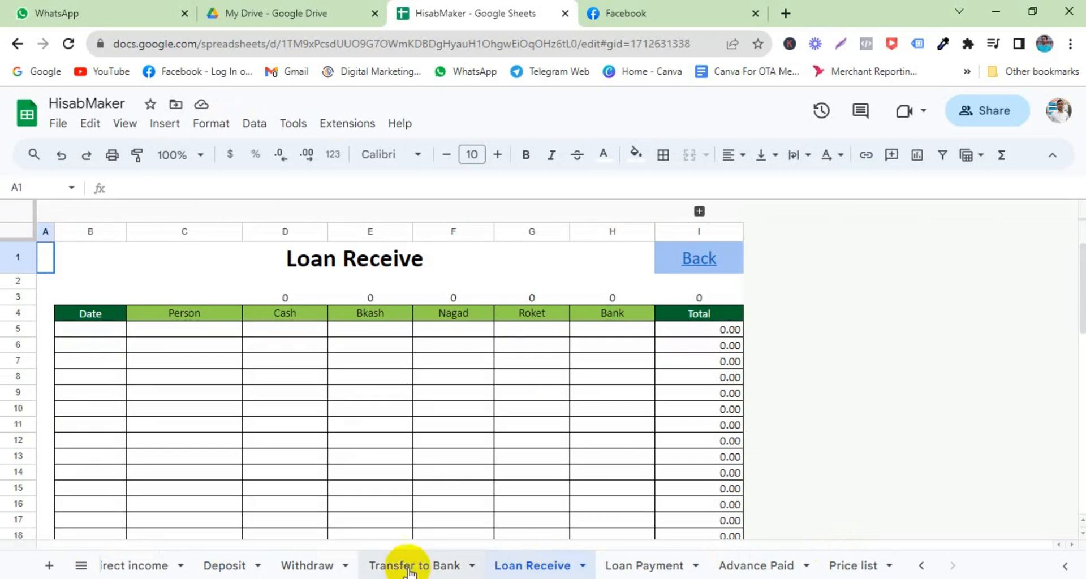
pyautogui.click(109, 334)
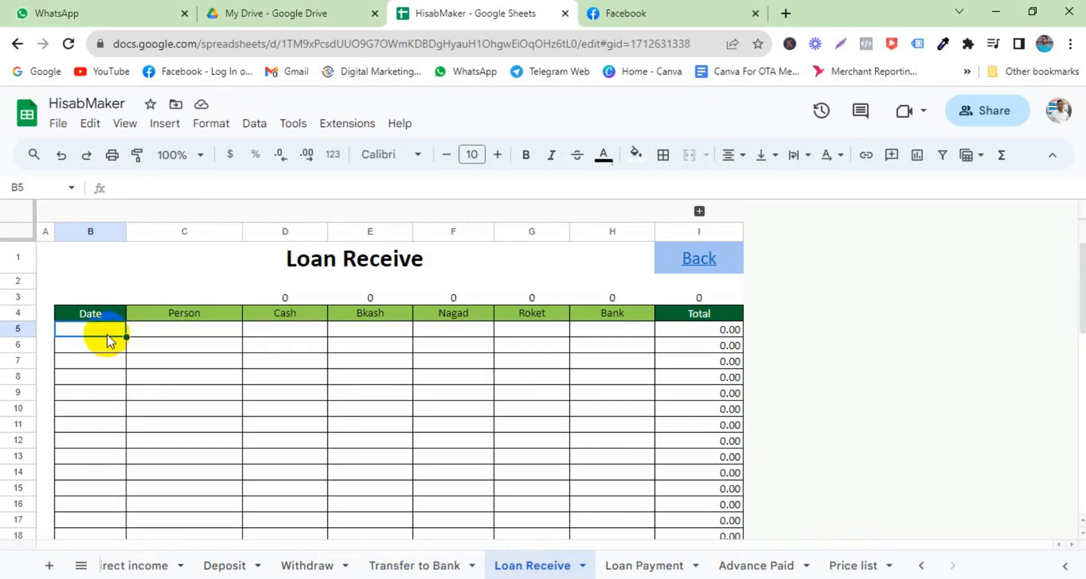
pyautogui.doubleClick(103, 334)
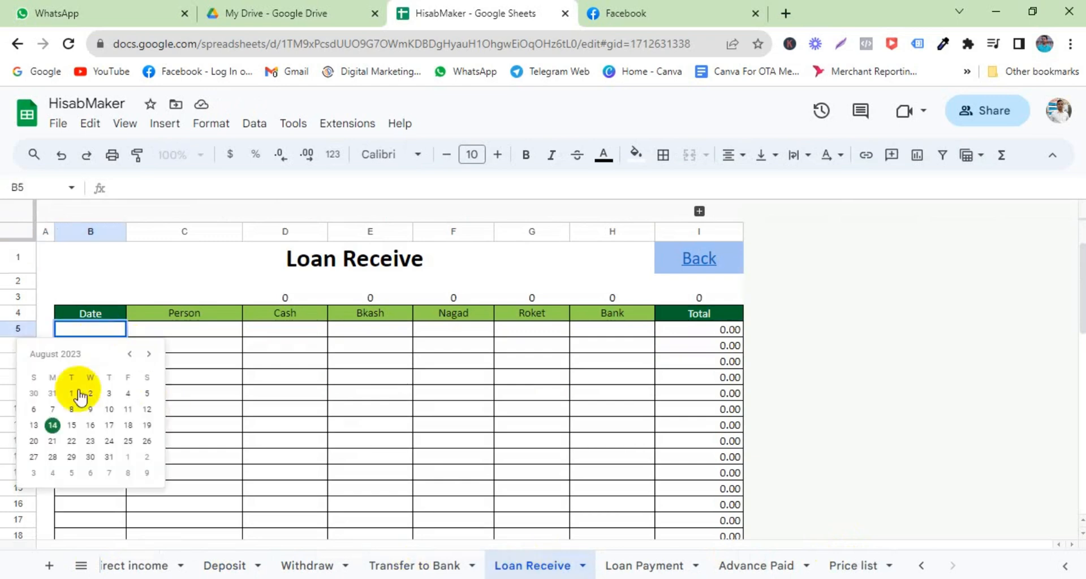
pyautogui.click(50, 425)
pyautogui.click(196, 330)
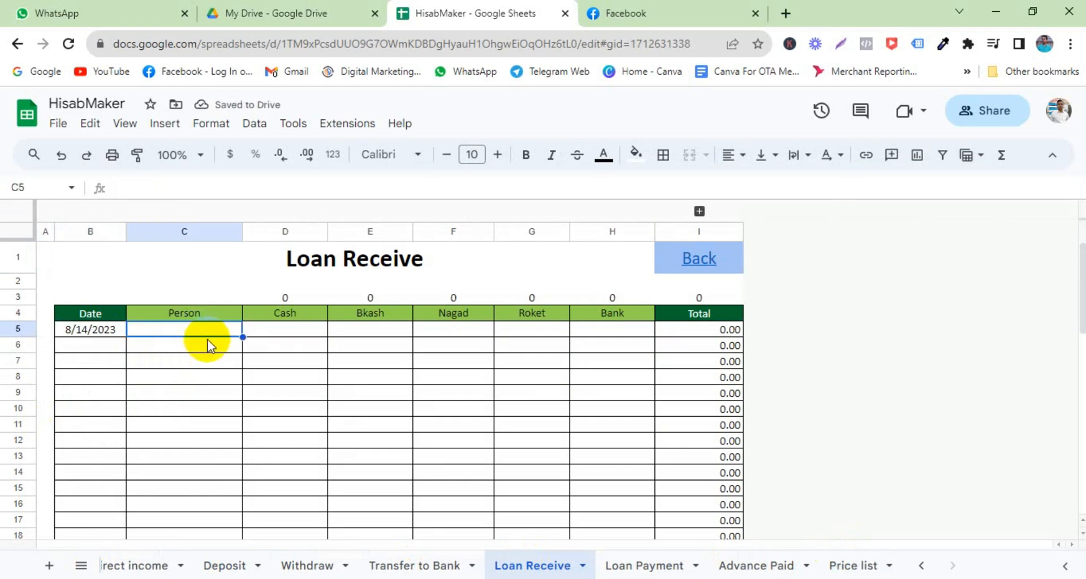
pyautogui.write('Bank')
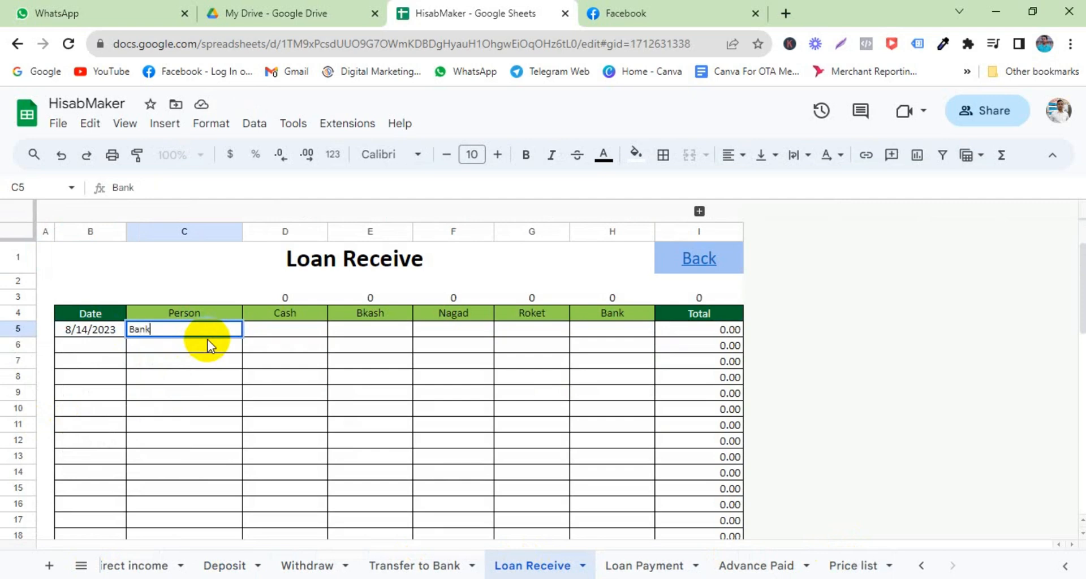
pyautogui.press('Tab')
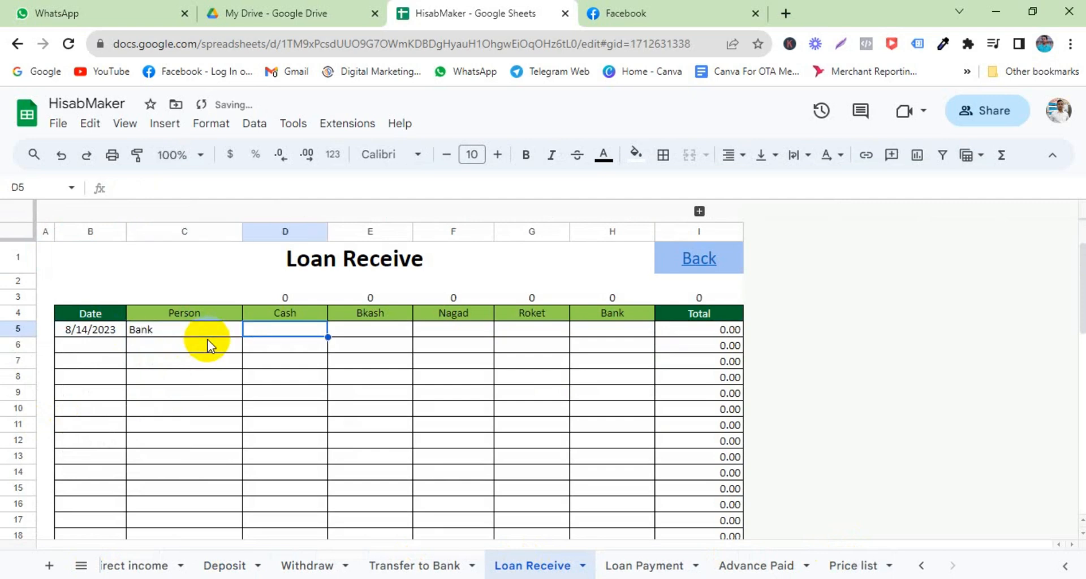
# Record 60000 as the Bank amount of the first received loan.
pyautogui.press('Tab')
pyautogui.press('Tab')
pyautogui.press('Tab')
pyautogui.press('Tab')
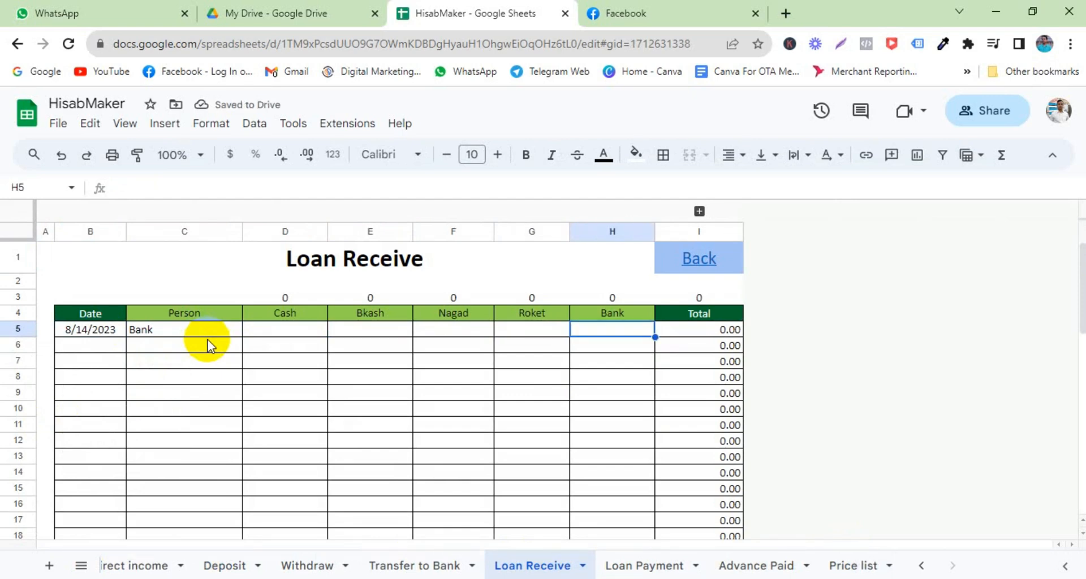
pyautogui.write('60000')
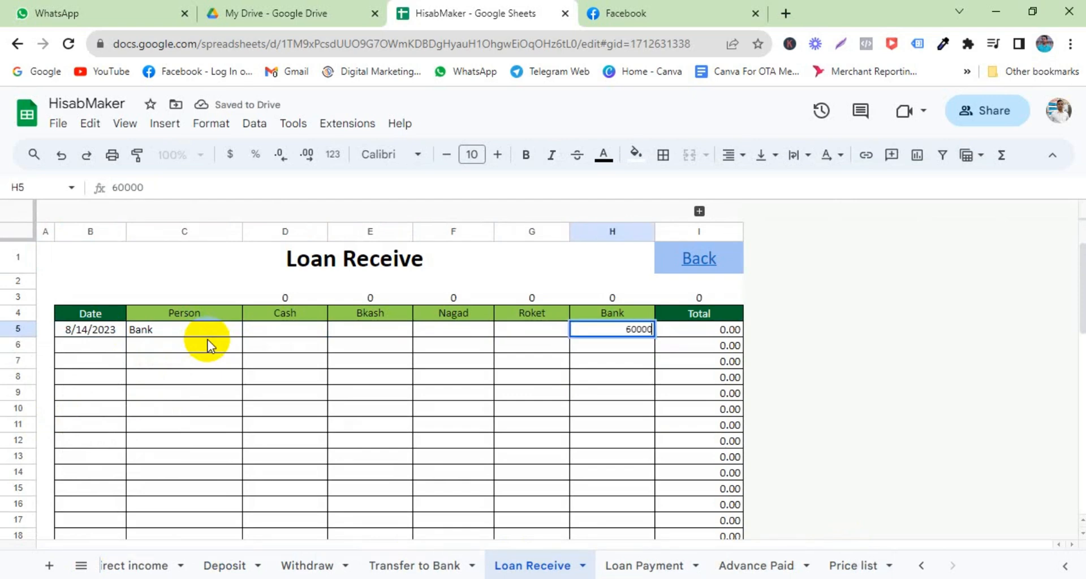
pyautogui.press('Tab')
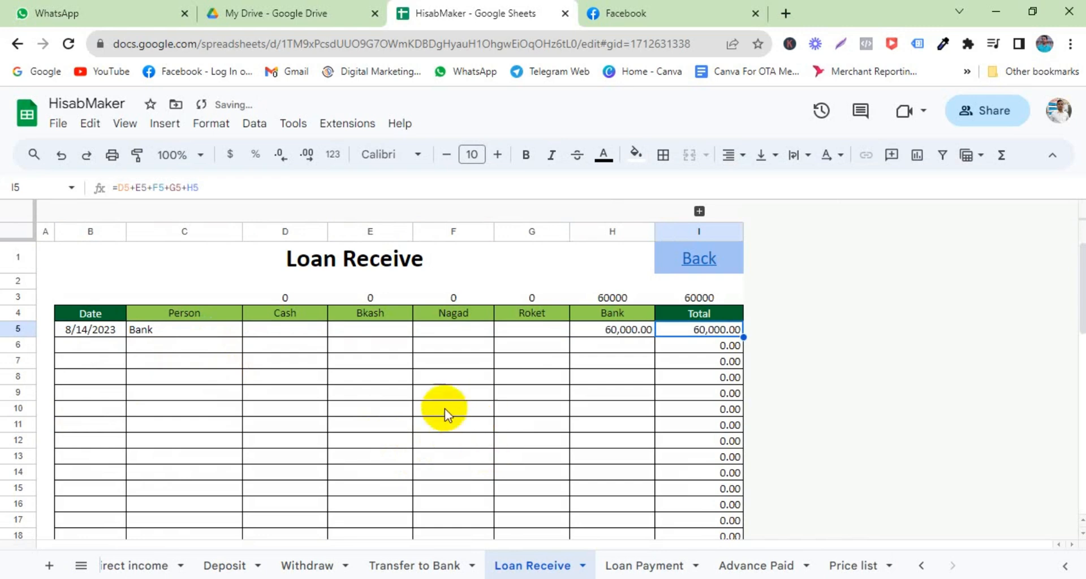
# In the Loan Payment sheet, date the first entry 8/14/2023 and enter "Bank" as the person.
pyautogui.click(645, 567)
pyautogui.click(113, 328)
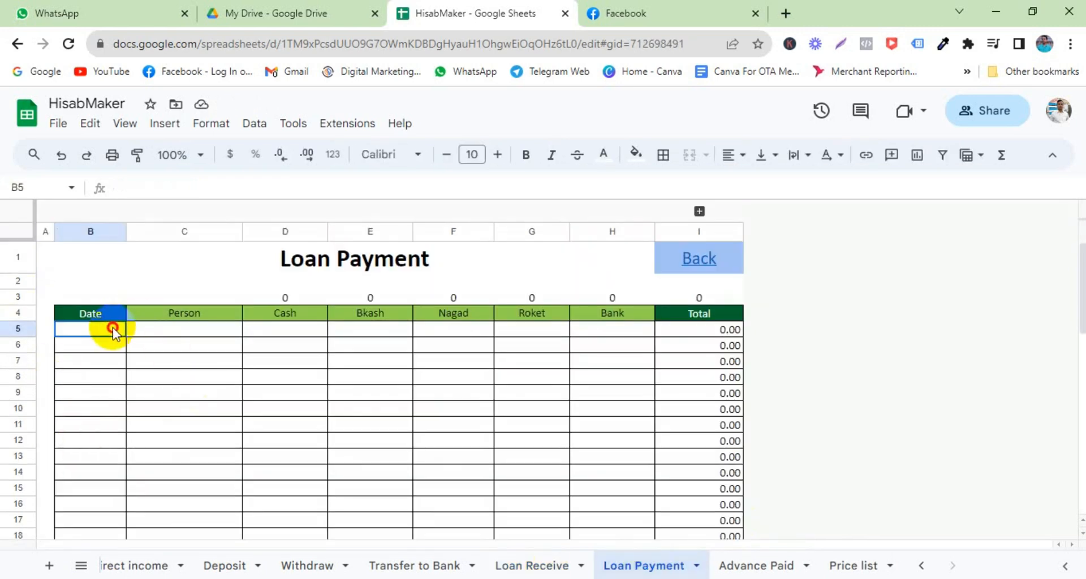
pyautogui.doubleClick(113, 328)
pyautogui.click(51, 425)
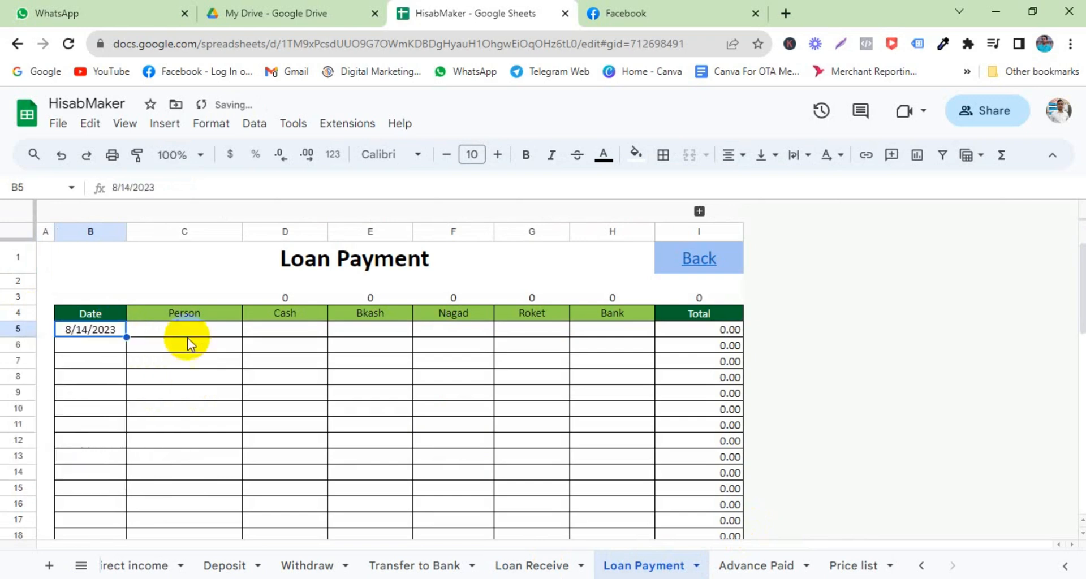
pyautogui.click(189, 337)
pyautogui.write('Ban')
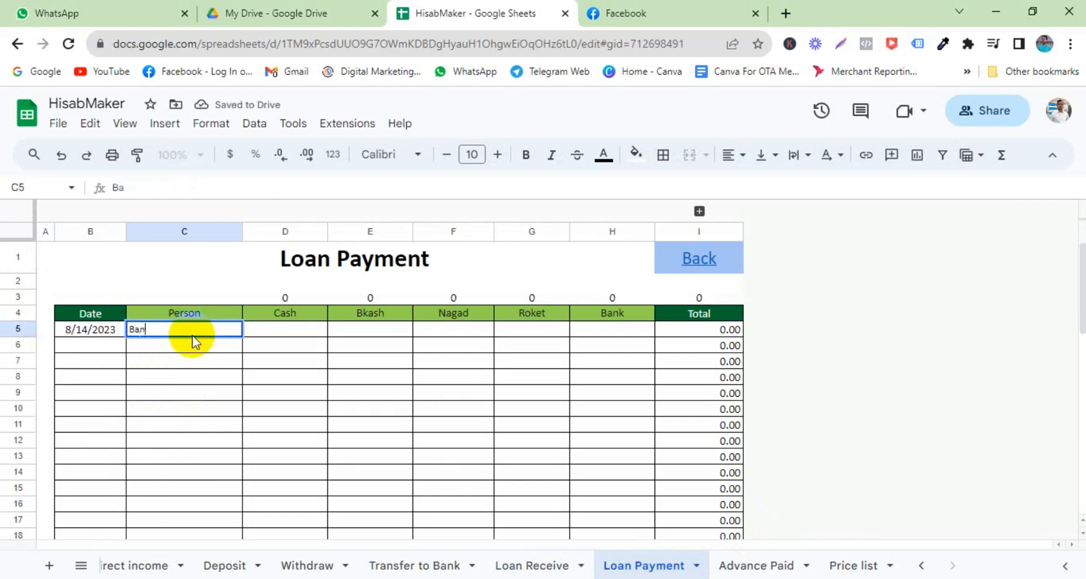
pyautogui.write('k')
pyautogui.press('Tab')
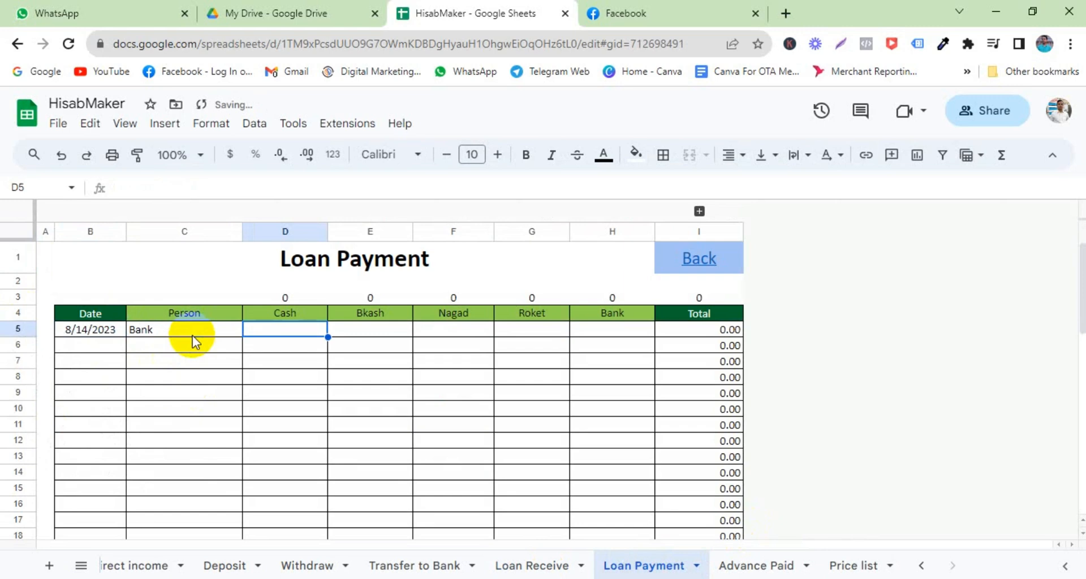
pyautogui.press('Right')
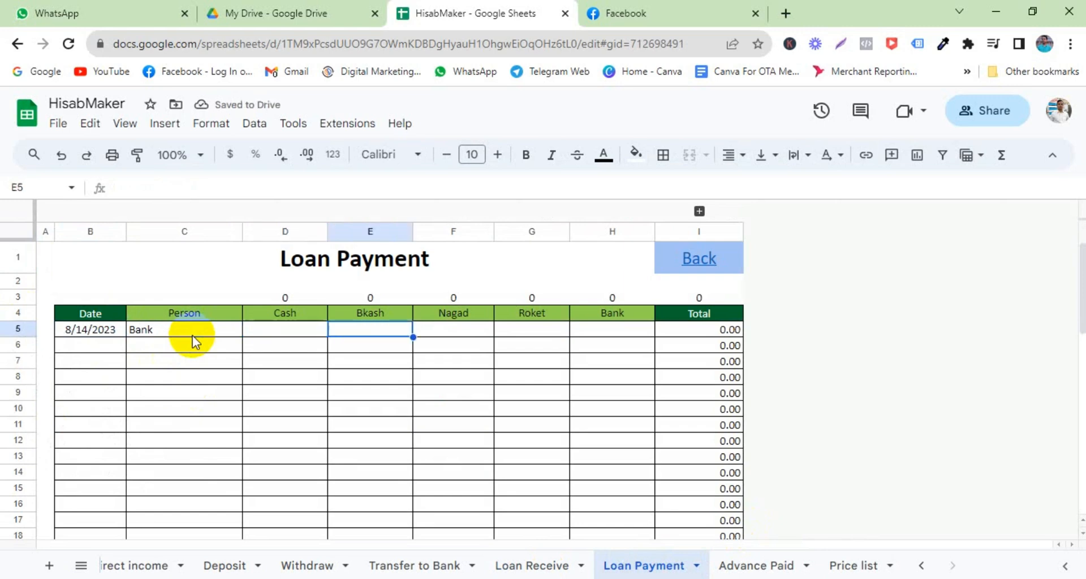
pyautogui.press('Left')
pyautogui.press('Right')
pyautogui.press('Right')
pyautogui.press('Right')
pyautogui.press('Right')
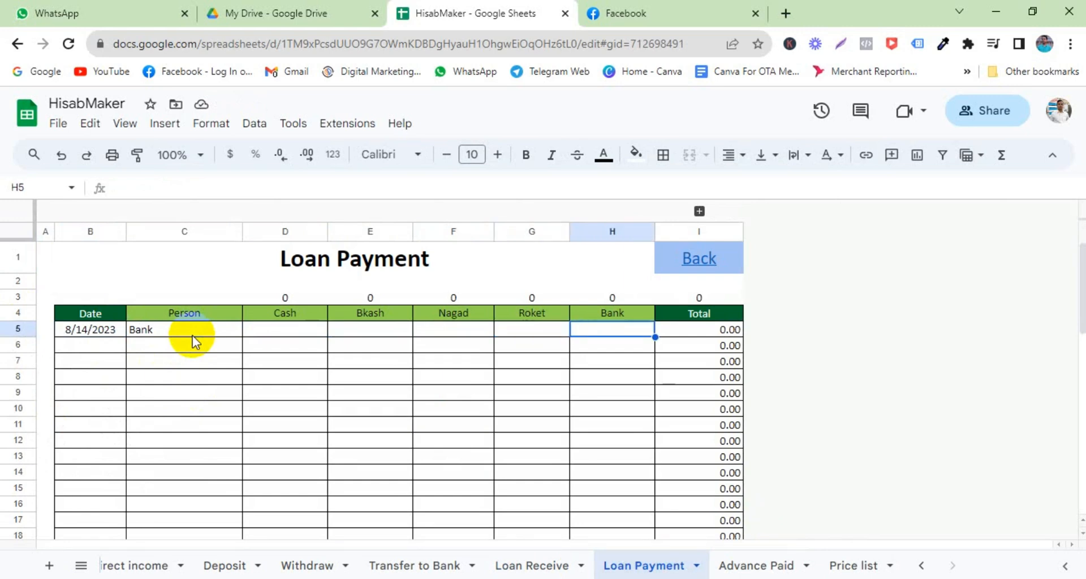
pyautogui.press('Left')
pyautogui.press('Left')
pyautogui.press('Left')
pyautogui.press('Left')
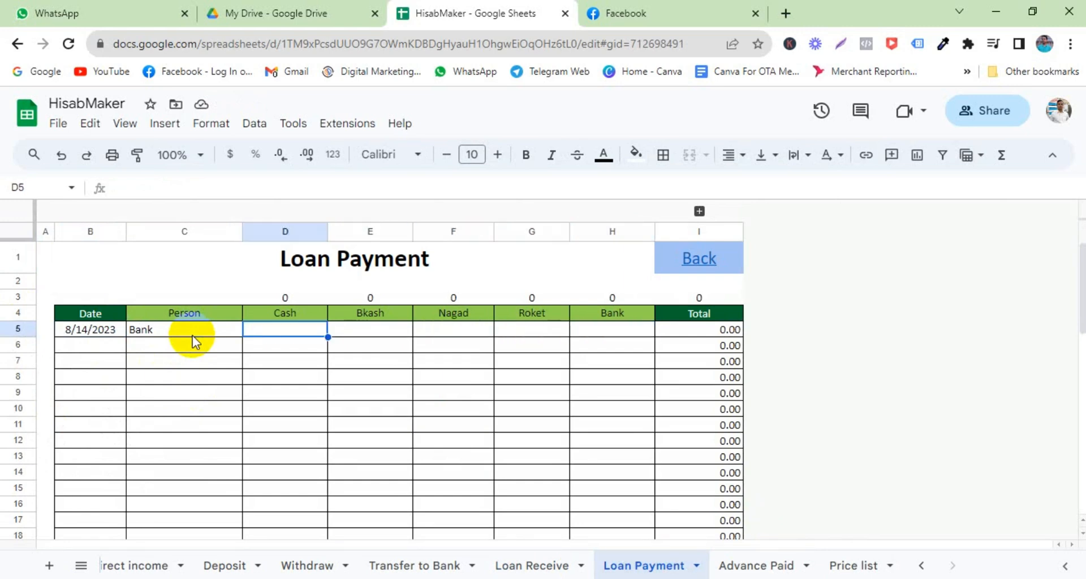
# Enter 5000 as the Cash amount of the first loan payment and correct it to 500.
pyautogui.write('5000')
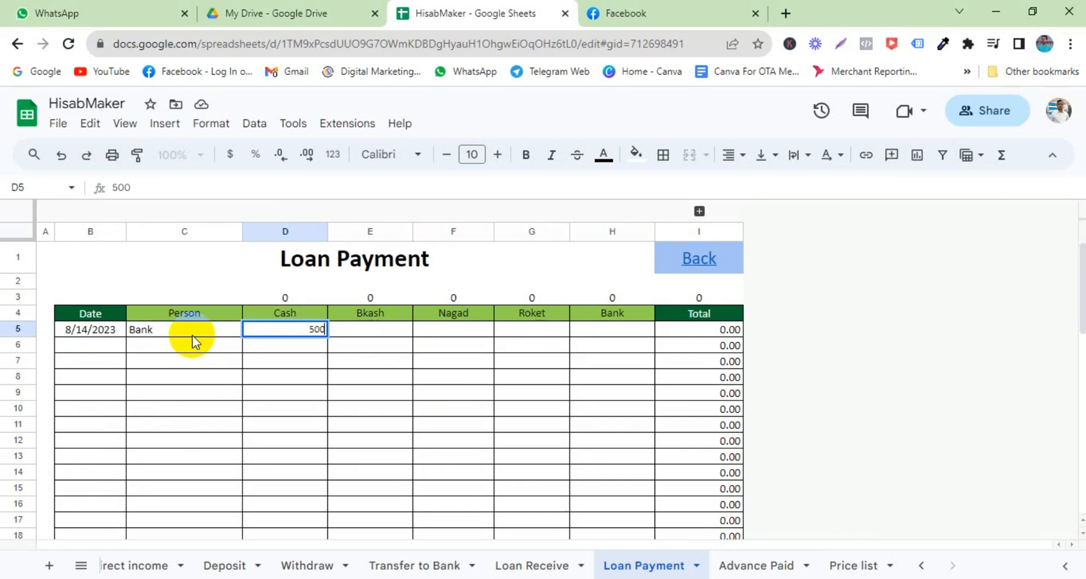
pyautogui.press('Tab')
pyautogui.press('Left')
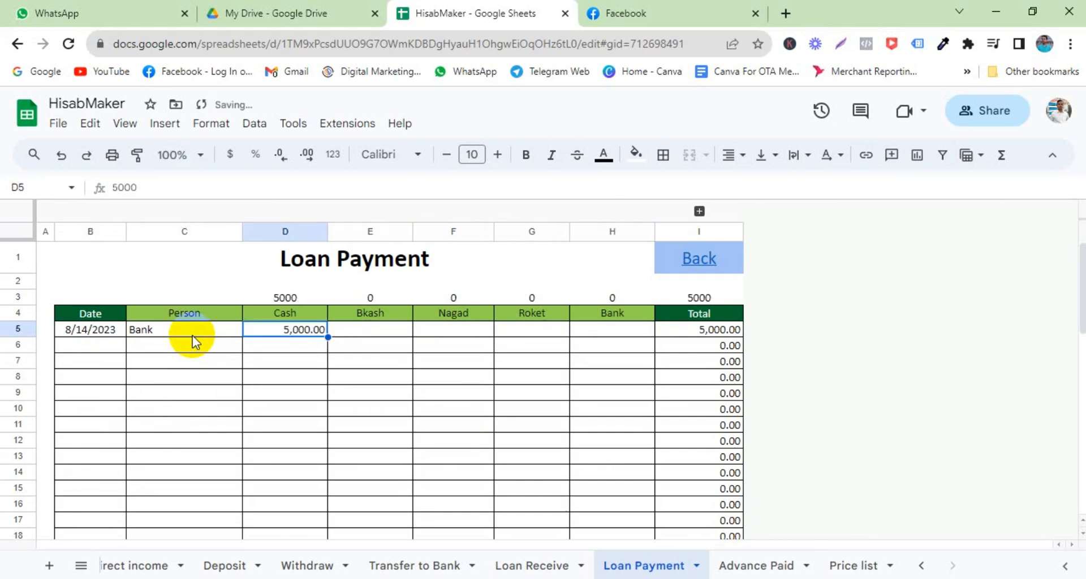
pyautogui.write('500')
pyautogui.press('Tab')
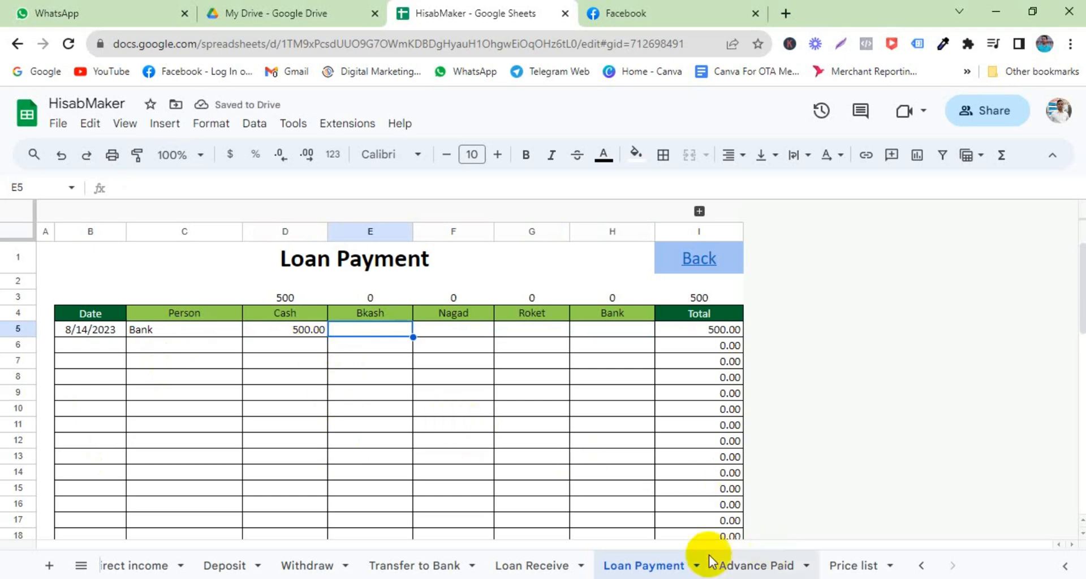
# In the Advance Paid sheet, try dating the first entry 8/14/2023 and clear that date again.
pyautogui.click(540, 566)
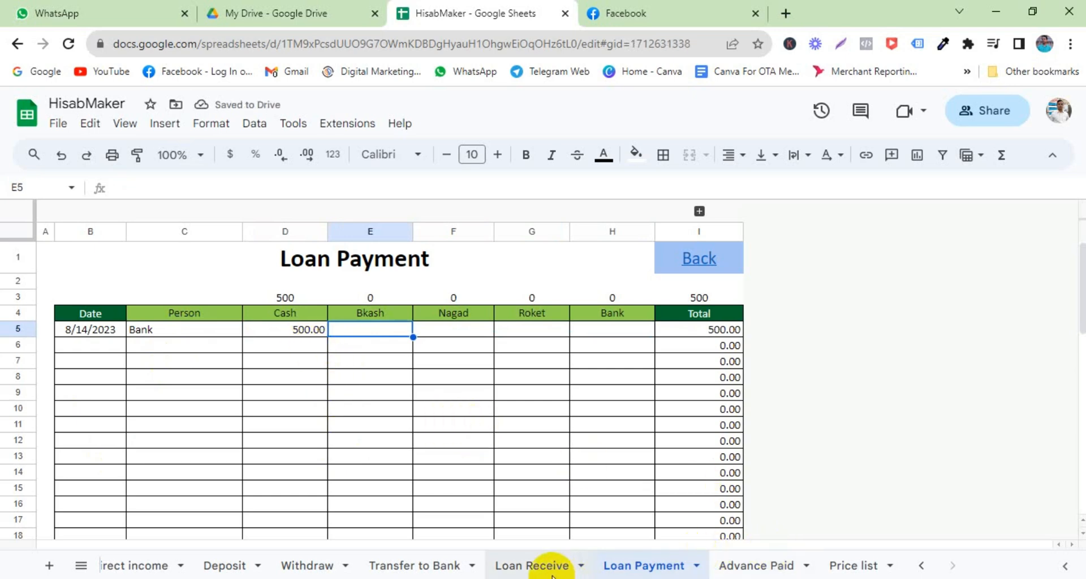
pyautogui.click(636, 567)
pyautogui.click(758, 567)
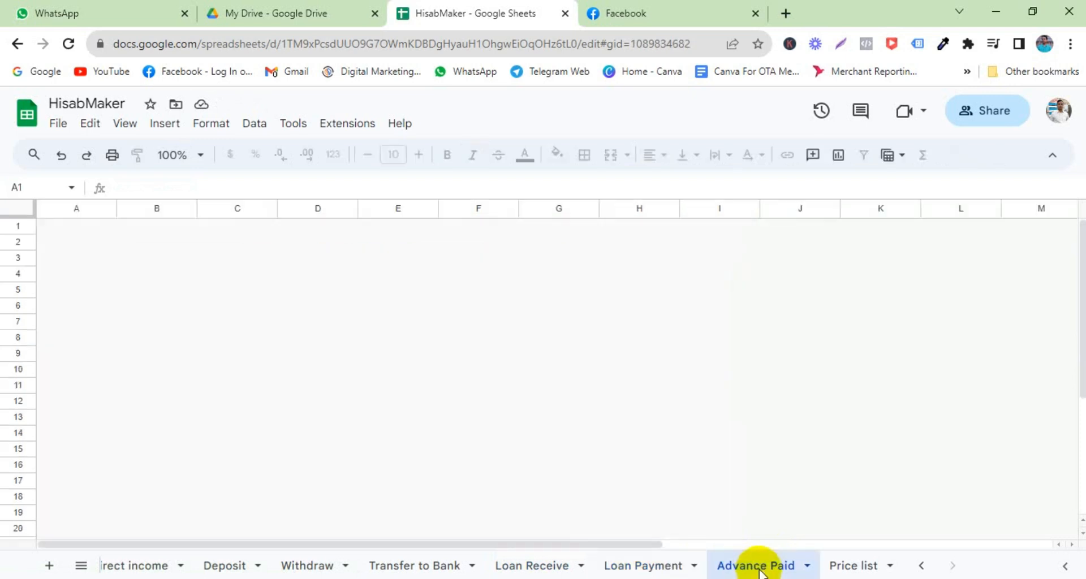
pyautogui.doubleClick(110, 328)
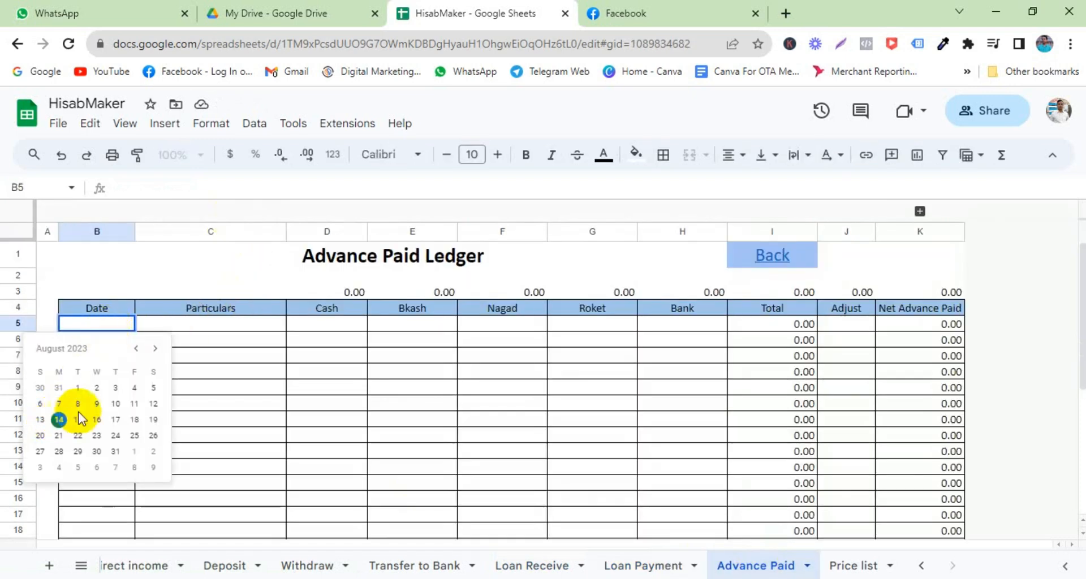
pyautogui.click(58, 421)
pyautogui.click(210, 310)
pyautogui.click(331, 326)
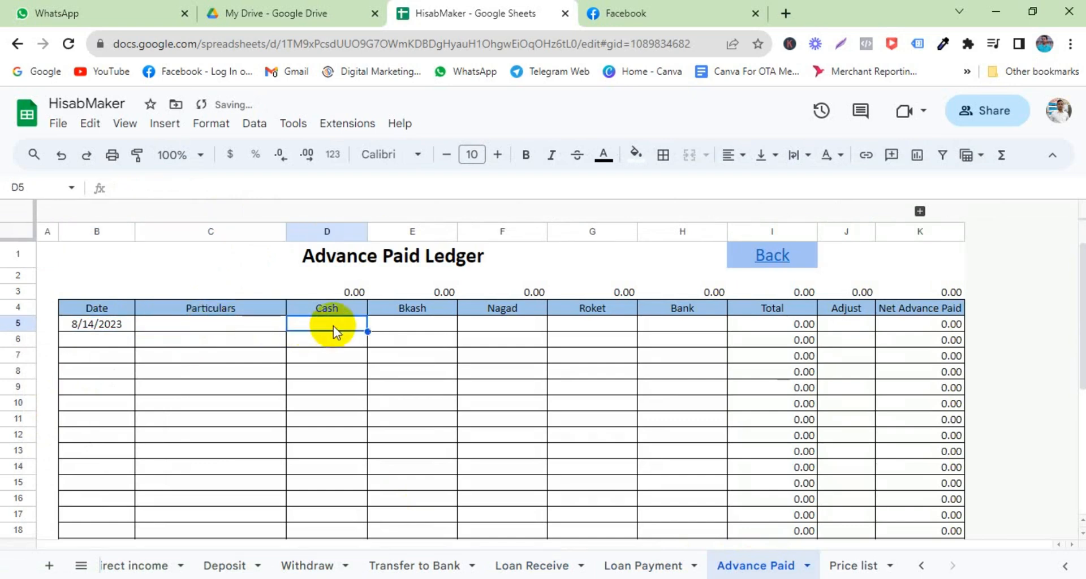
pyautogui.click(422, 328)
pyautogui.click(563, 324)
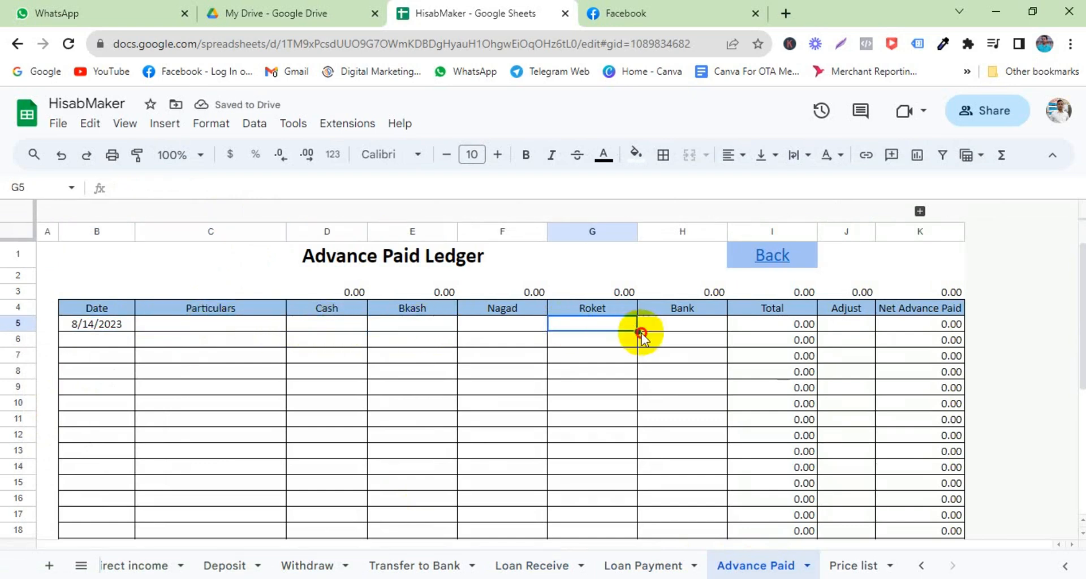
pyautogui.click(120, 327)
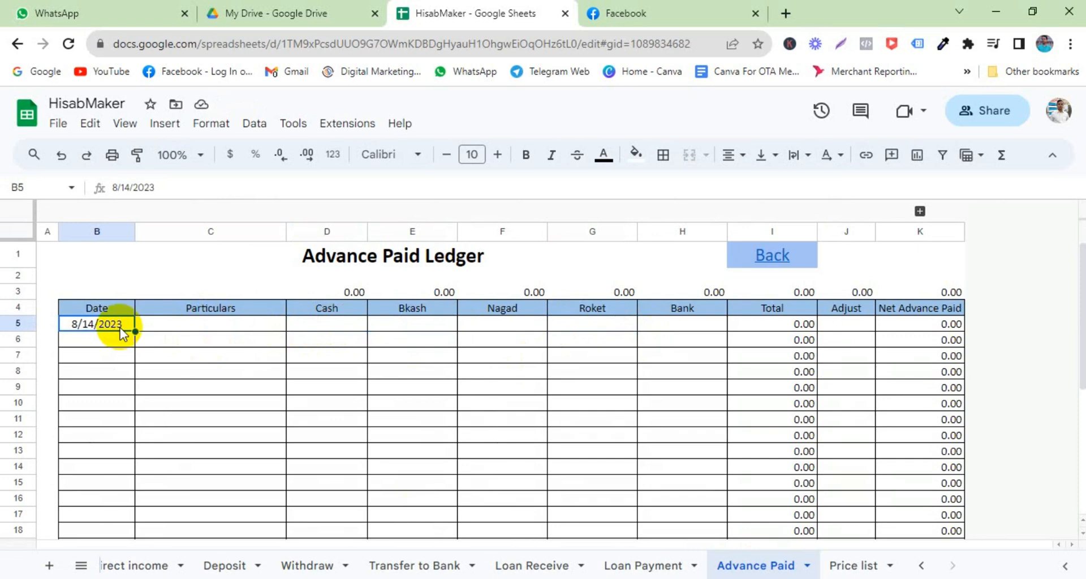
pyautogui.press('Delete')
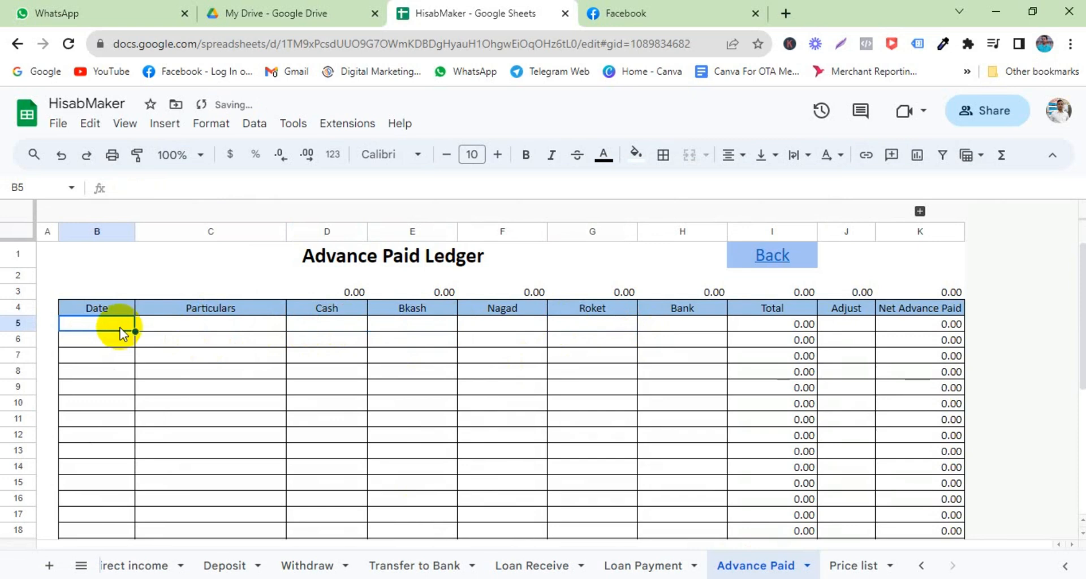
# View the Price list sheet, and return to the Dasboard sheet to review its summary tables.
pyautogui.click(854, 566)
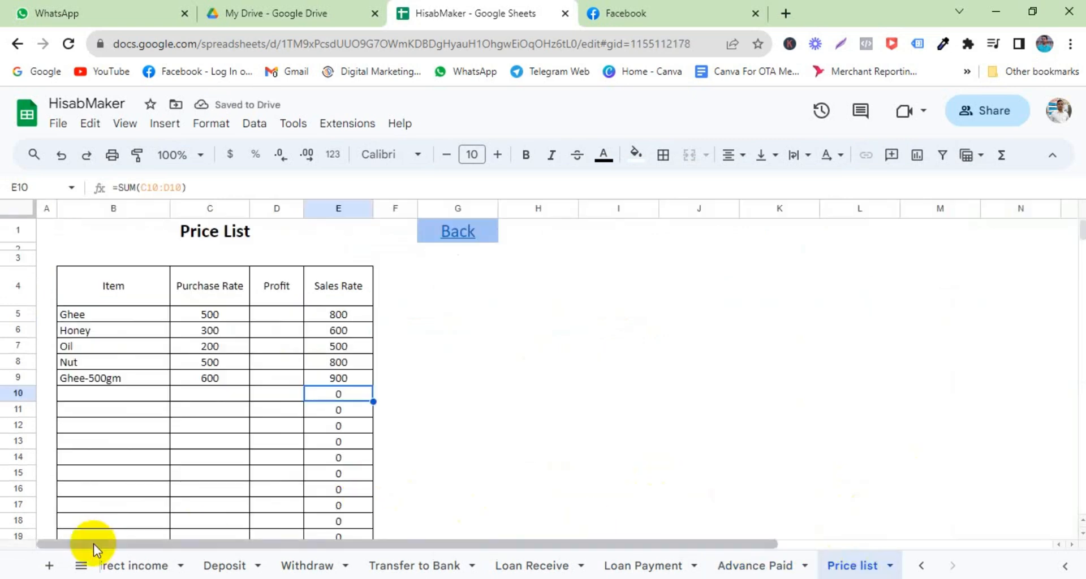
pyautogui.click(81, 565)
pyautogui.scroll(2, 118, 423)
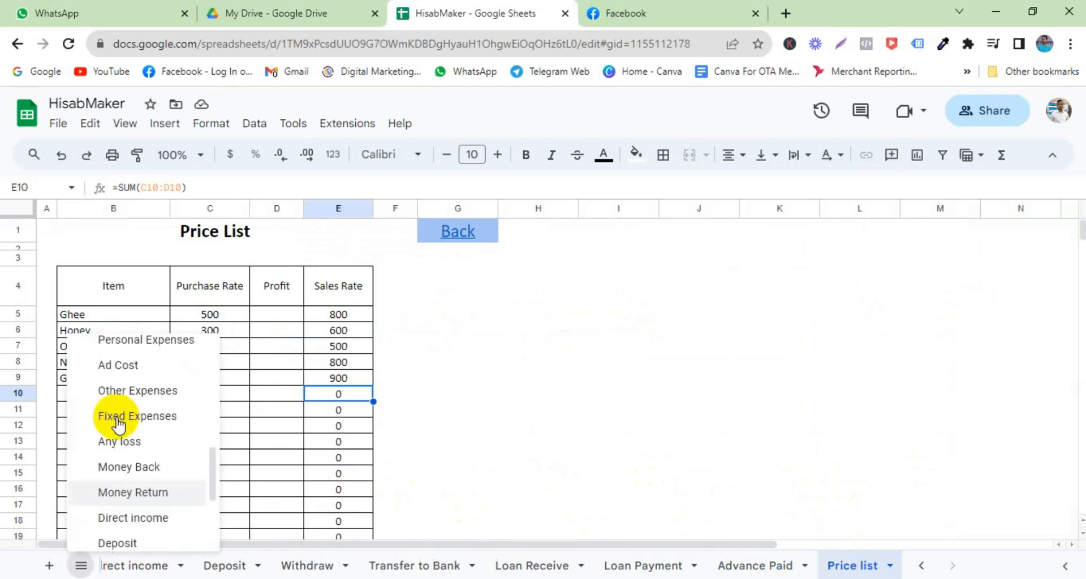
pyautogui.scroll(3, 118, 423)
pyautogui.click(127, 352)
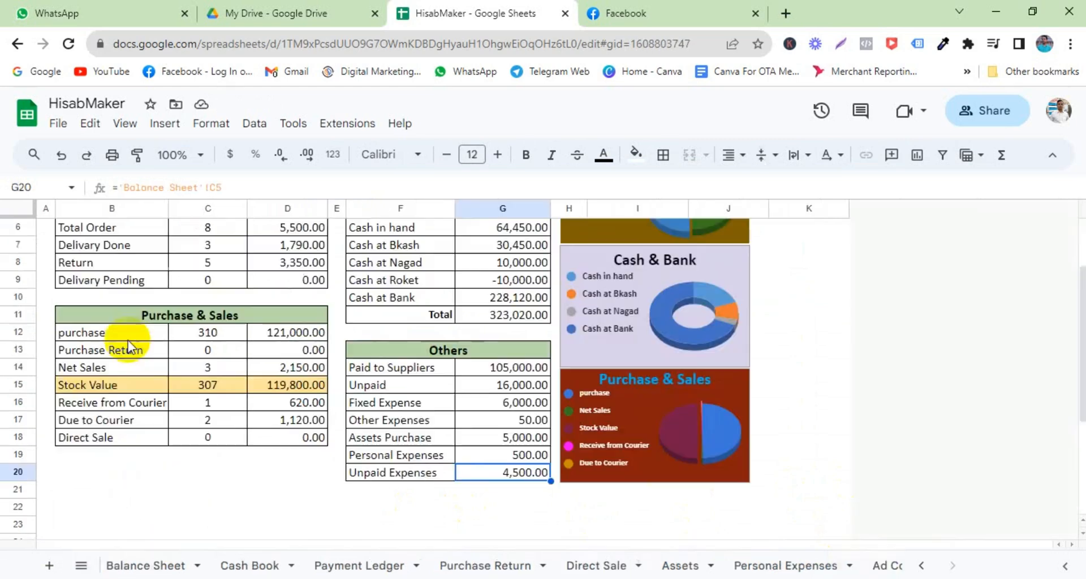
pyautogui.scroll(3, 274, 364)
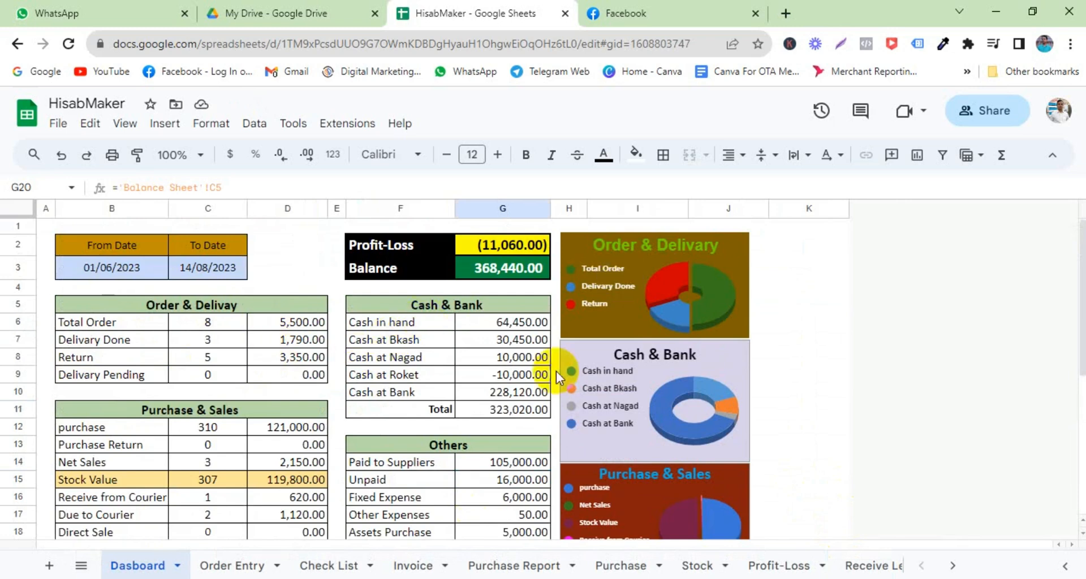
pyautogui.scroll(-1, 424, 492)
pyautogui.scroll(-1, 532, 498)
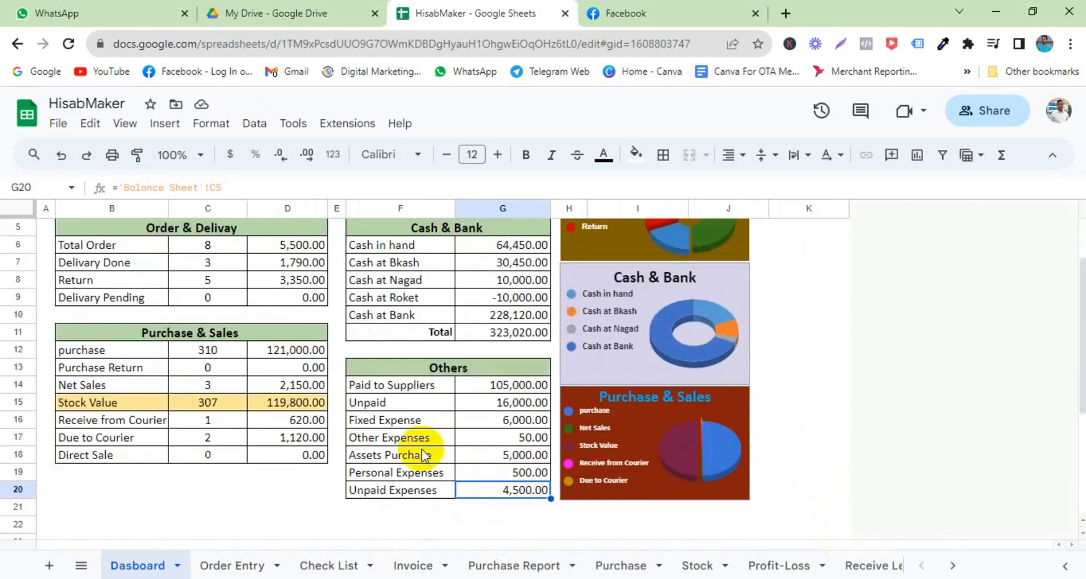
# Examine the Fixed Expense, Unpaid Expenses, Personal Expenses and Assets Purchase figures in the dashboard's Others table.
pyautogui.click(400, 419)
pyautogui.click(509, 426)
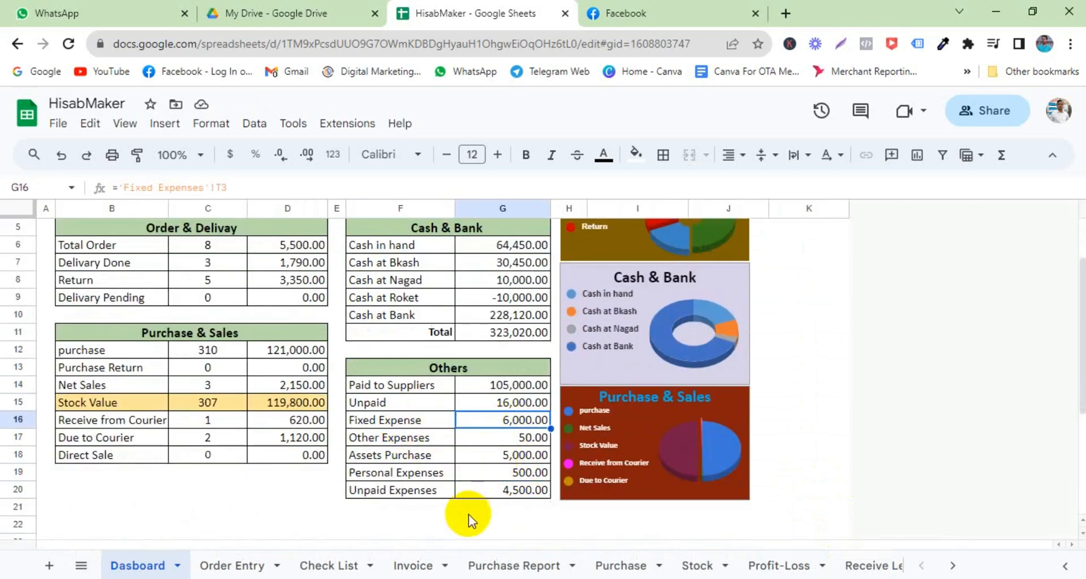
pyautogui.click(408, 490)
pyautogui.click(492, 489)
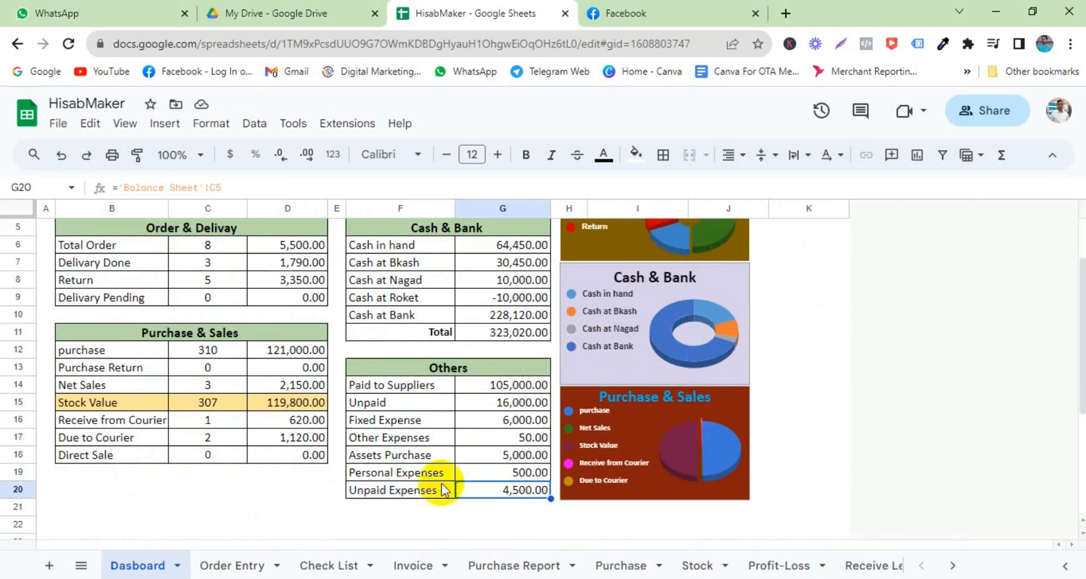
pyautogui.click(447, 474)
pyautogui.click(489, 473)
pyautogui.click(426, 456)
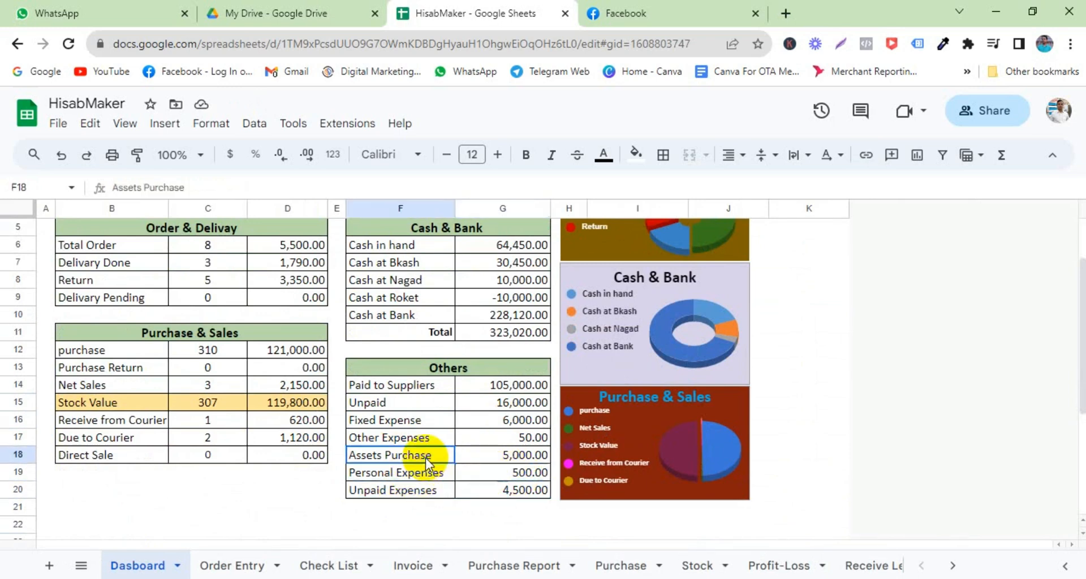
pyautogui.click(500, 459)
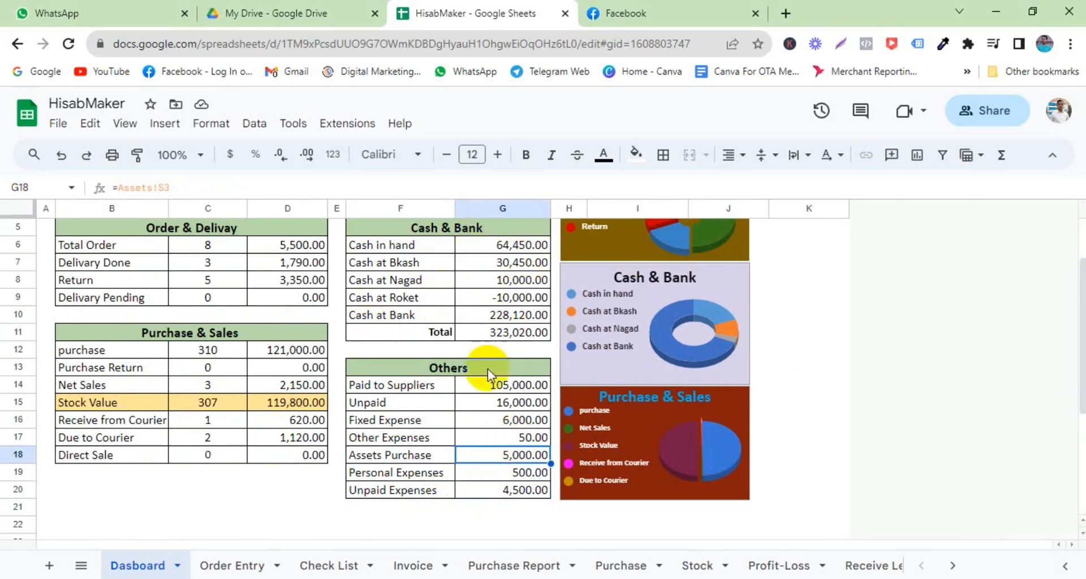
# Open the Balance Sheet and examine the Loan amount under Capital & Liabilities.
pyautogui.scroll(-5, 662, 566)
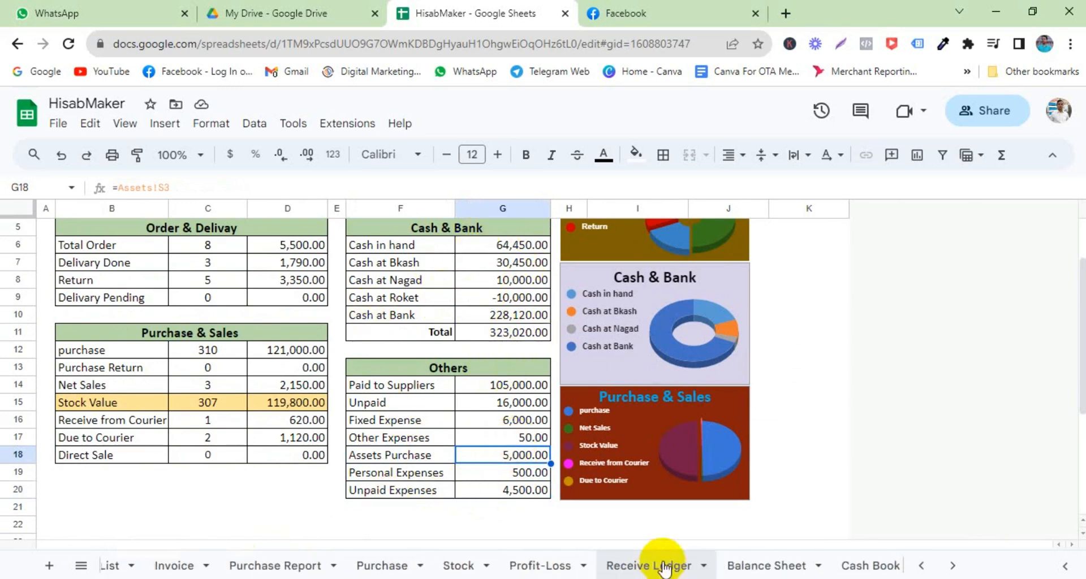
pyautogui.click(651, 566)
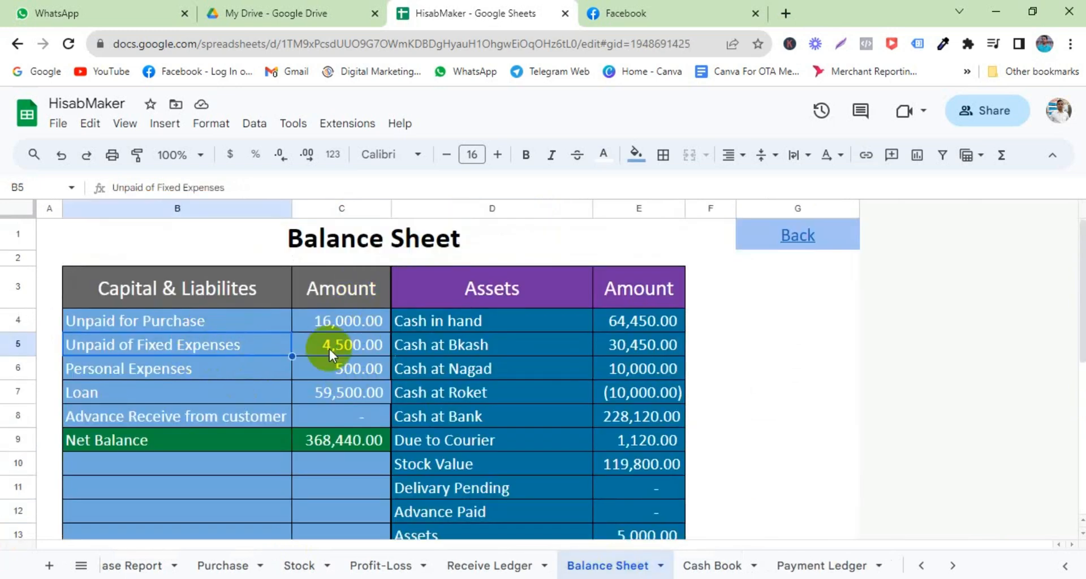
pyautogui.click(141, 400)
pyautogui.click(334, 399)
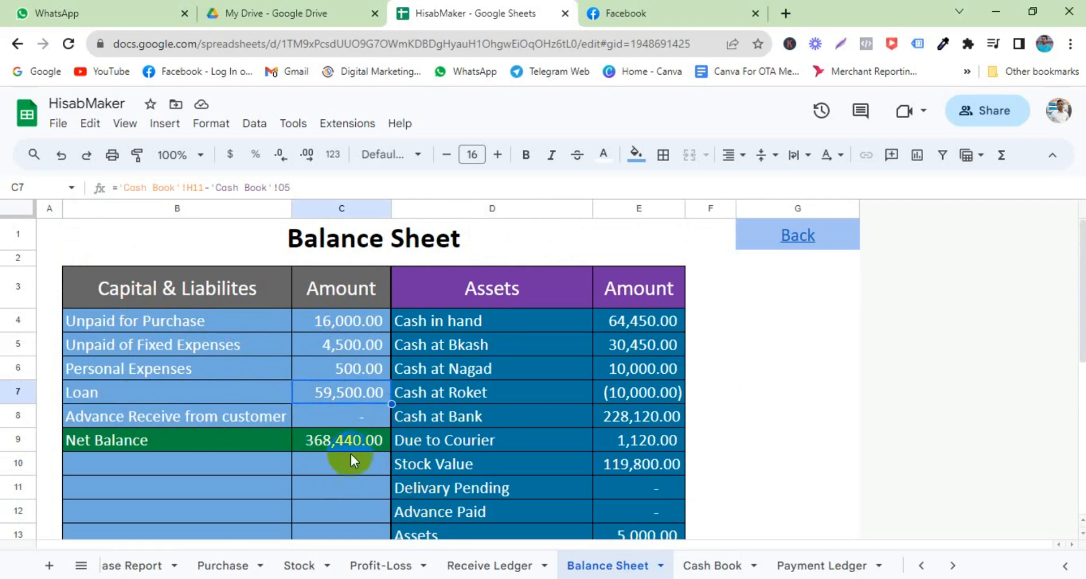
# Return to the Dasboard sheet and review its profit-loss, balance and Cash & Bank figures.
pyautogui.click(81, 566)
pyautogui.scroll(1, 133, 472)
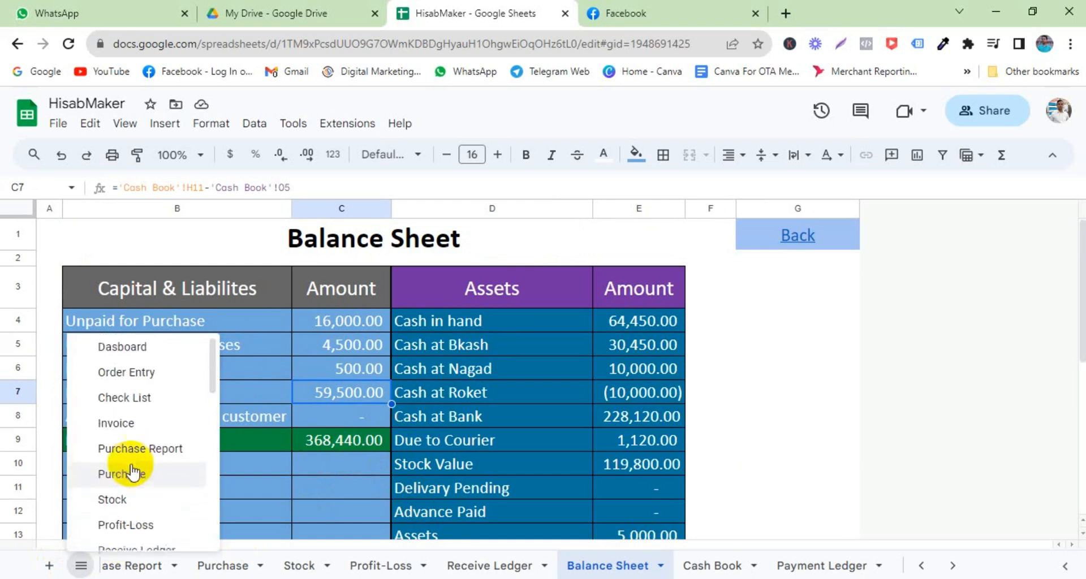
pyautogui.click(135, 347)
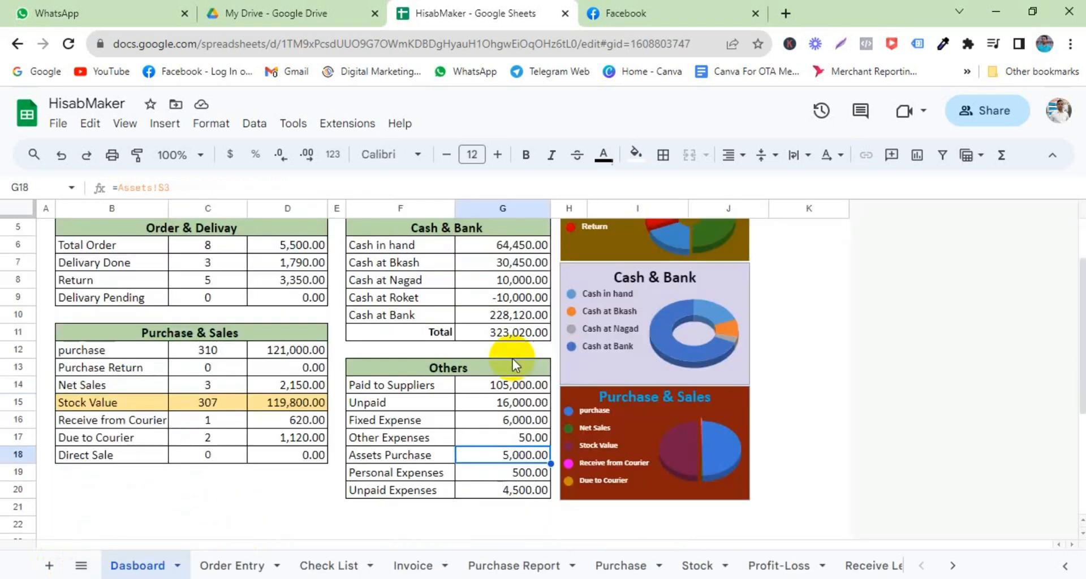
pyautogui.scroll(2, 486, 387)
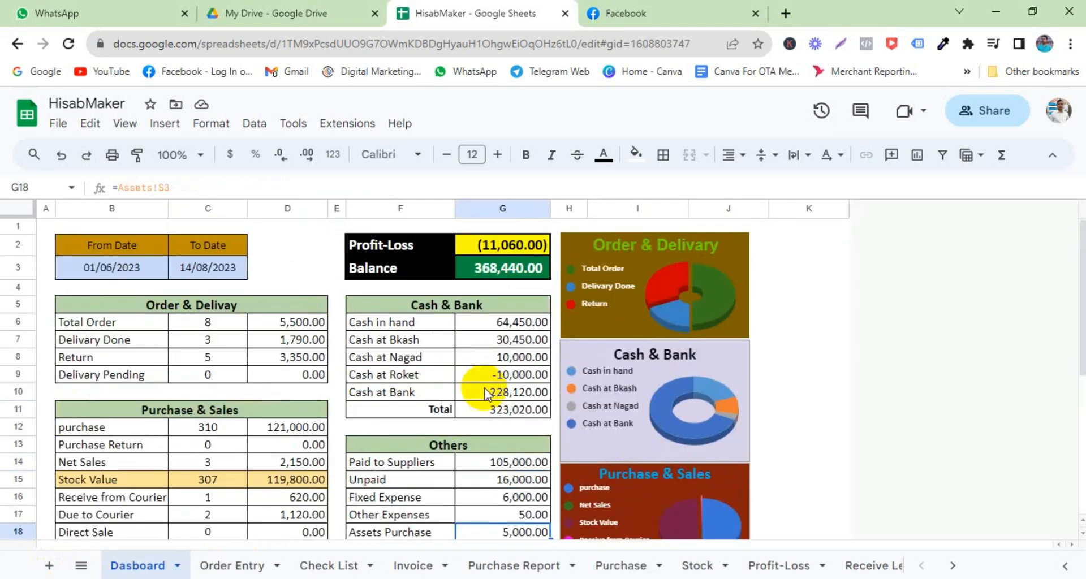